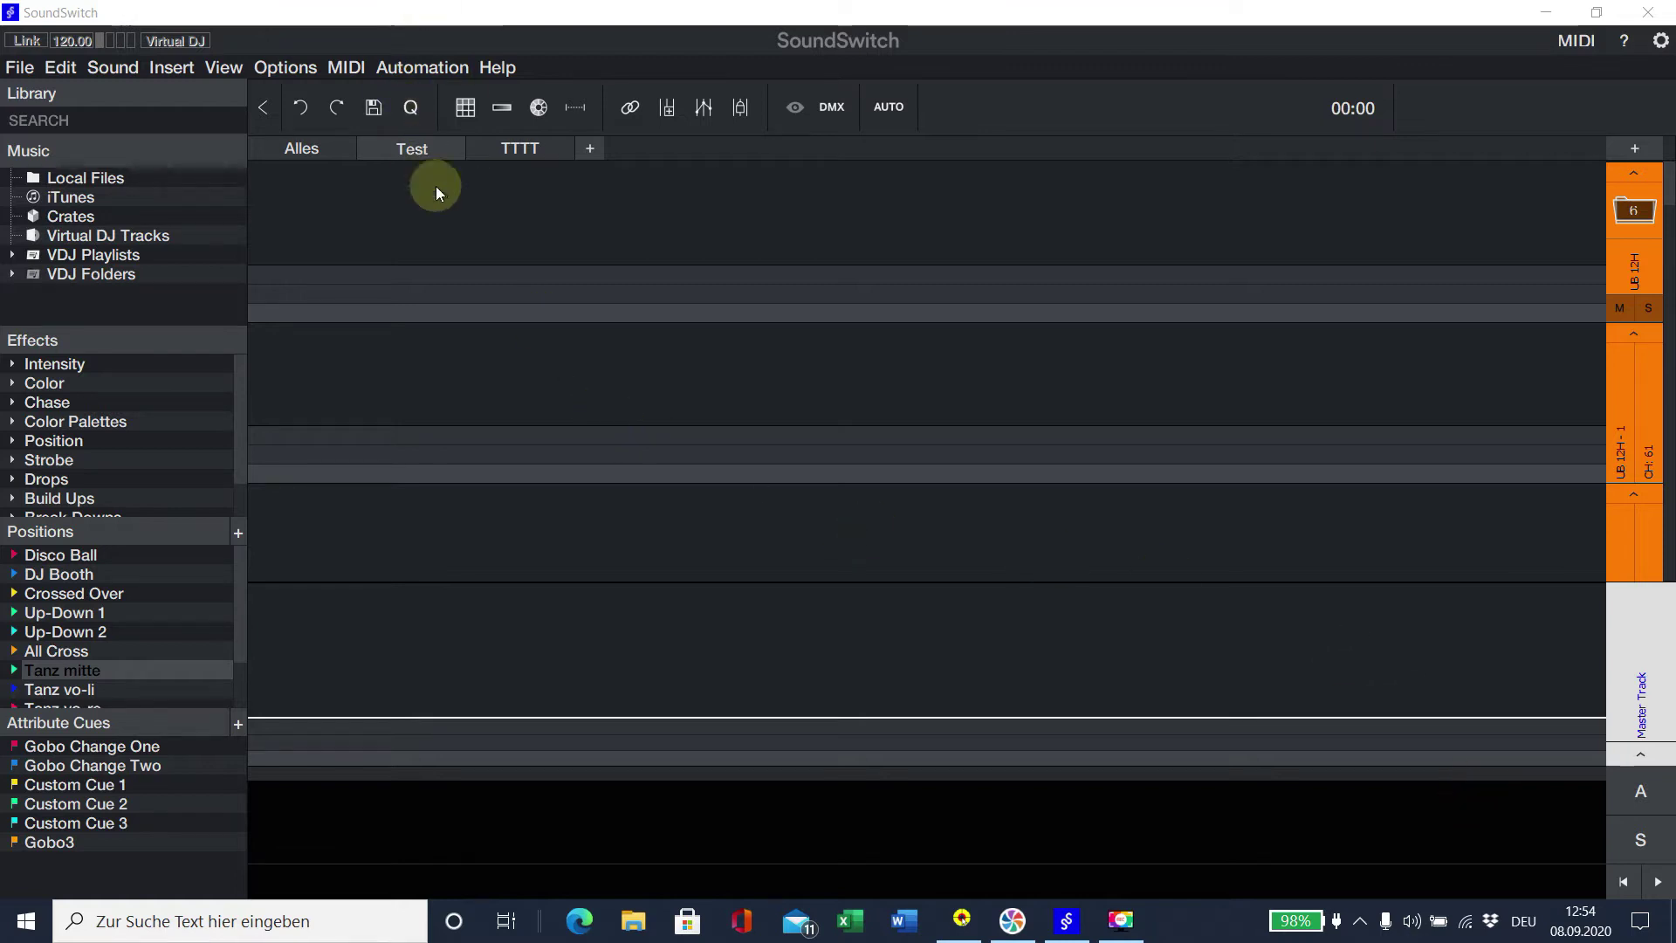
click(440, 147)
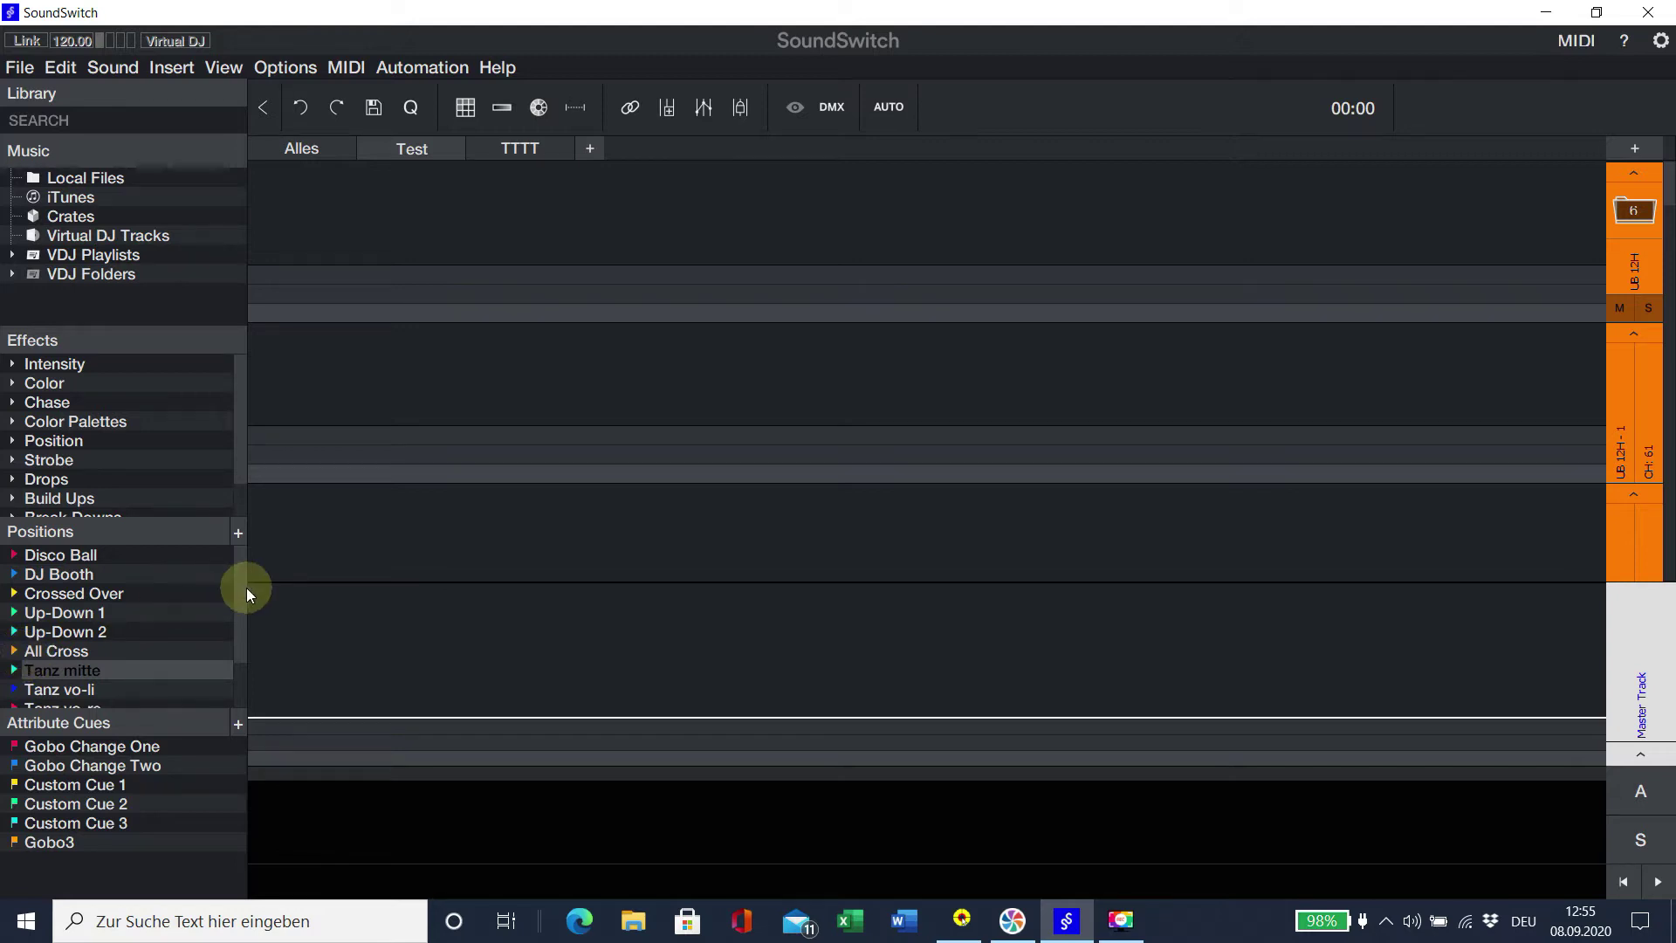
mouse_move(244, 590)
mouse_down()
mouse_move(244, 606)
mouse_move(243, 557)
mouse_up()
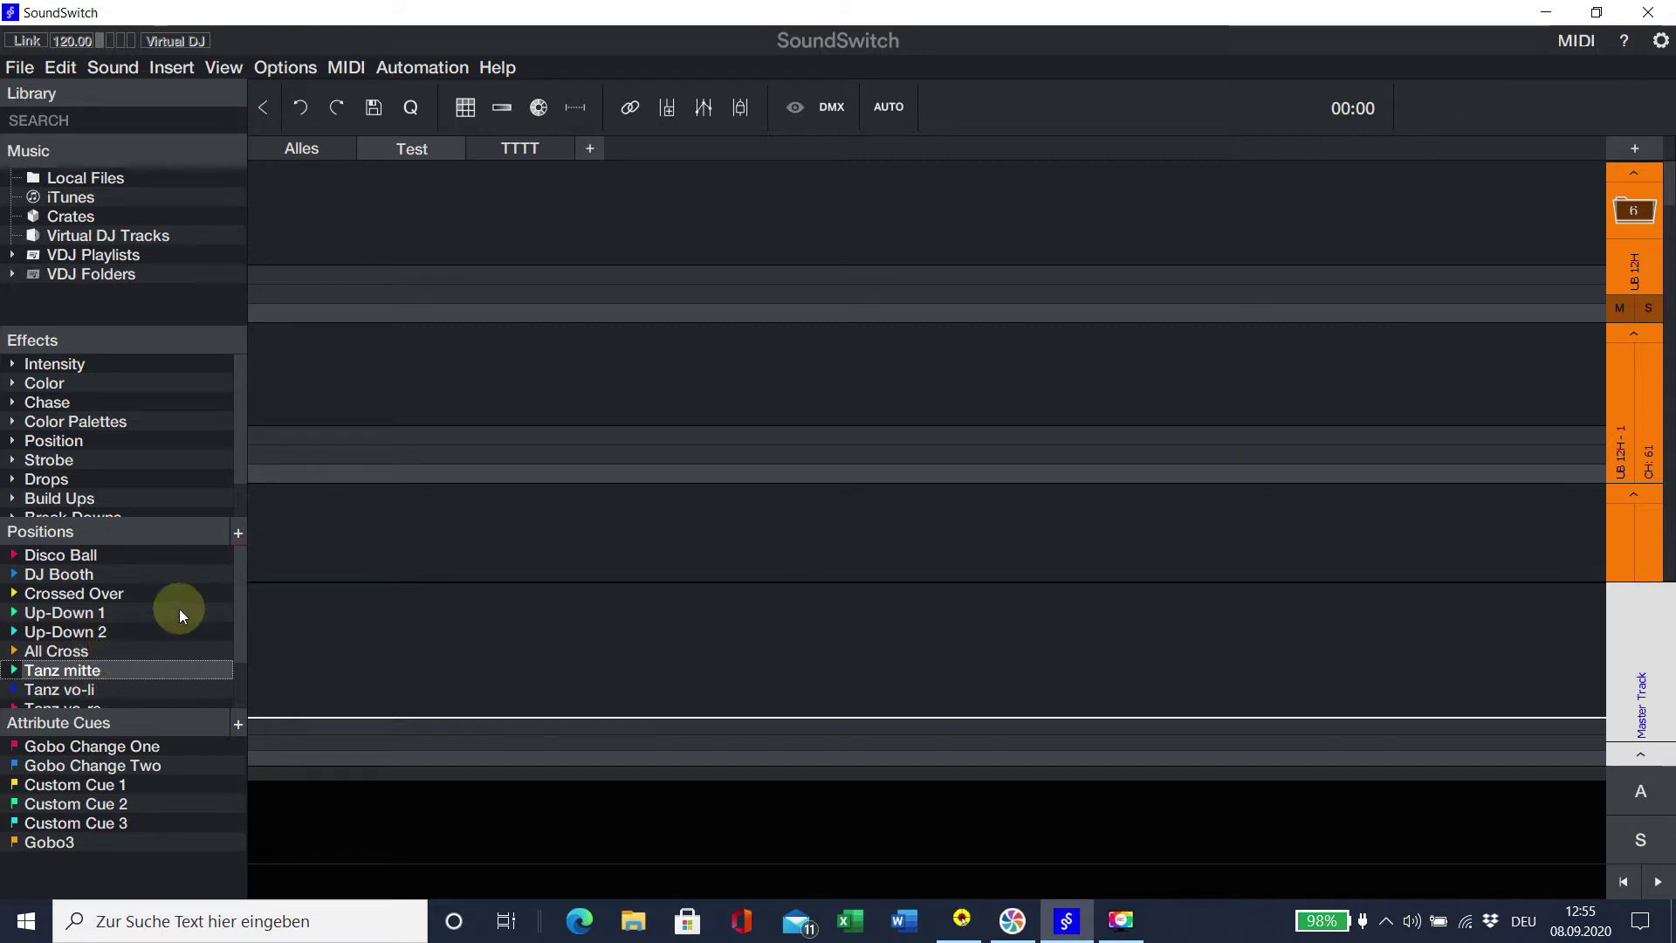
Create a new position cue and rename it Tanz Mitte.
click(239, 533)
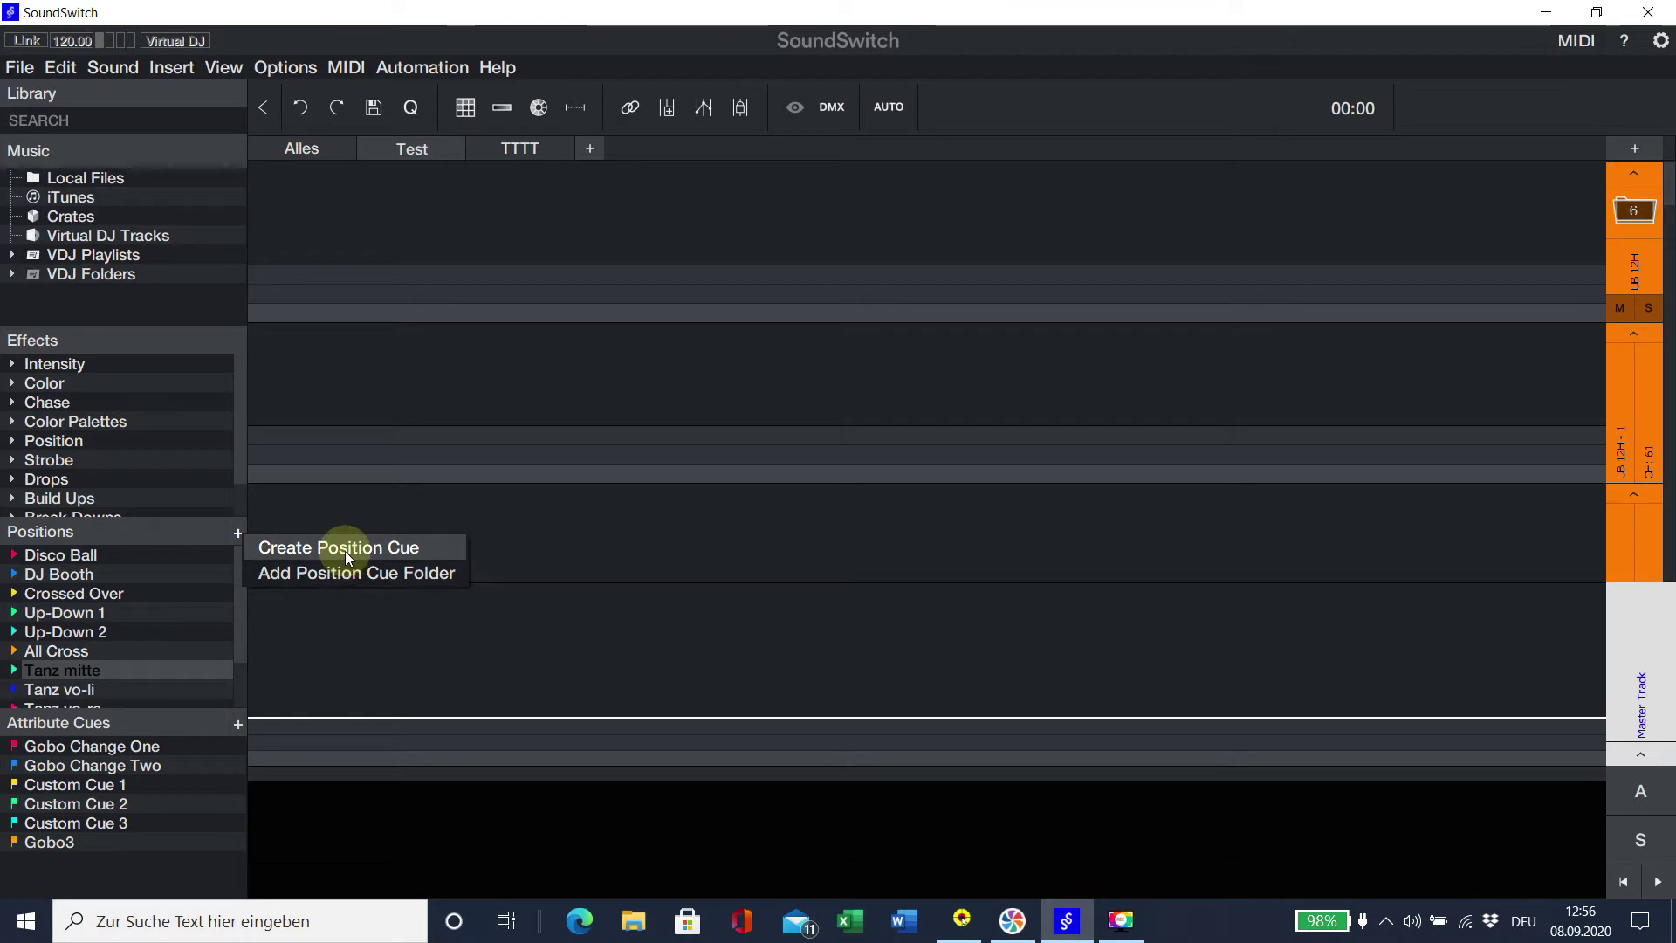
click(345, 549)
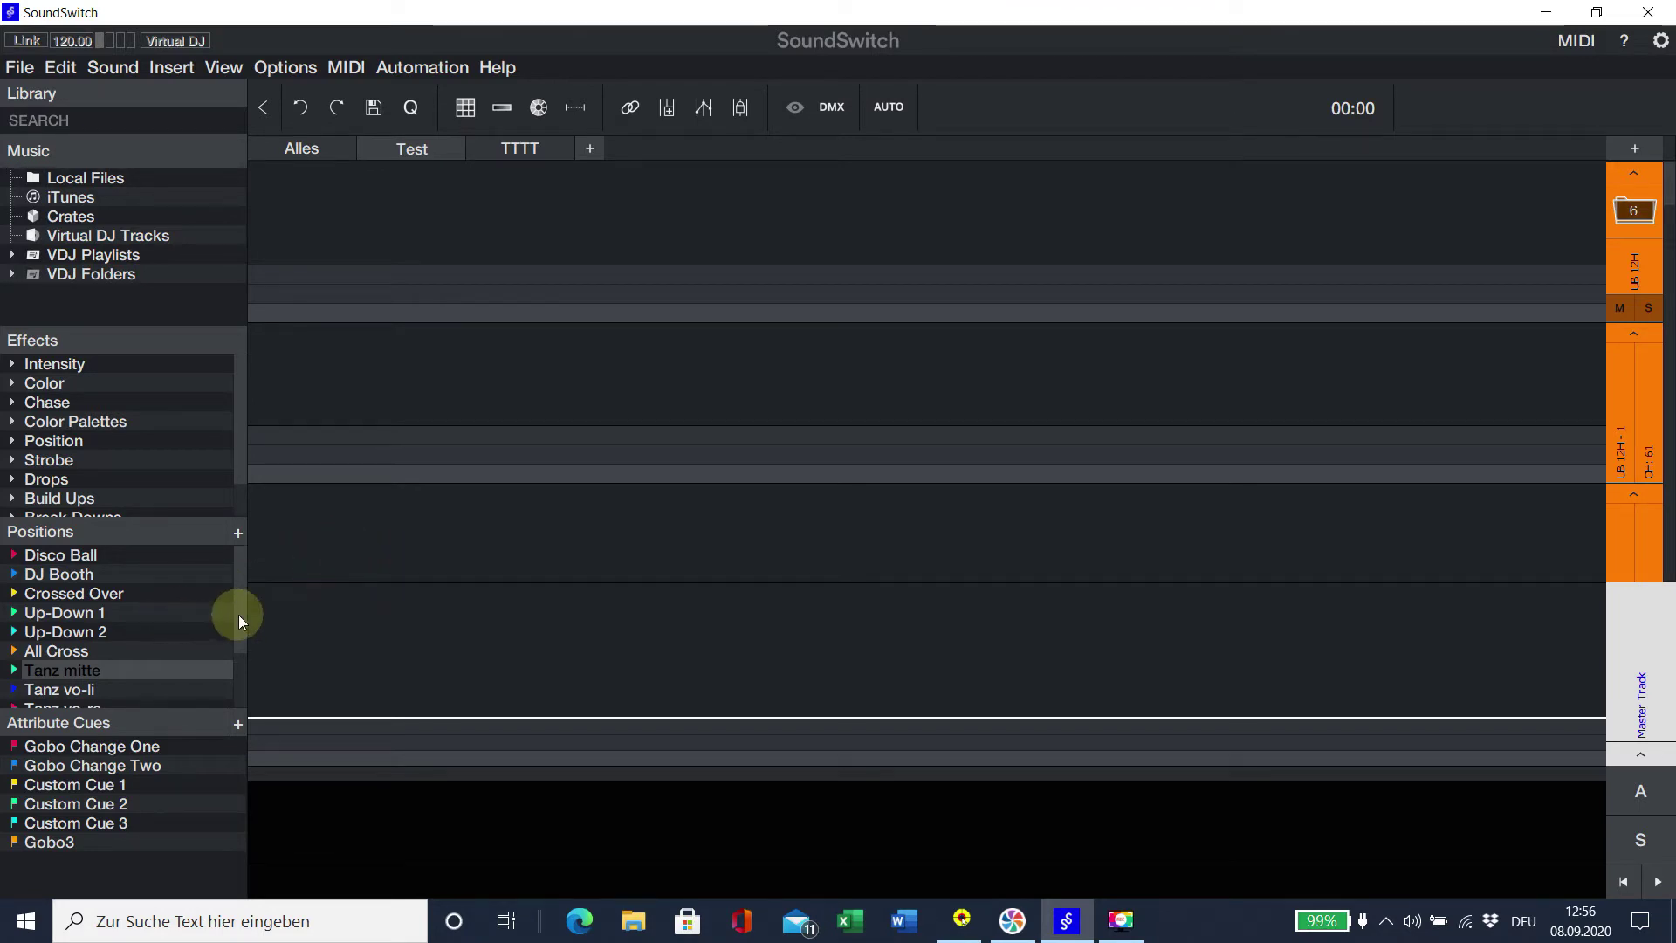
drag(238, 615, 241, 678)
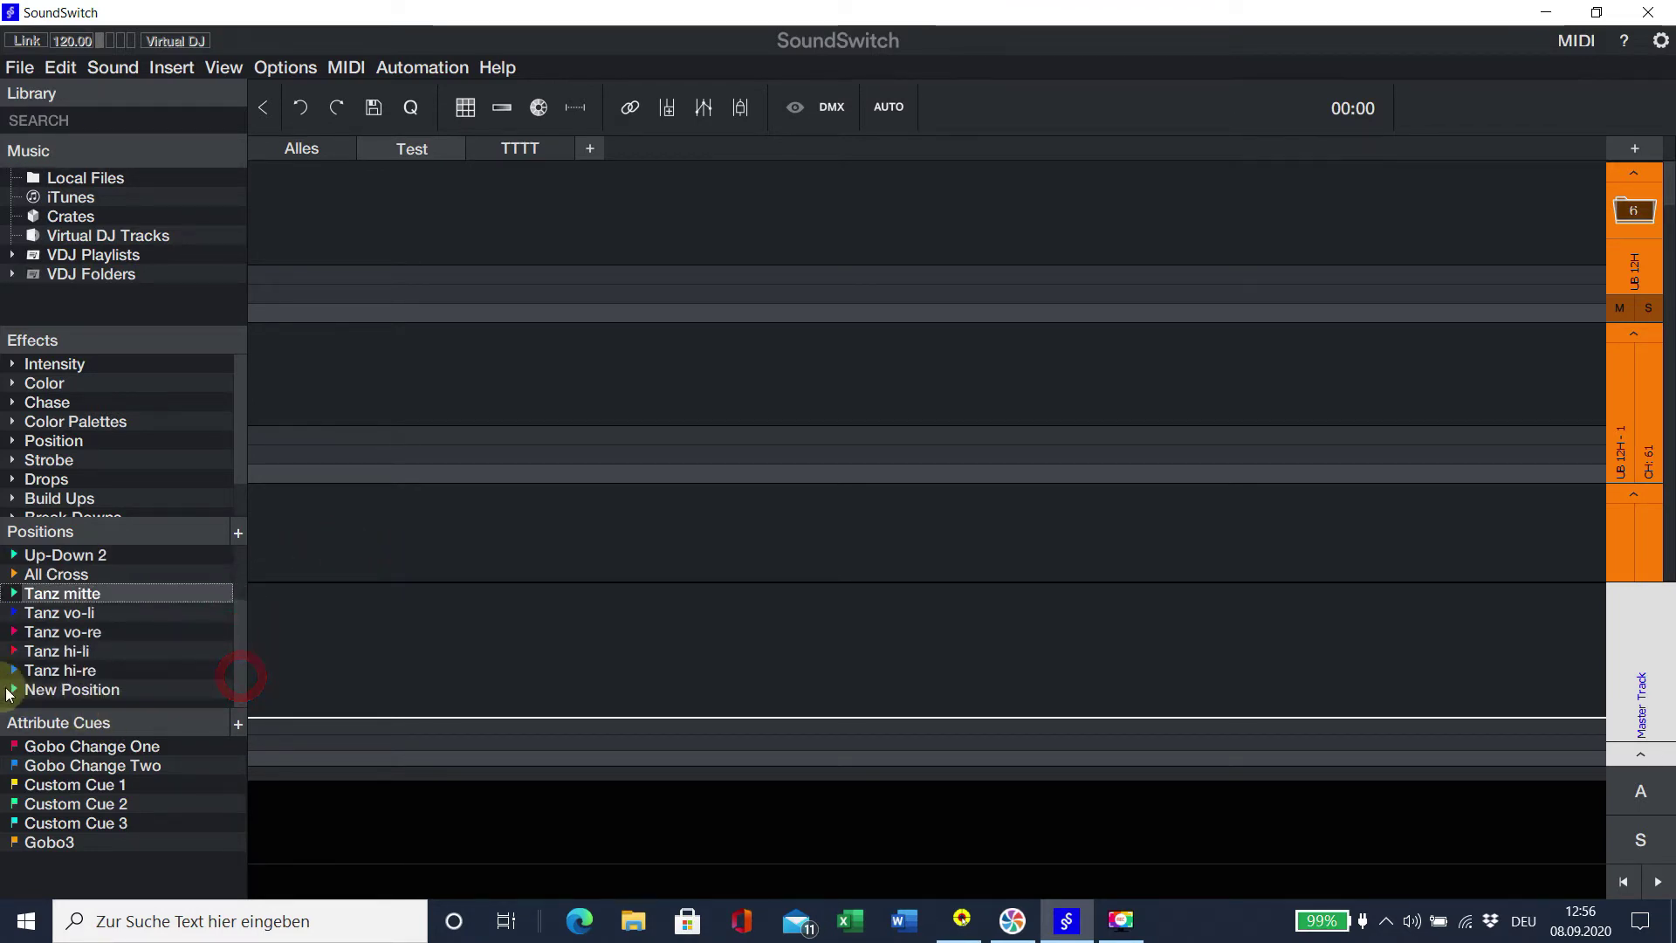
right_click(118, 689)
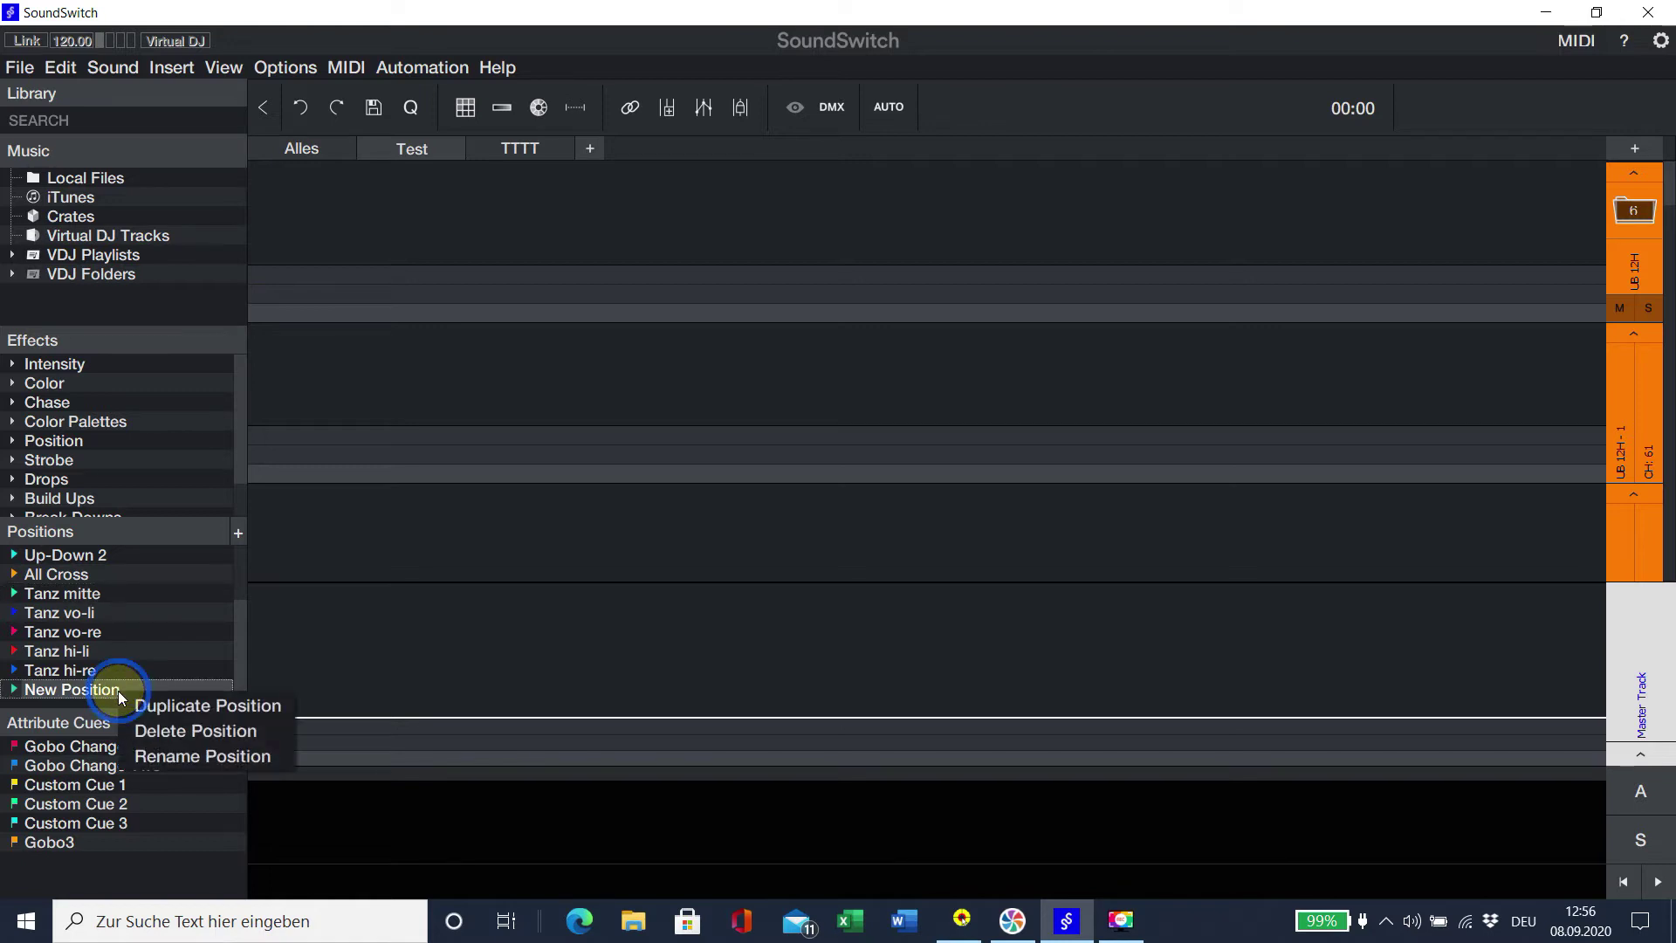
click(179, 757)
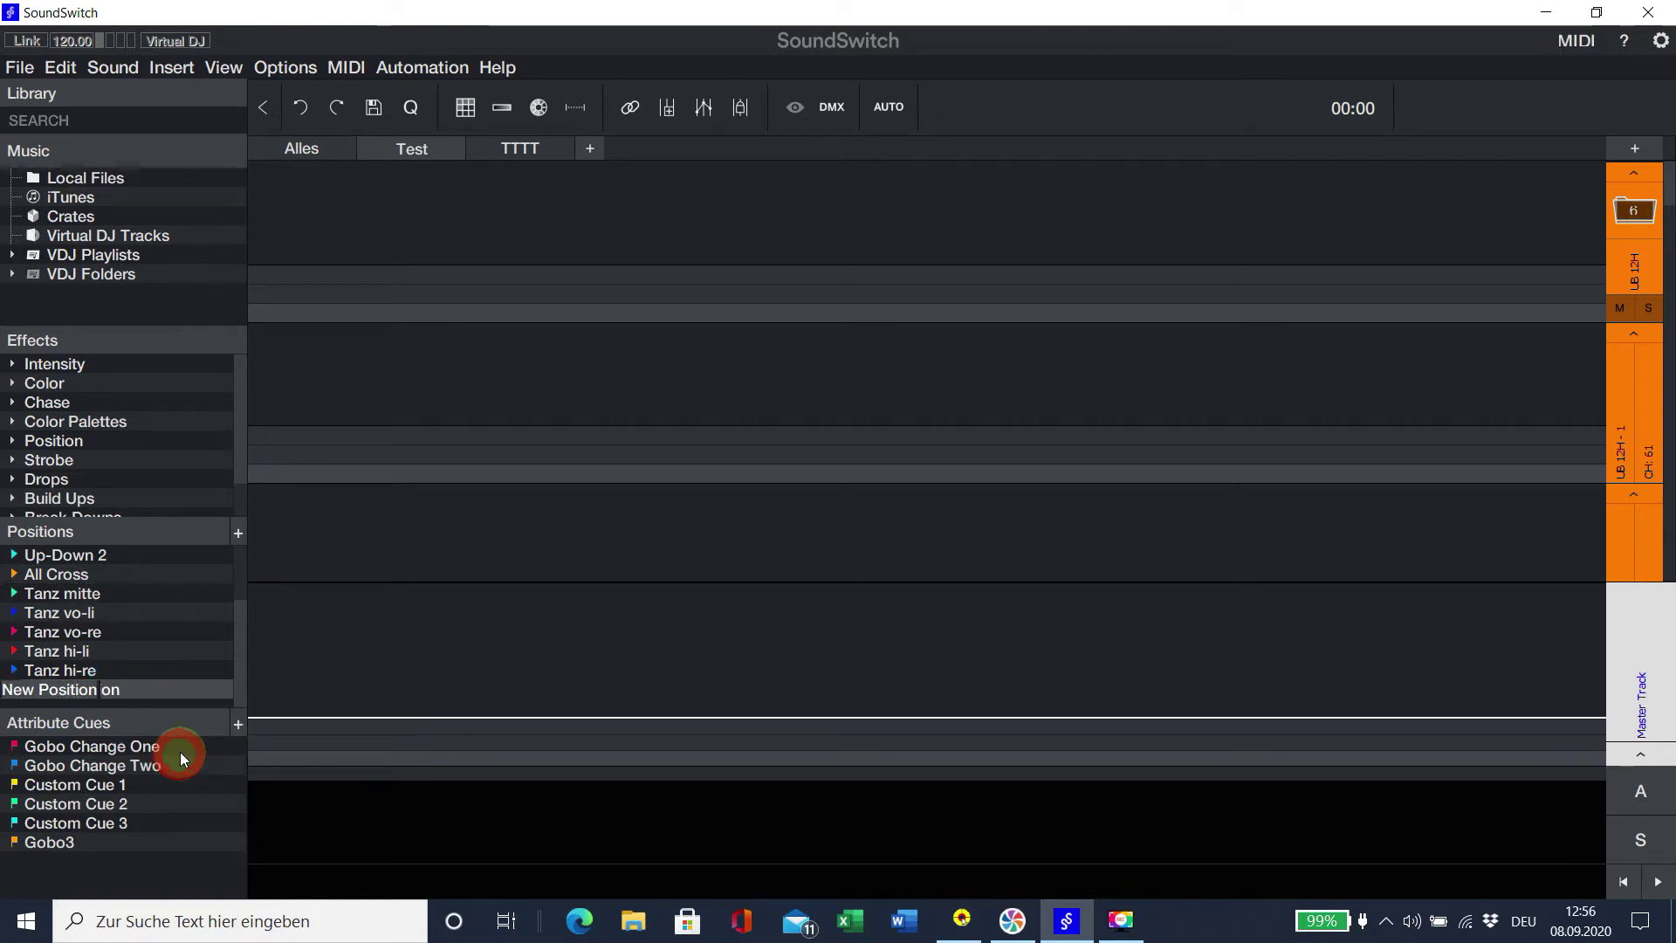
key(BackSpace)
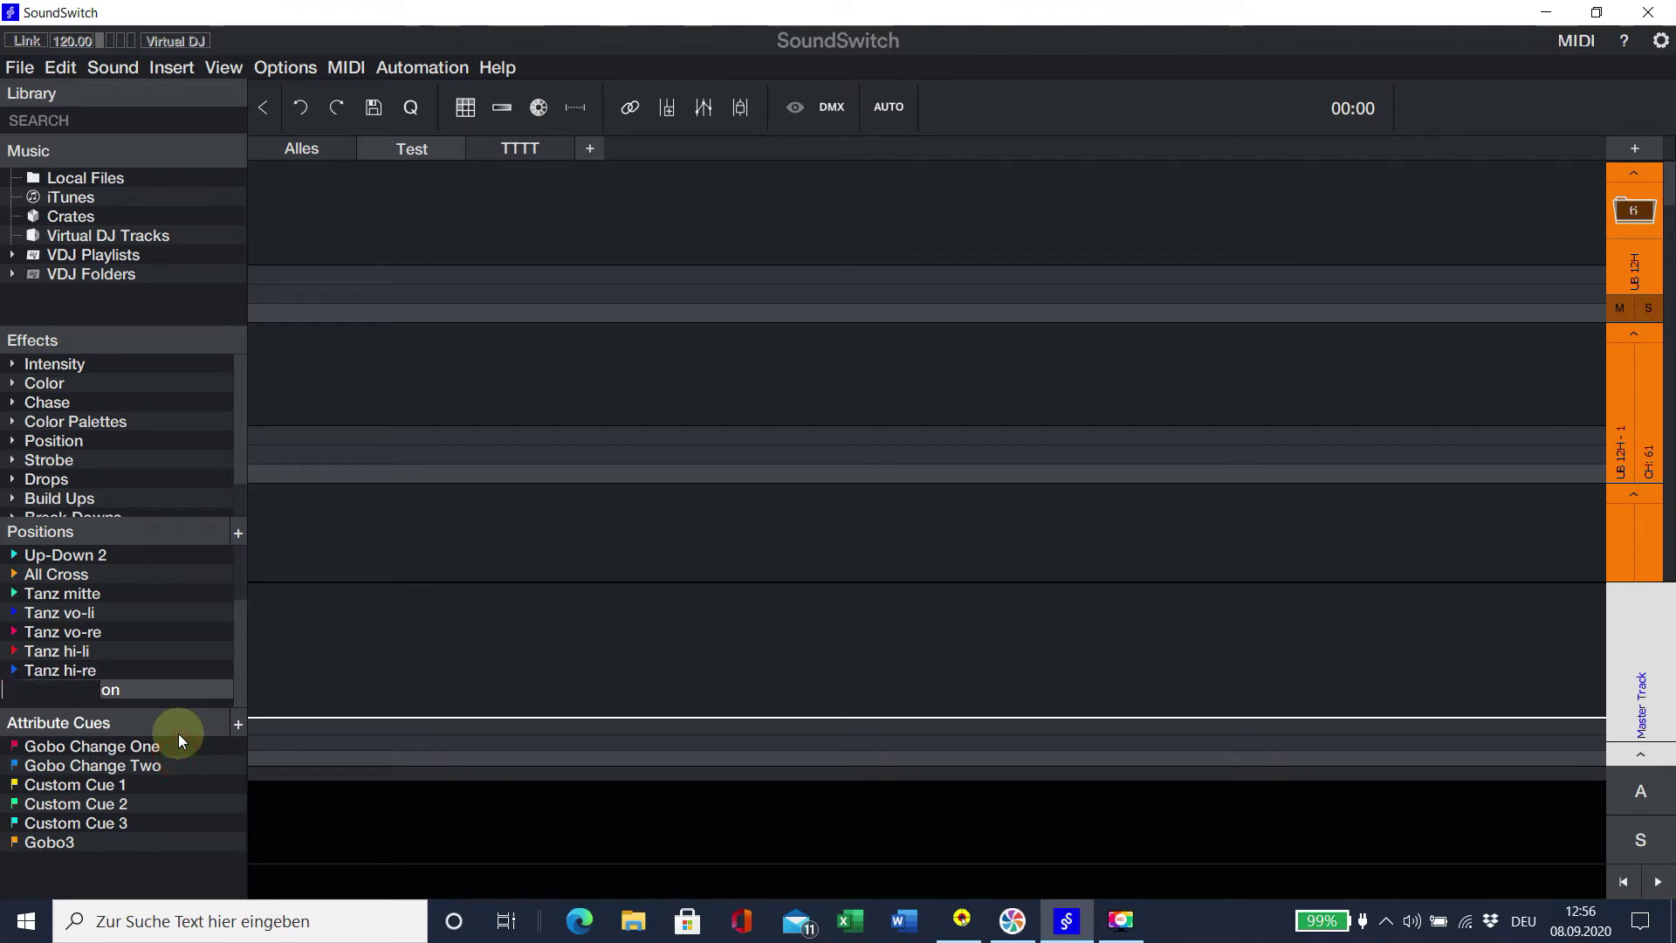
text(T)
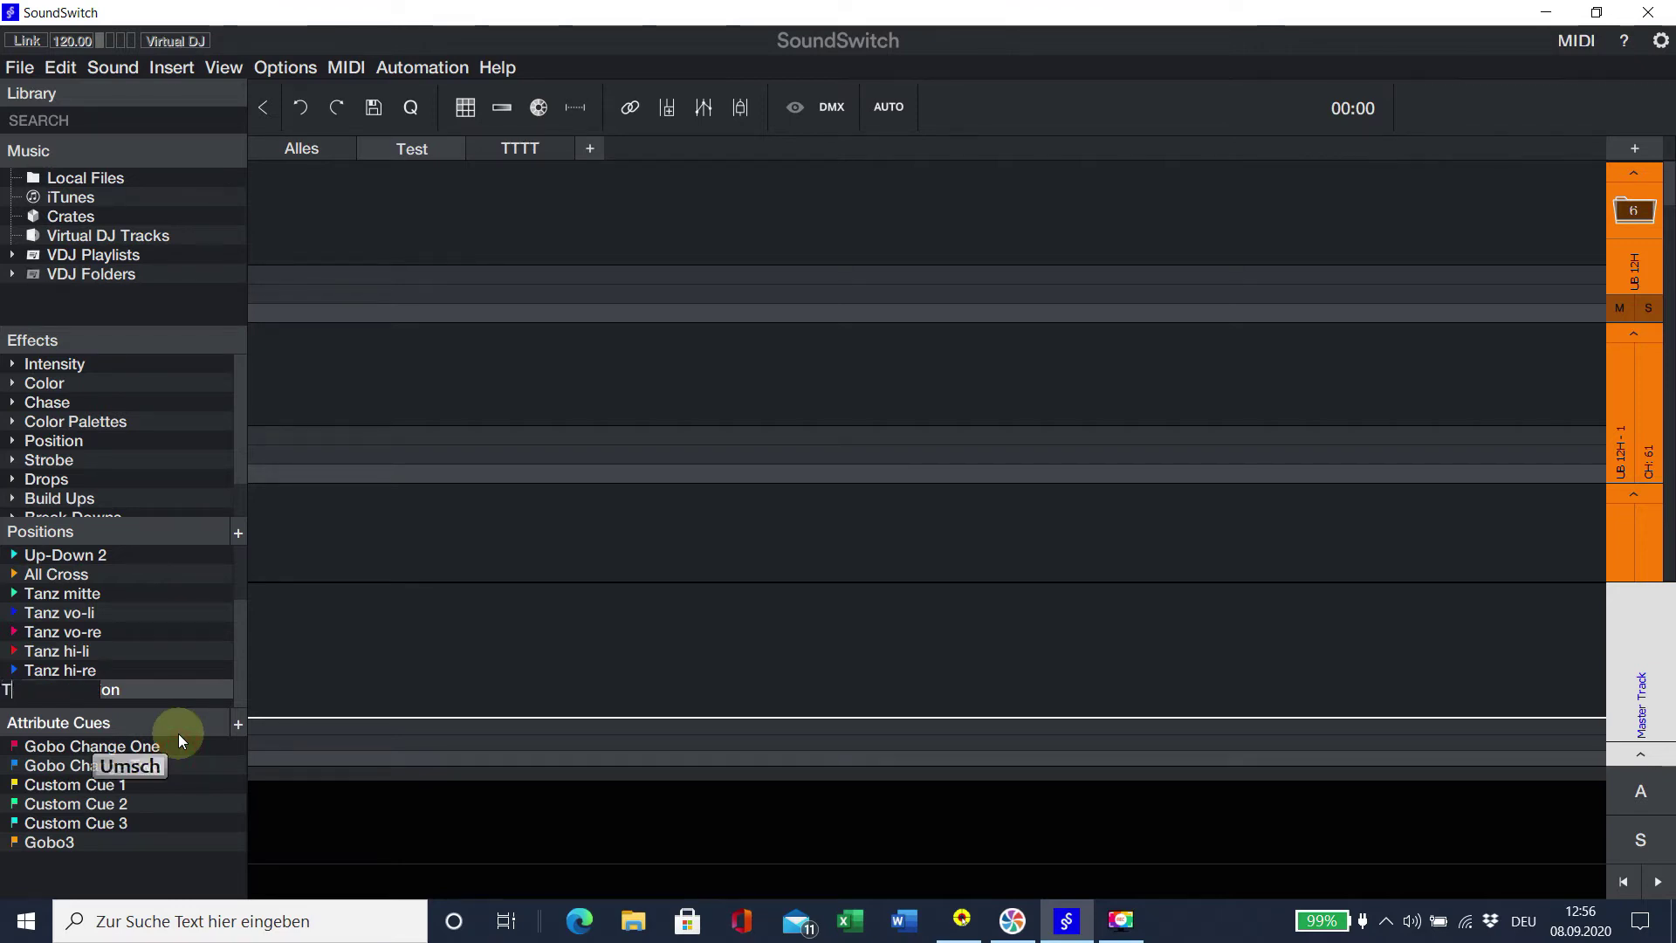
text(anz)
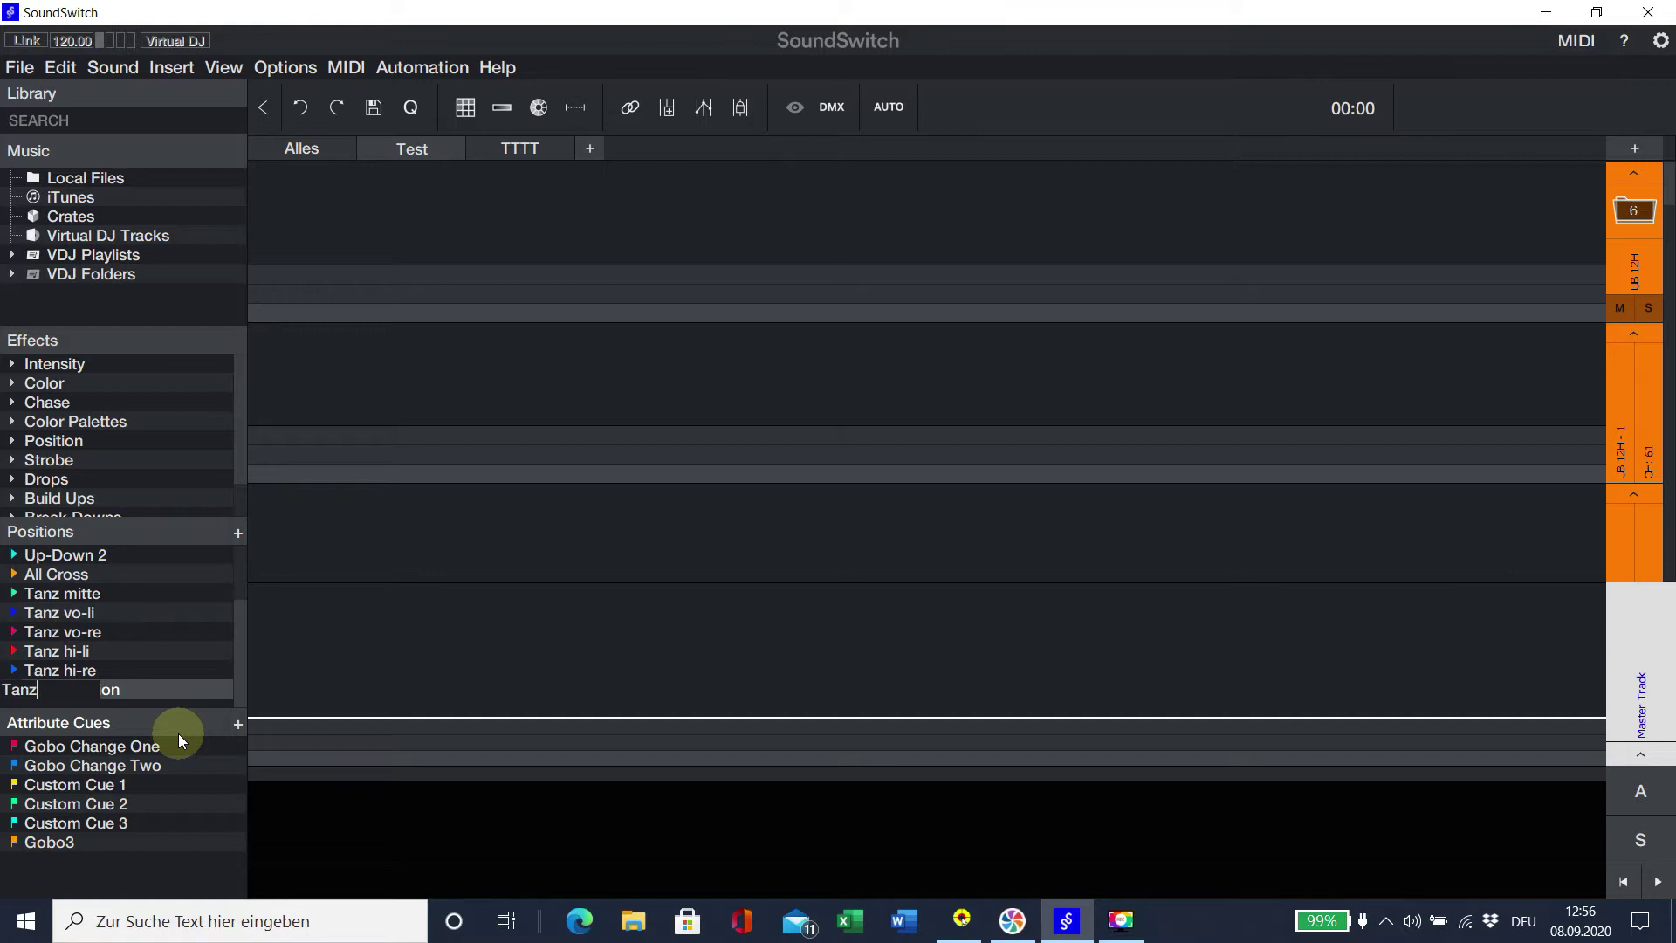
text( Mitte)
key(Return)
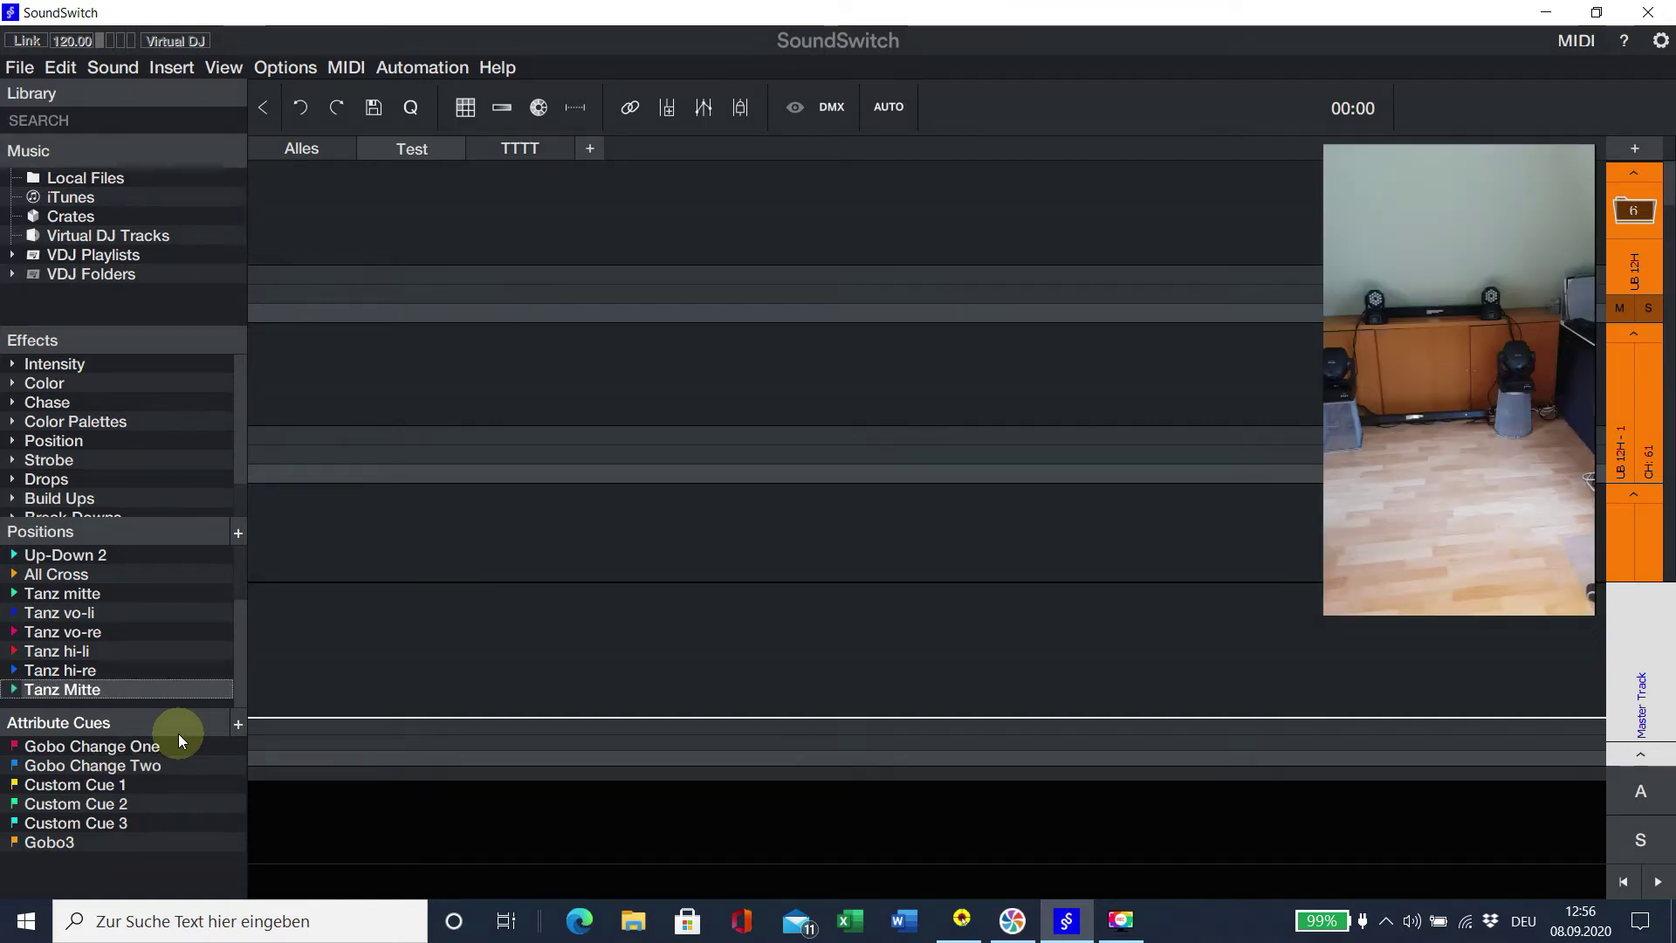
In the Tanz Mitte position, aim MH-X25 LED Spot - 2 and Spot - 1 individually at nearby points in the grid's upper-left quadrant.
double_click(108, 689)
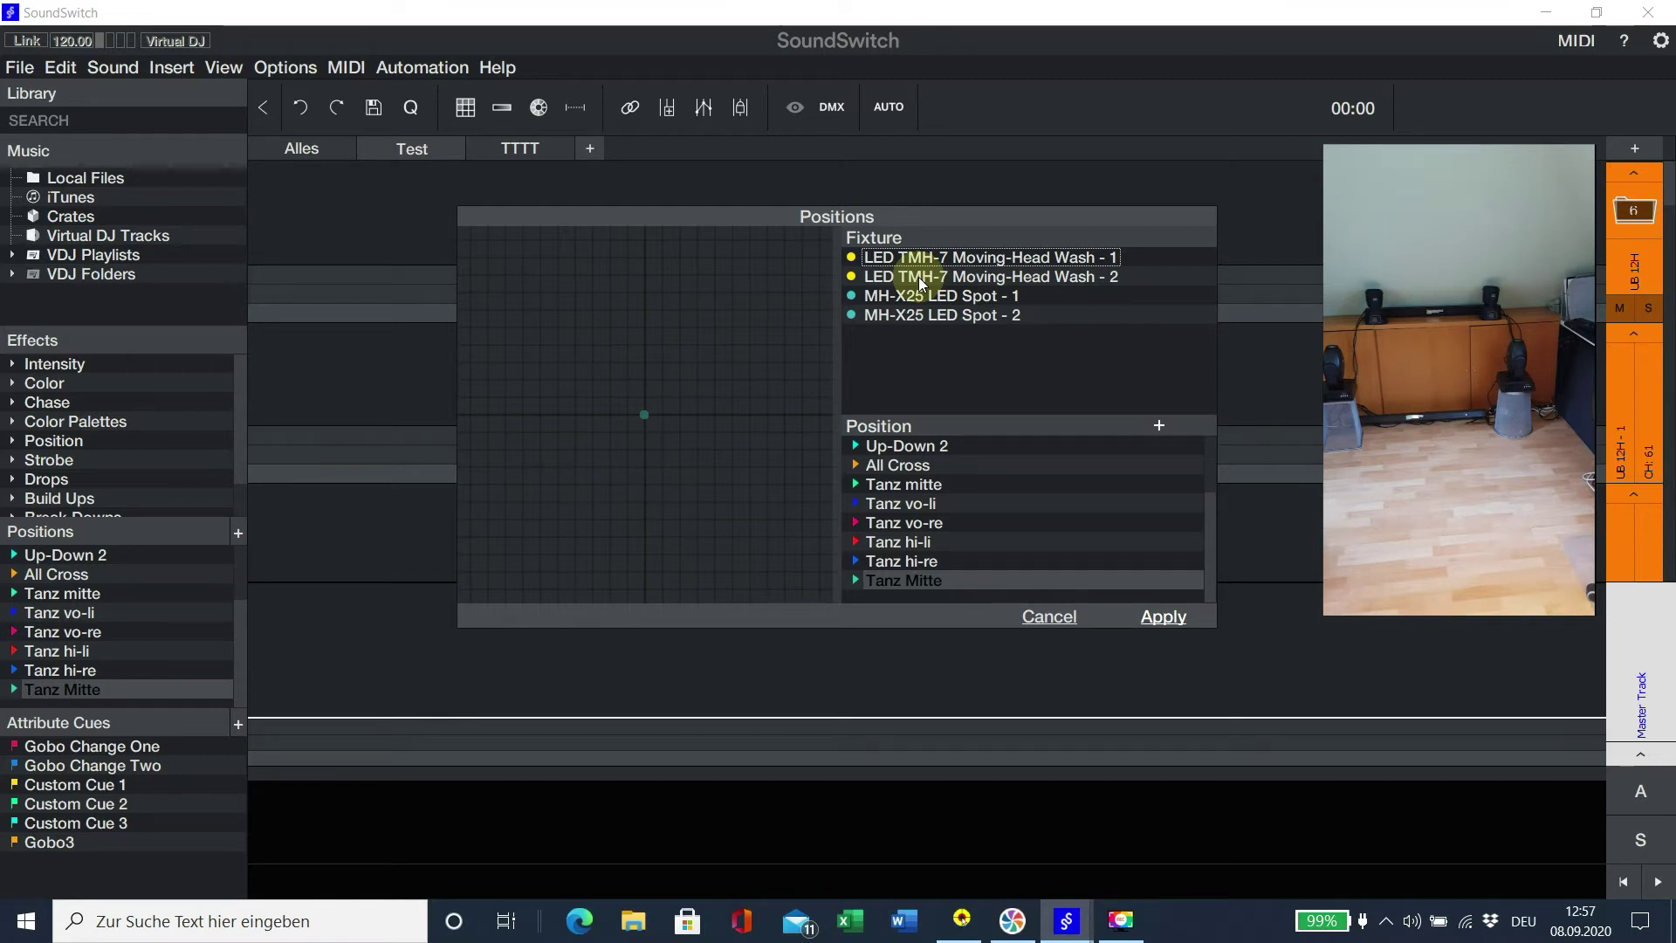
click(884, 318)
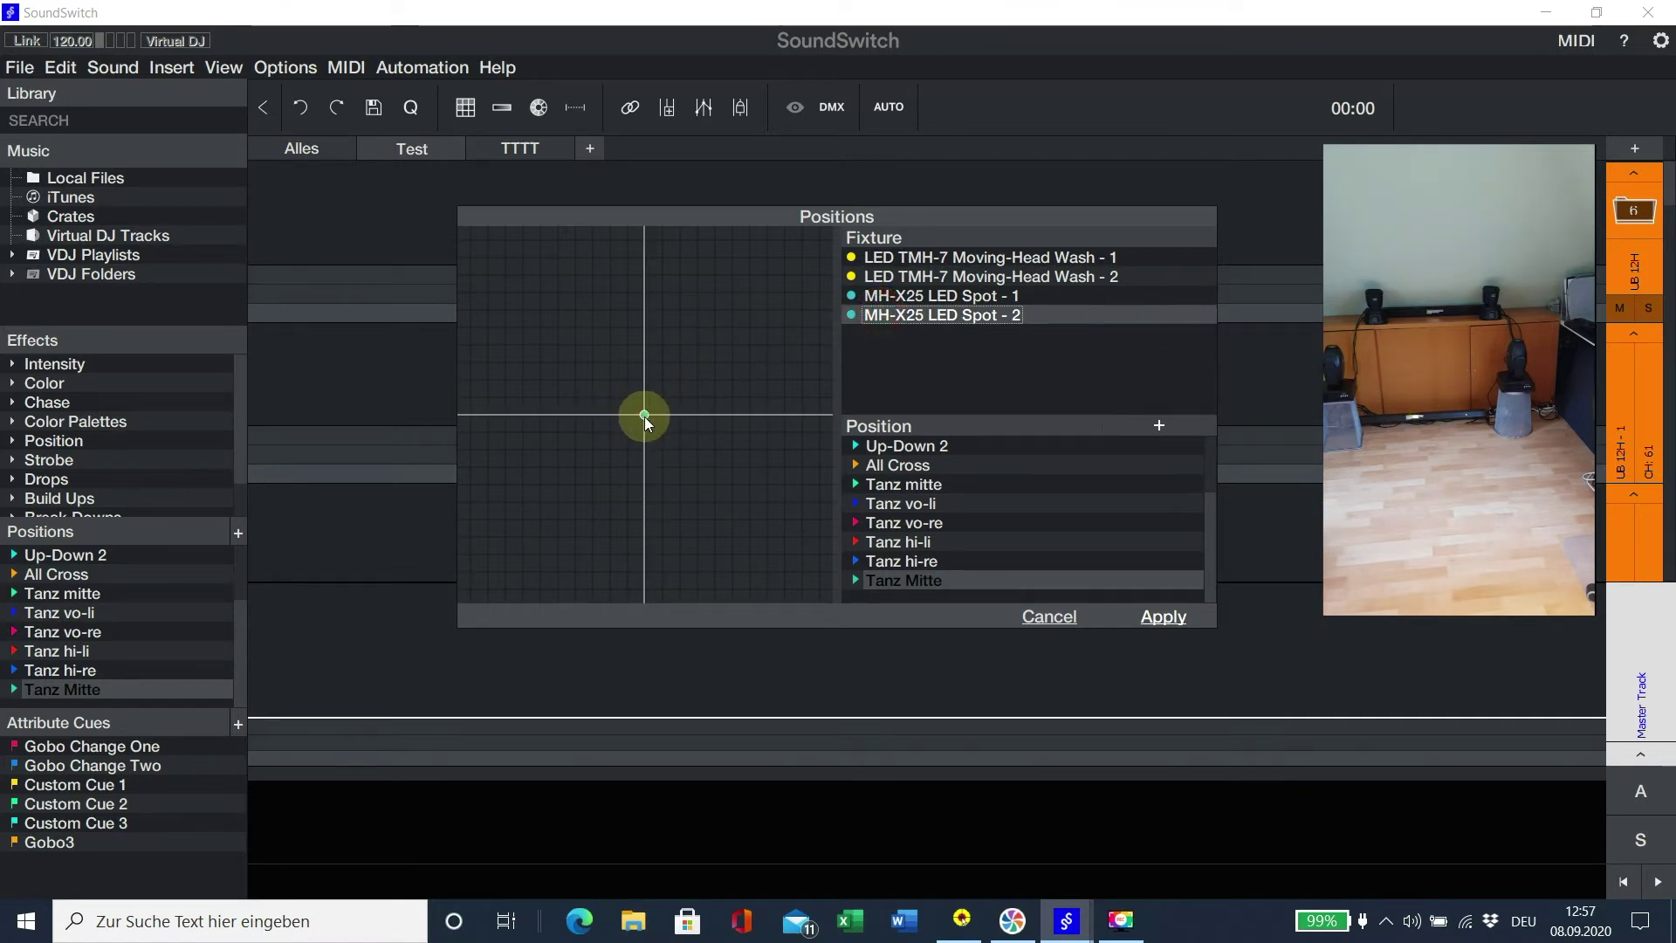
drag(645, 417, 616, 274)
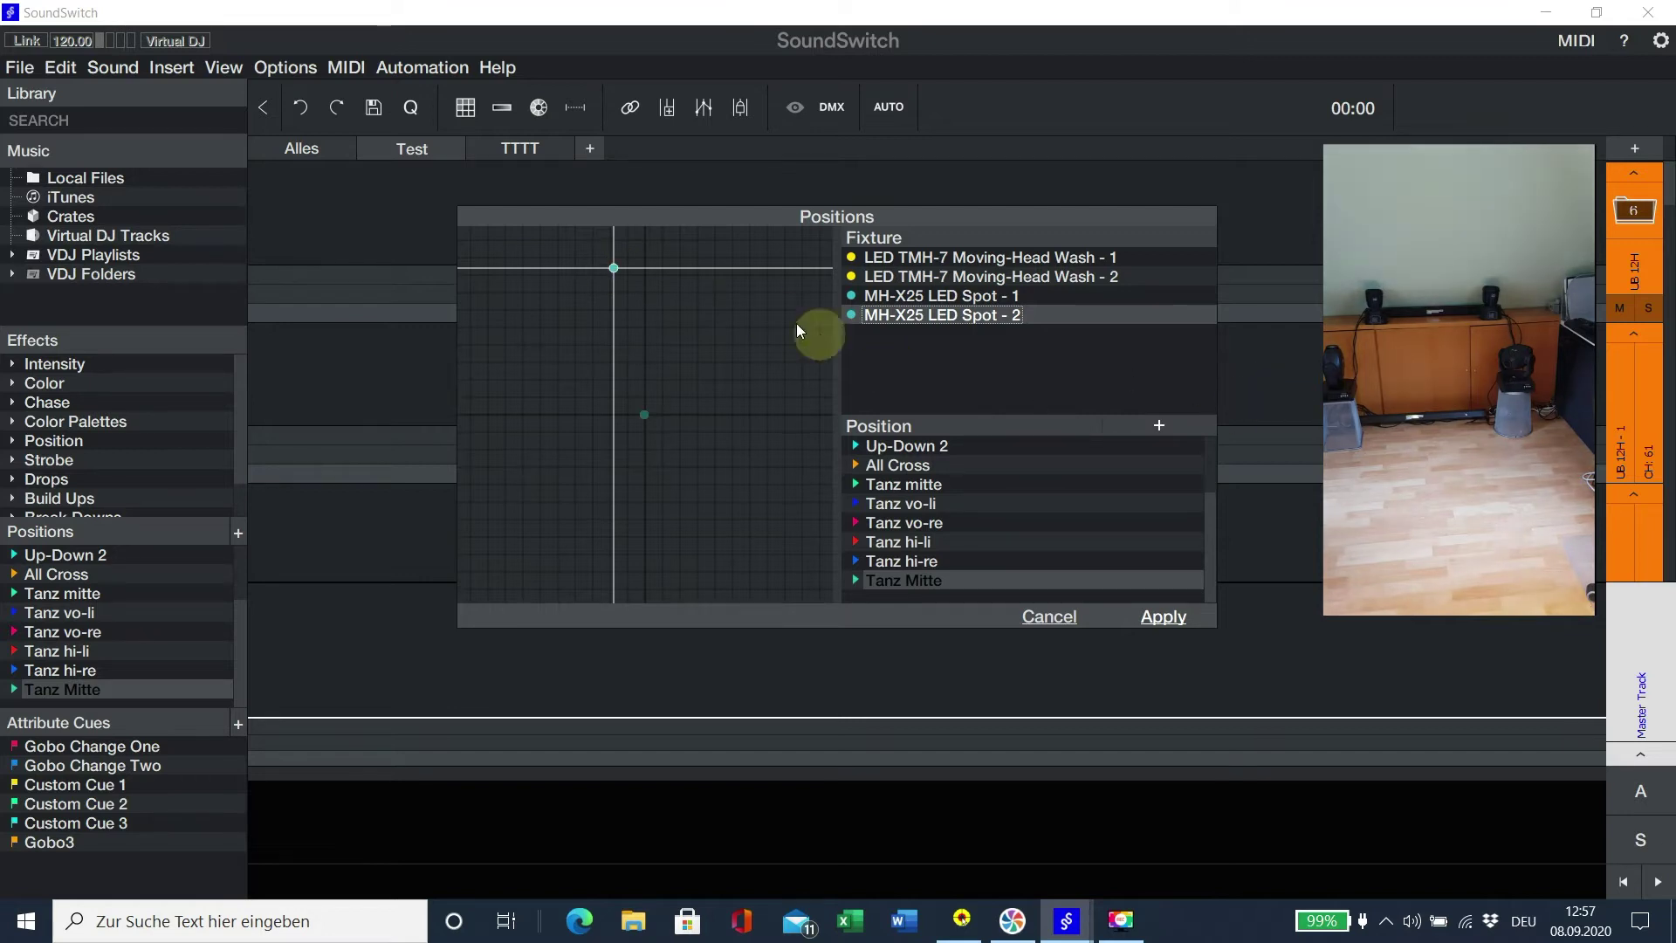
click(928, 301)
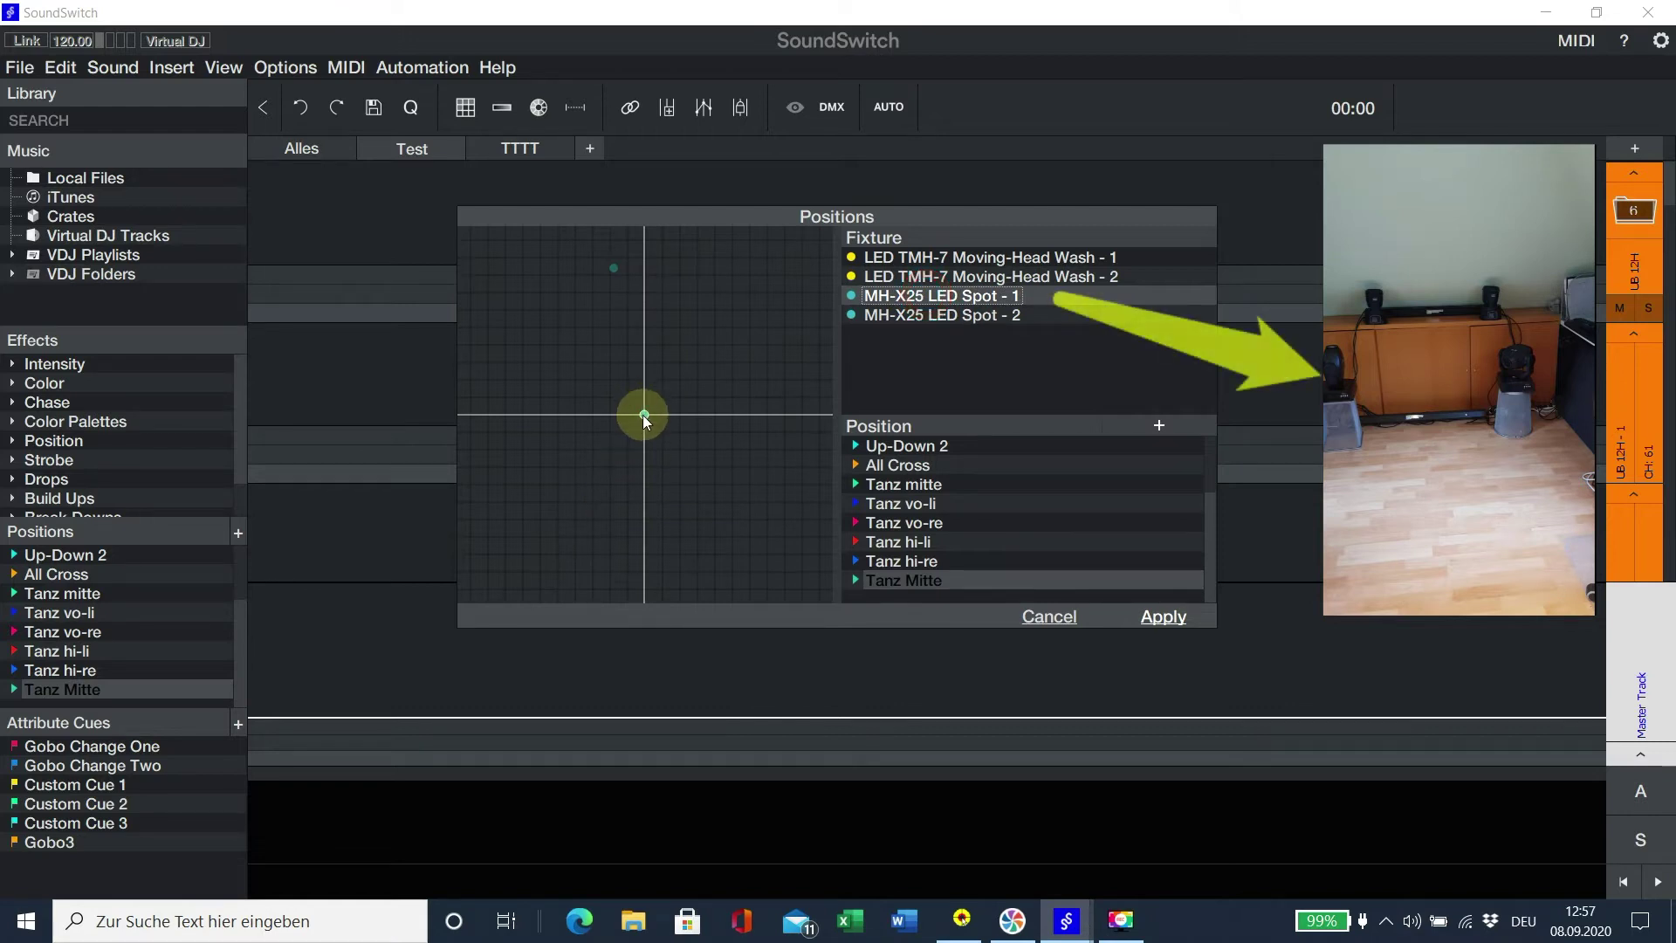
mouse_move(644, 418)
mouse_down()
mouse_move(625, 498)
mouse_move(621, 390)
mouse_move(580, 247)
mouse_move(550, 258)
mouse_move(616, 265)
mouse_move(573, 262)
mouse_move(563, 295)
mouse_move(609, 299)
mouse_move(590, 276)
mouse_move(606, 276)
mouse_up()
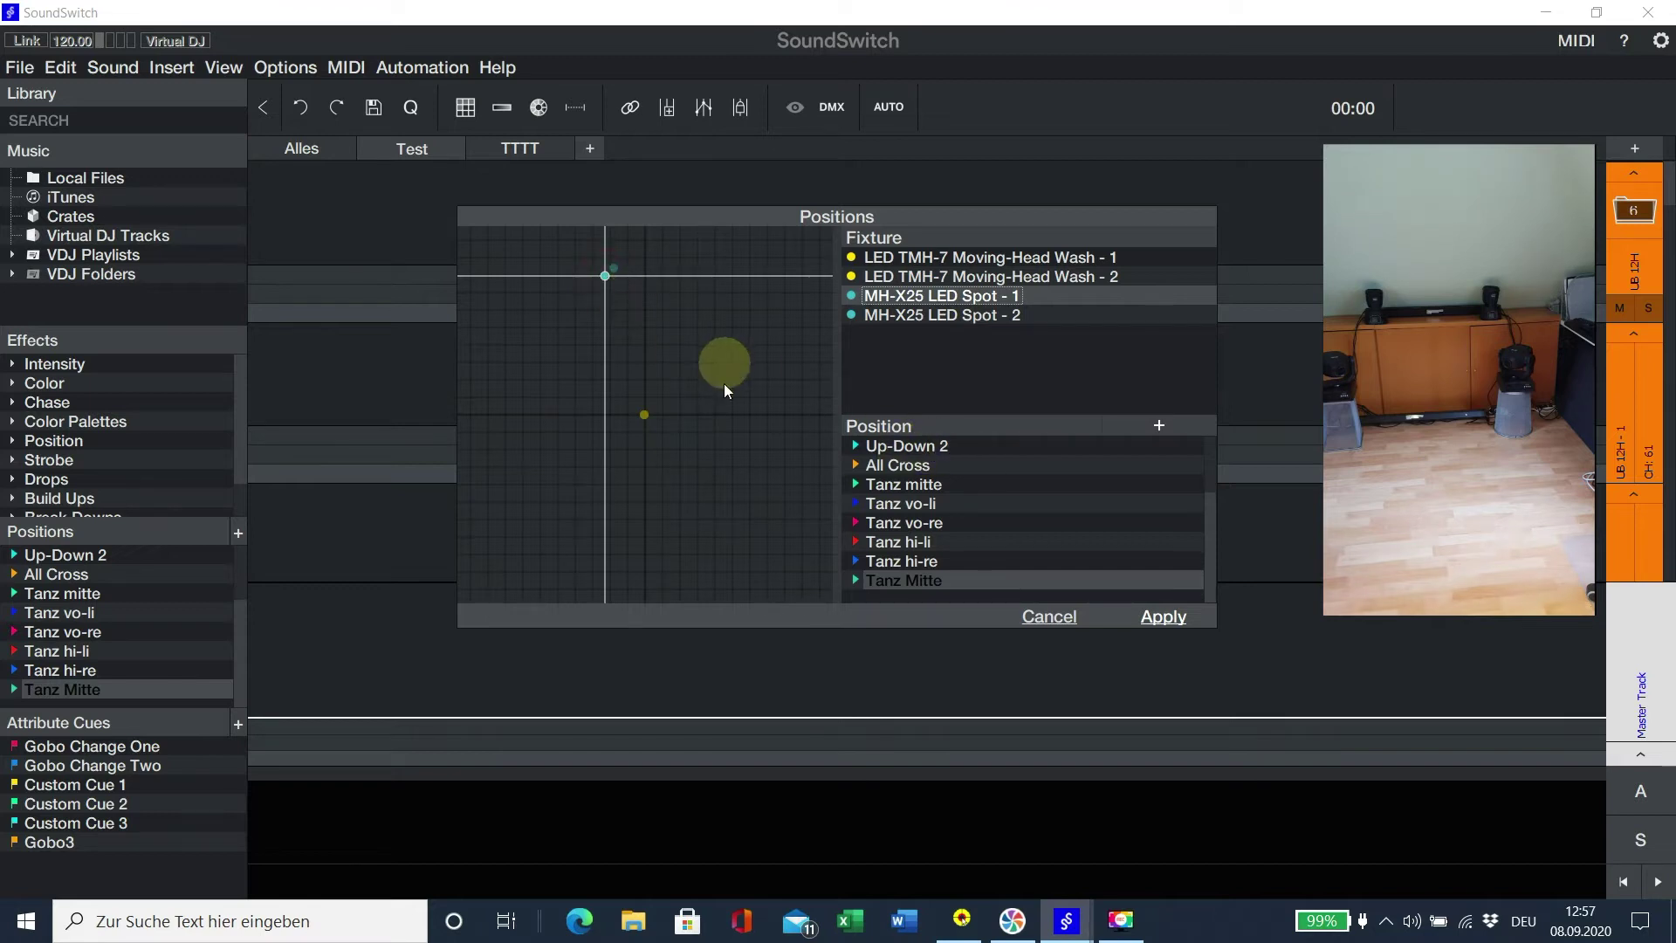
Aim both LED TMH-7 Moving-Head Wash fixtures together at the grid's upper edge, slightly left of its vertical centre line.
click(947, 256)
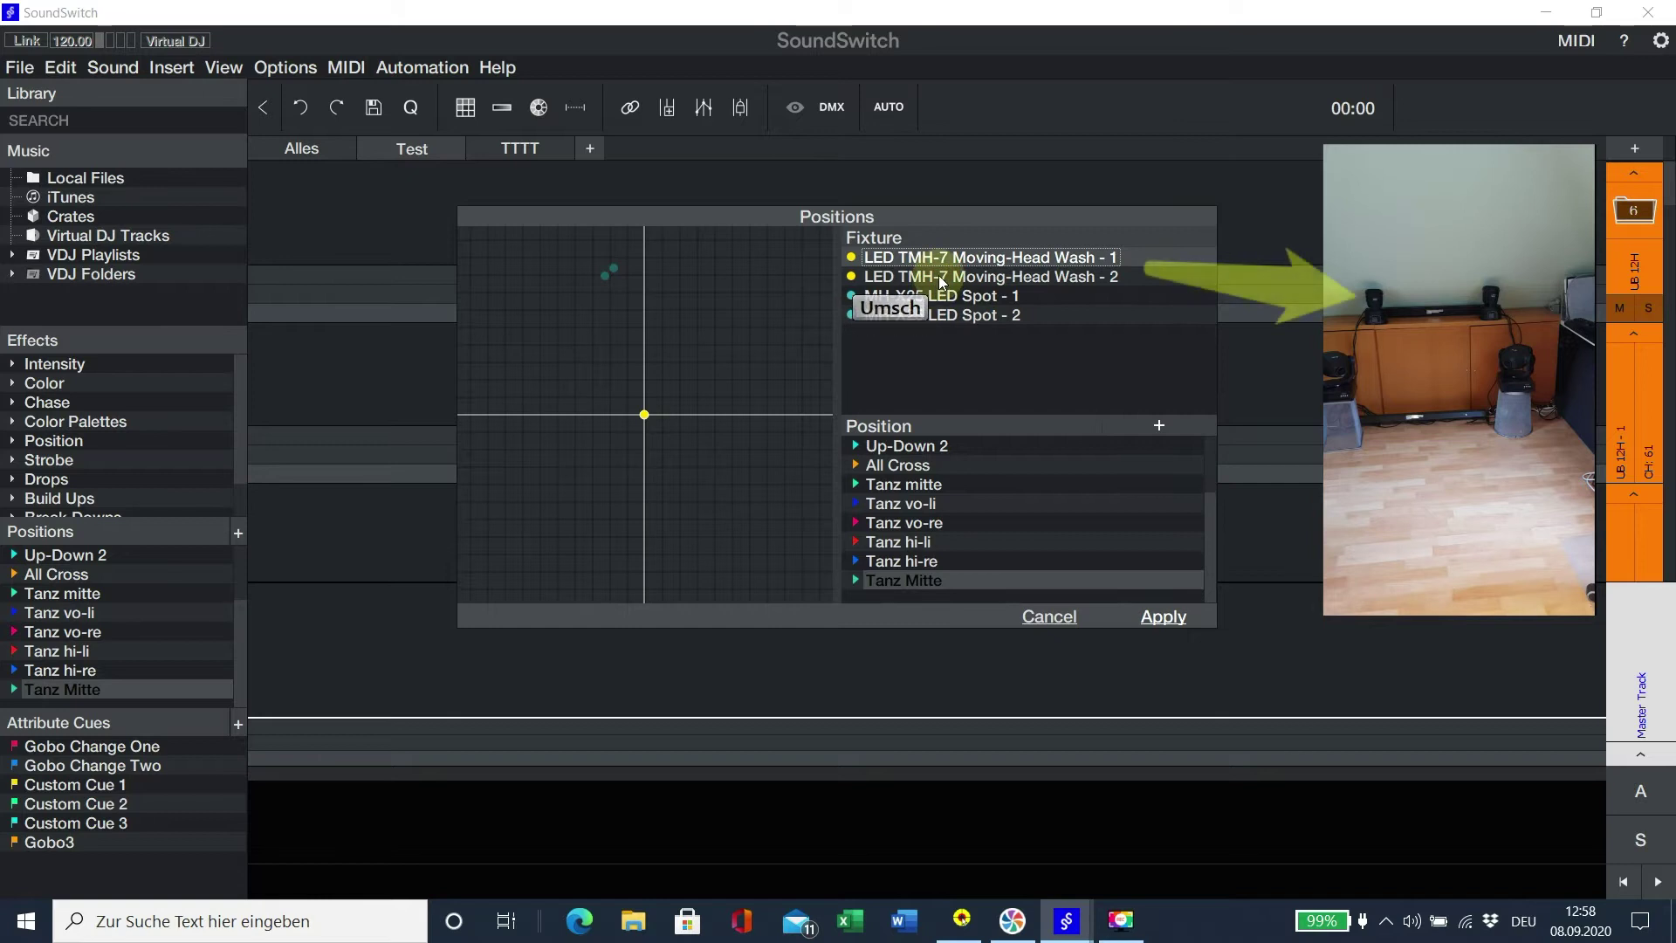
shift+click(937, 276)
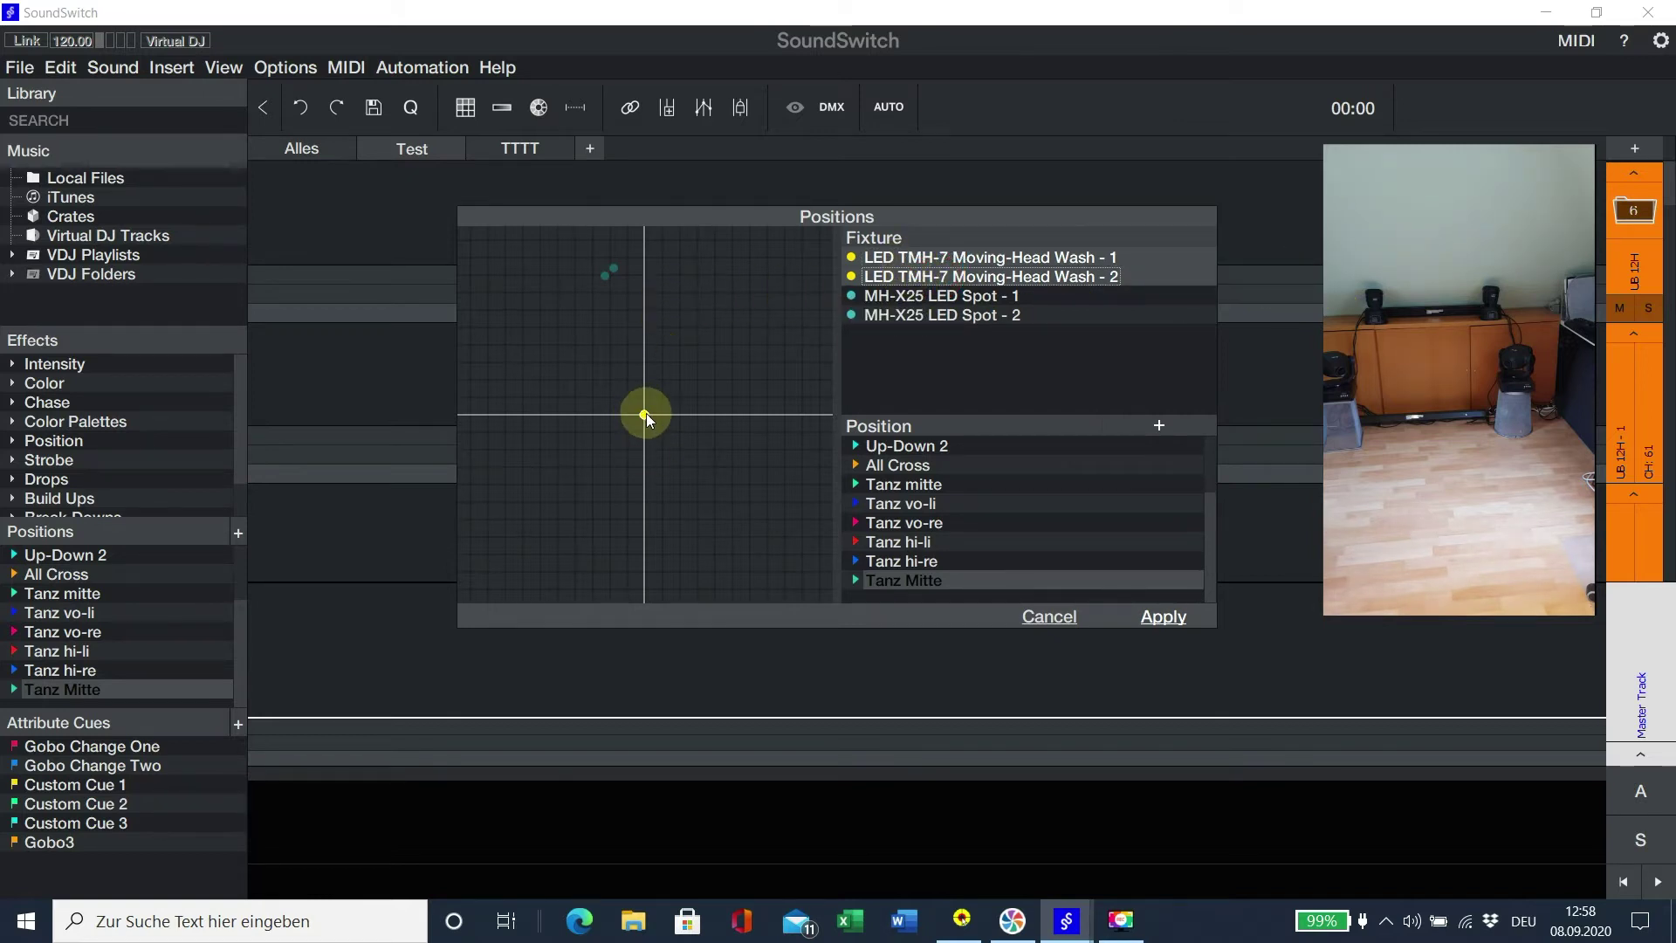
mouse_move(646, 412)
mouse_down()
mouse_move(616, 329)
mouse_move(552, 320)
mouse_move(558, 306)
mouse_move(553, 333)
mouse_move(554, 246)
mouse_move(599, 244)
mouse_move(527, 316)
mouse_move(529, 213)
mouse_move(465, 238)
mouse_move(673, 239)
mouse_move(659, 274)
mouse_move(600, 269)
mouse_move(603, 201)
mouse_up()
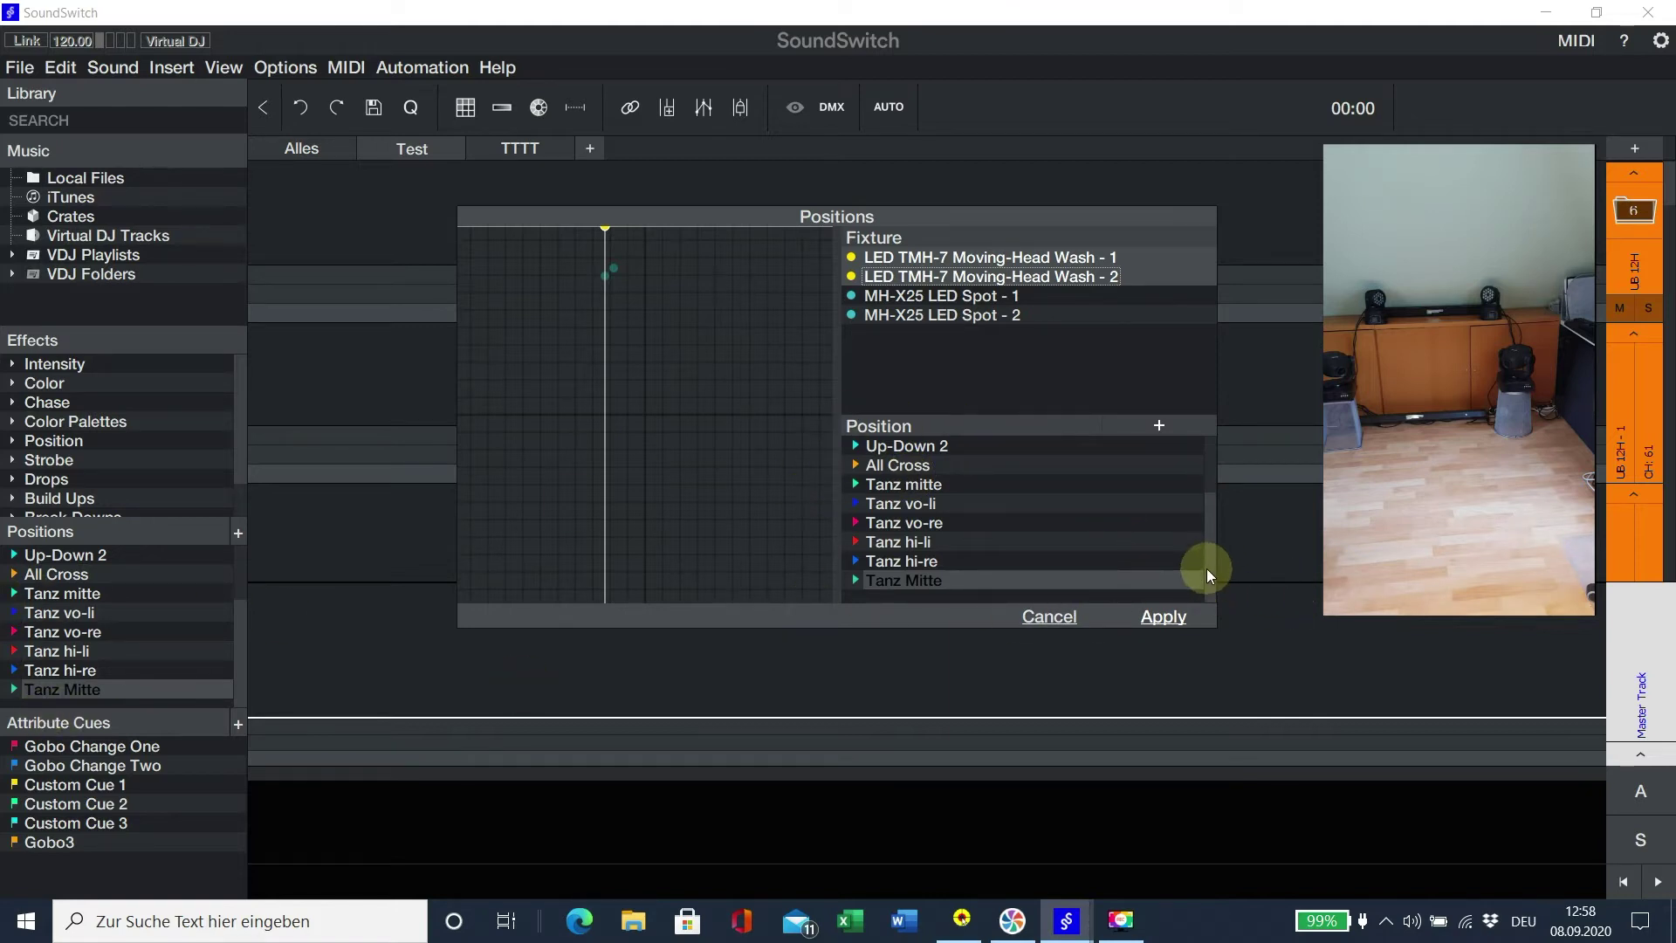
Review the fixture placement in the existing positions Disco Ball, DJ Booth, All Cross and Tanz vo-li.
drag(1212, 562, 1198, 458)
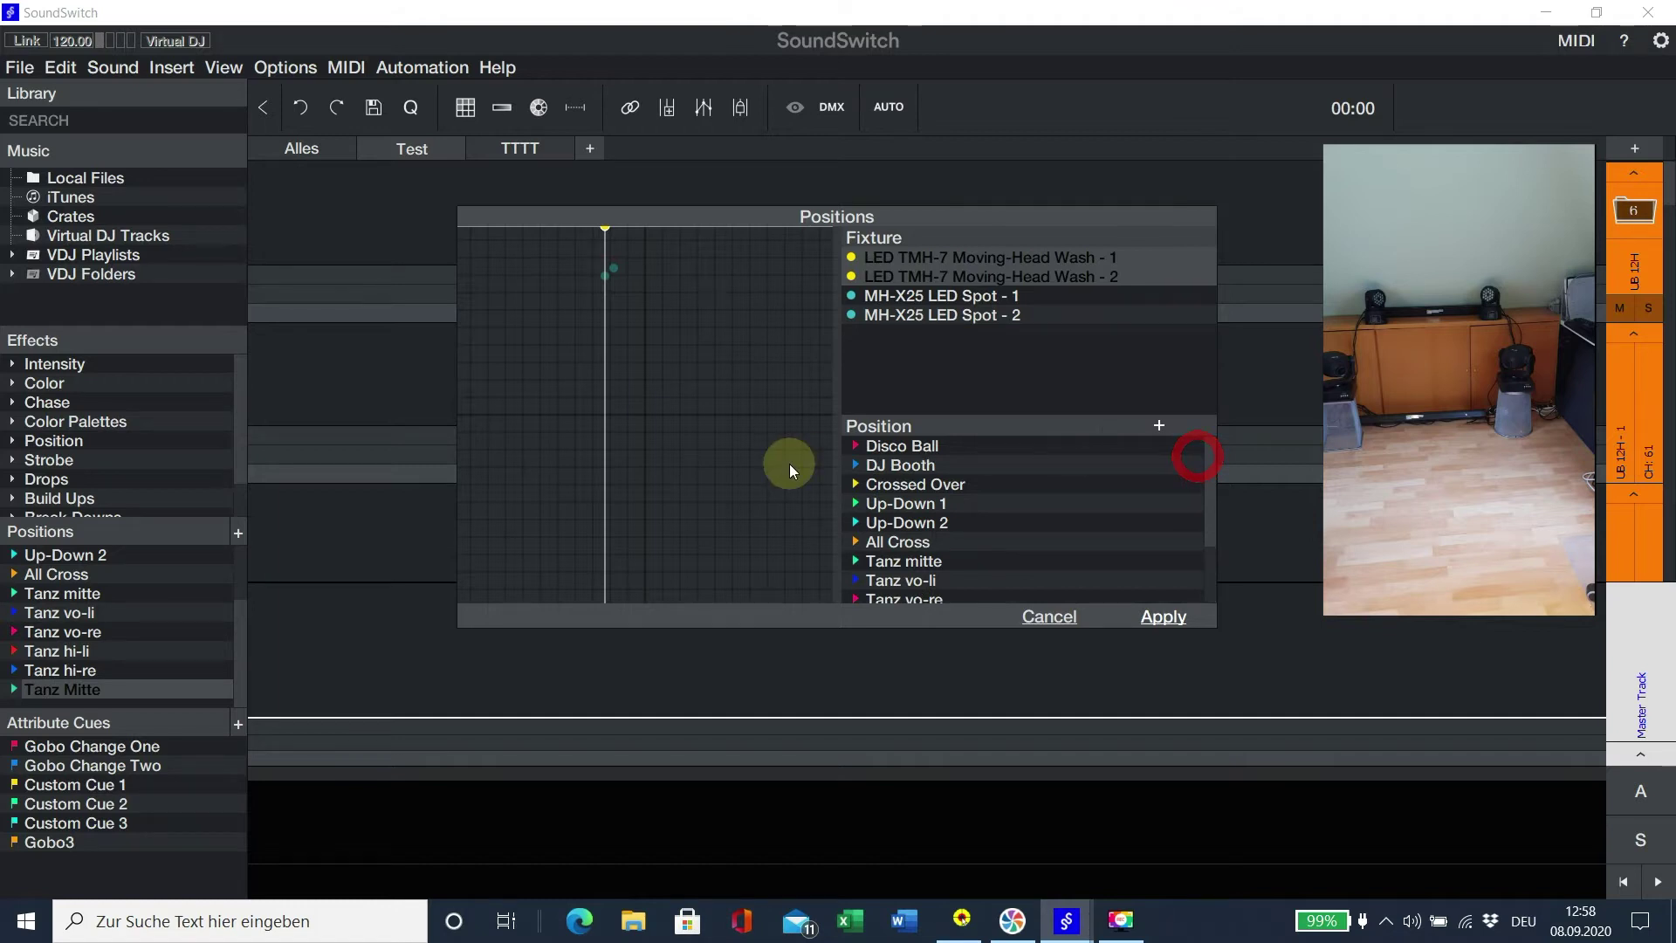
click(933, 449)
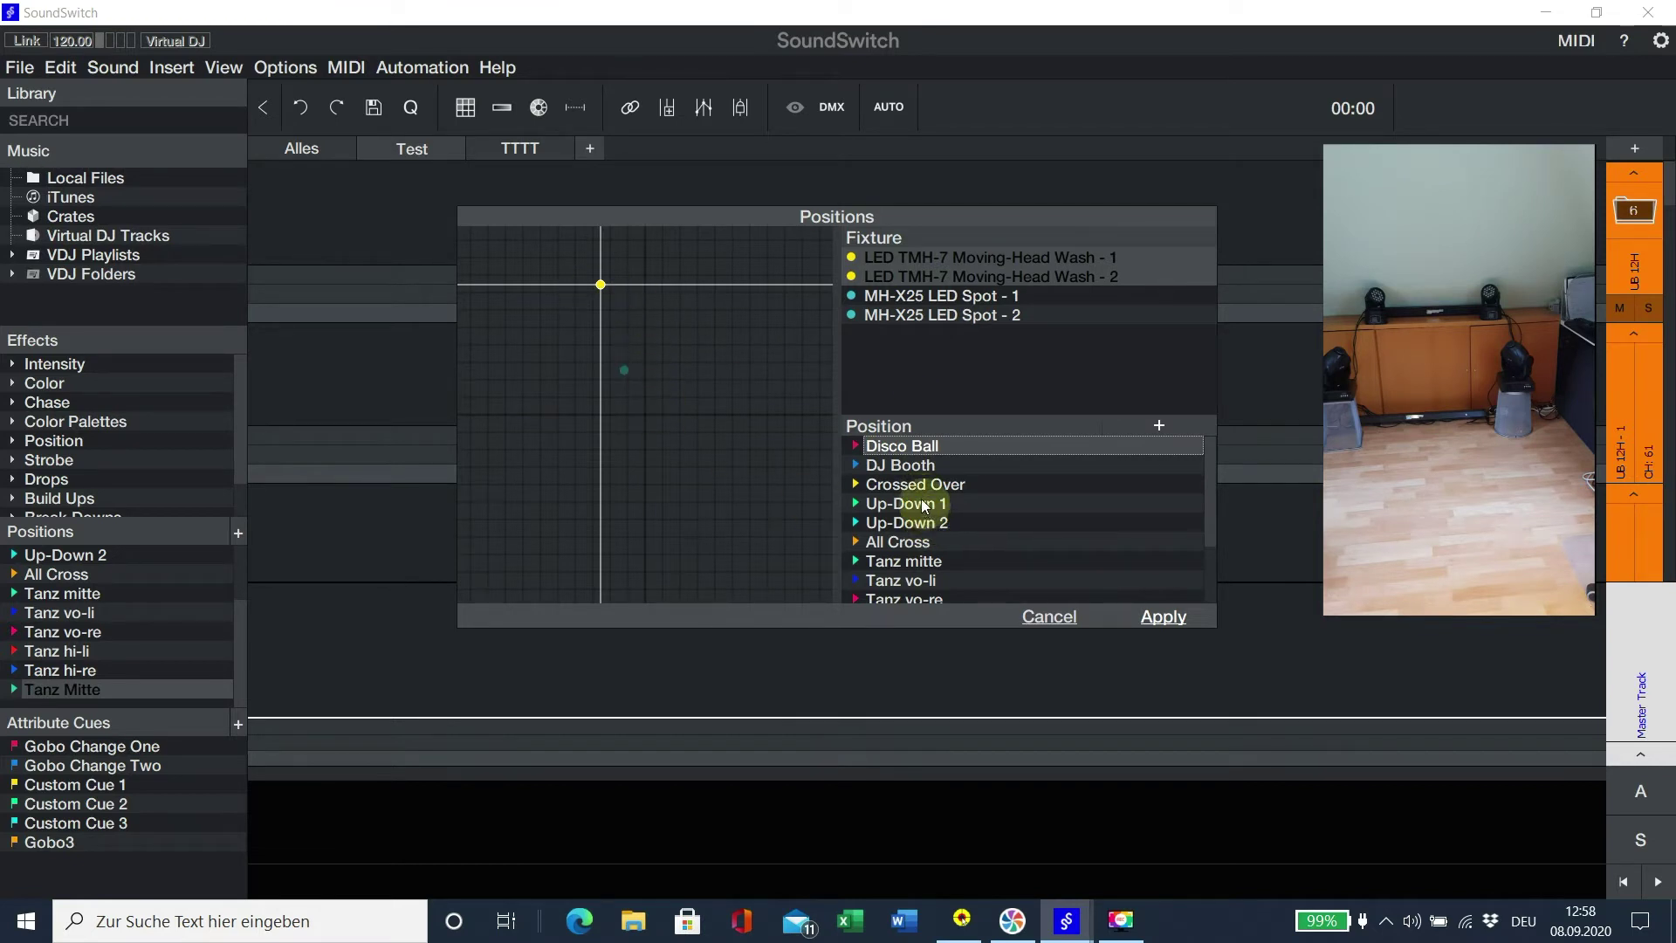
click(910, 473)
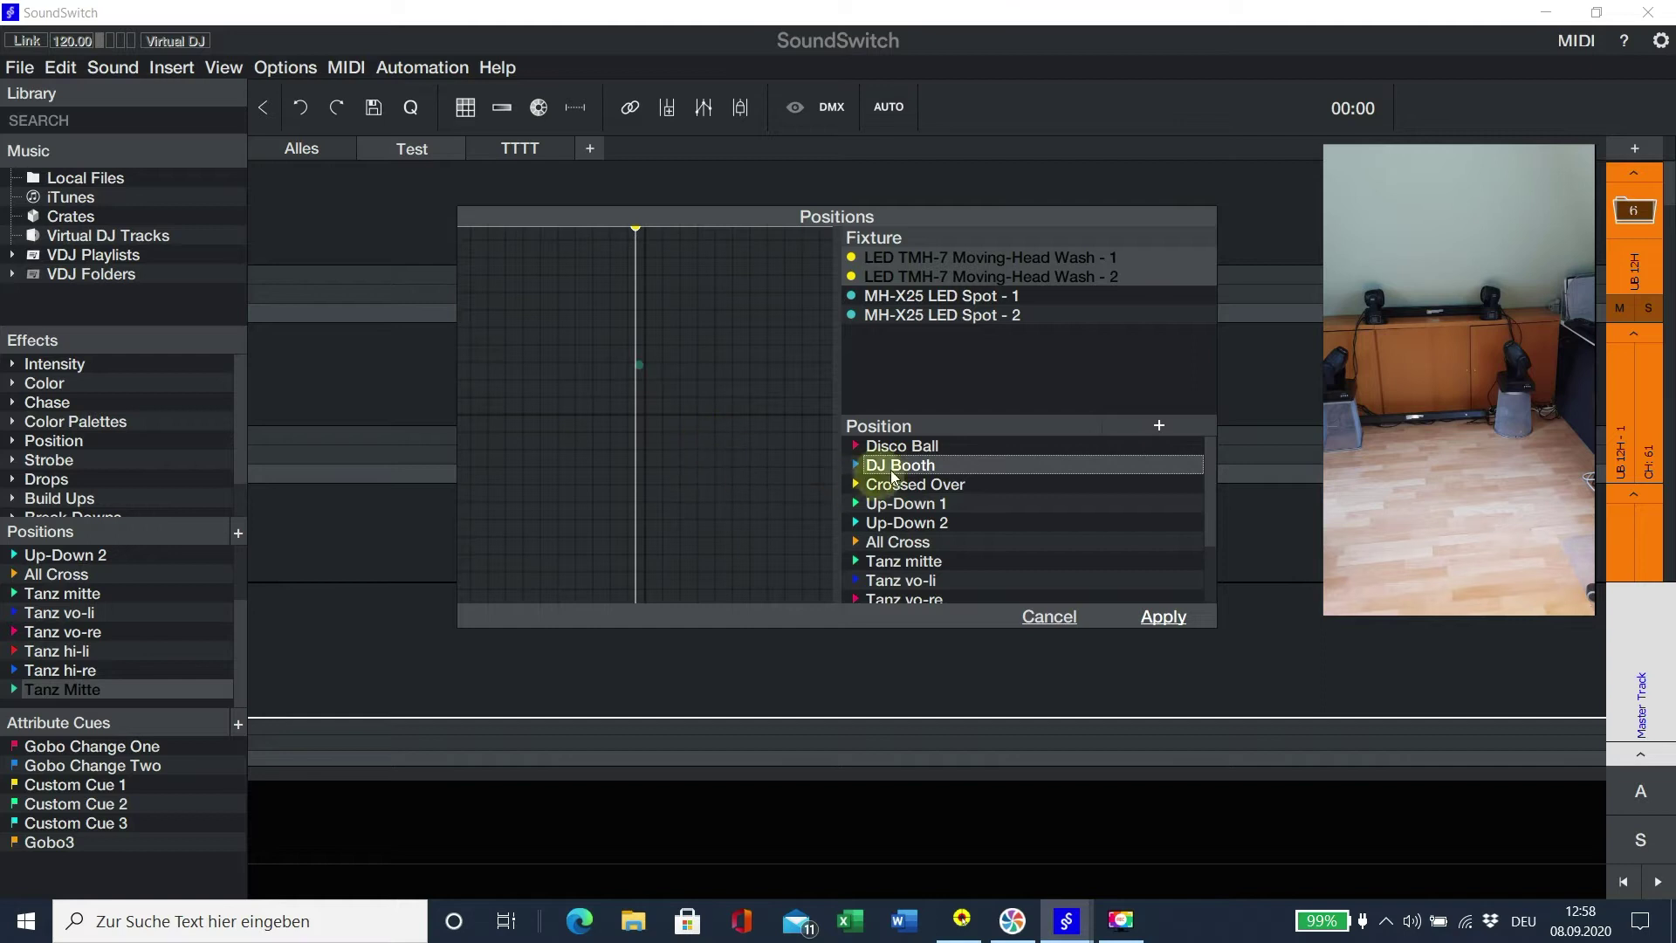
click(908, 546)
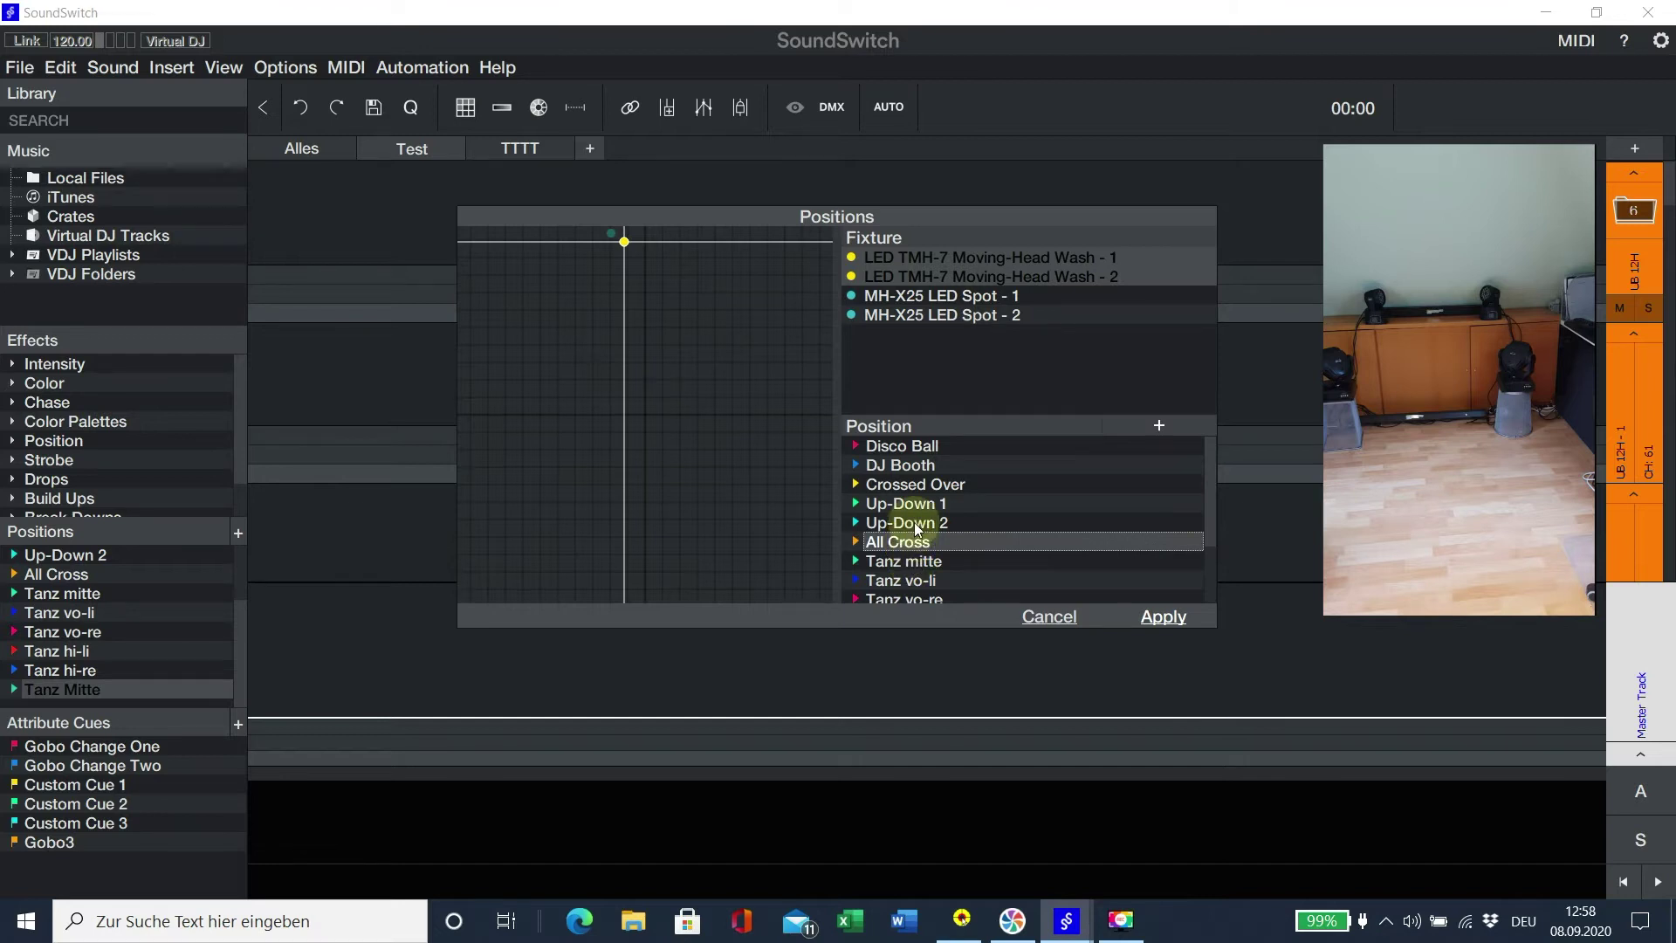
click(908, 581)
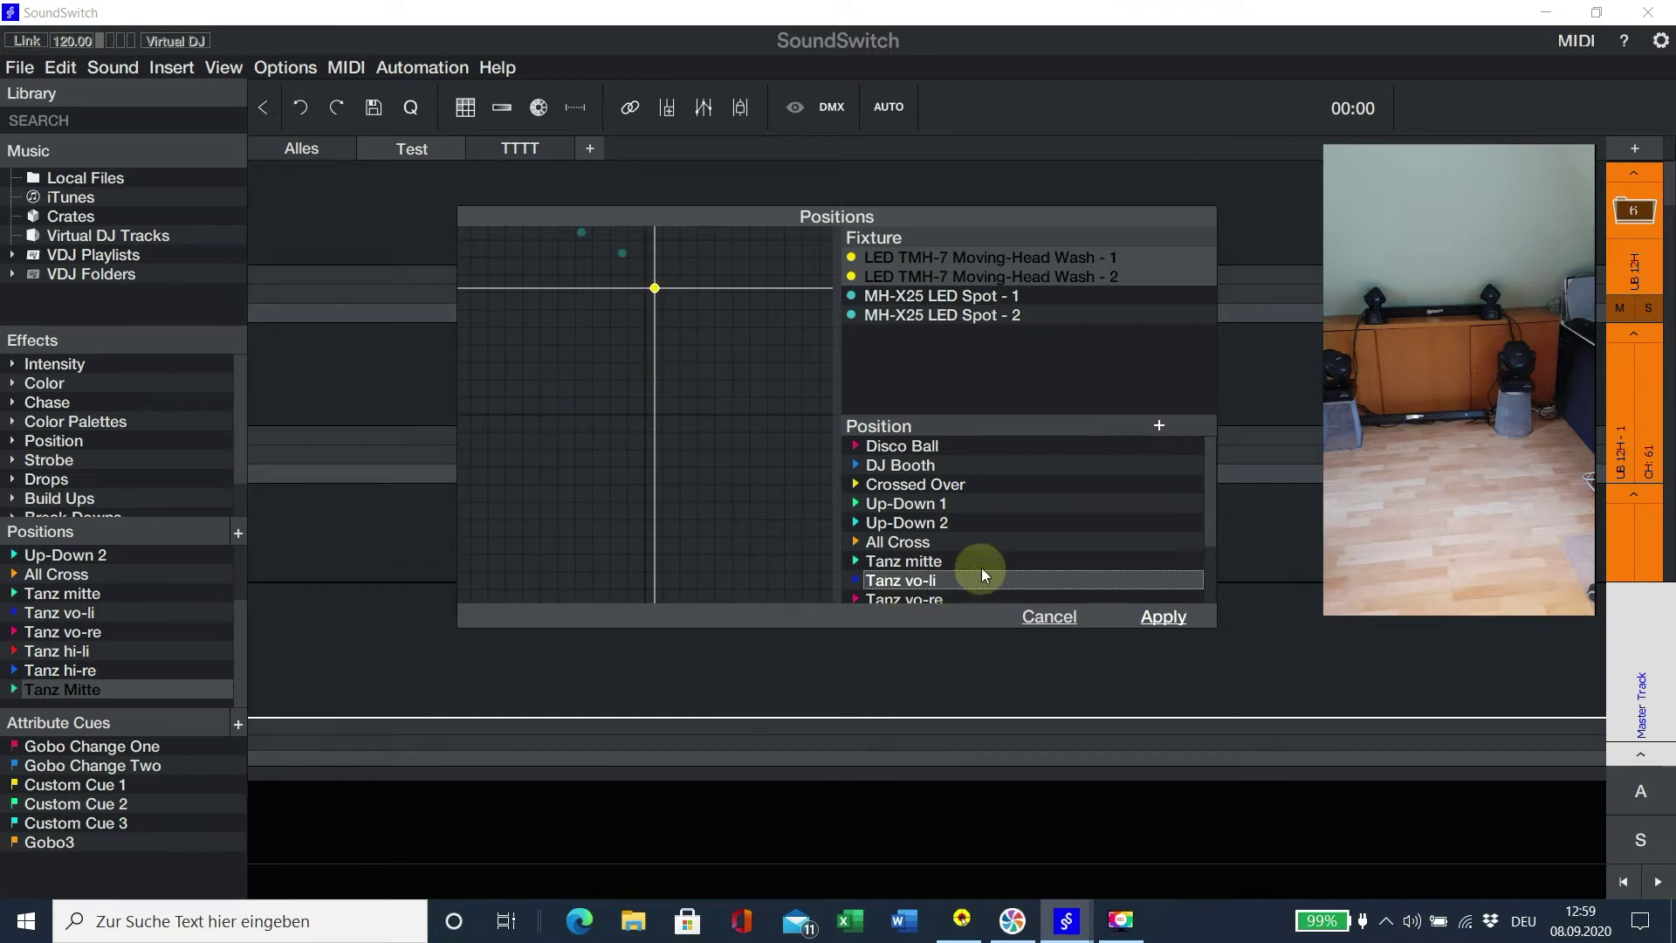
In the Disco Ball position, shift MH-X25 LED Spot - 2 slightly up and left on the grid and apply the position changes.
click(906, 445)
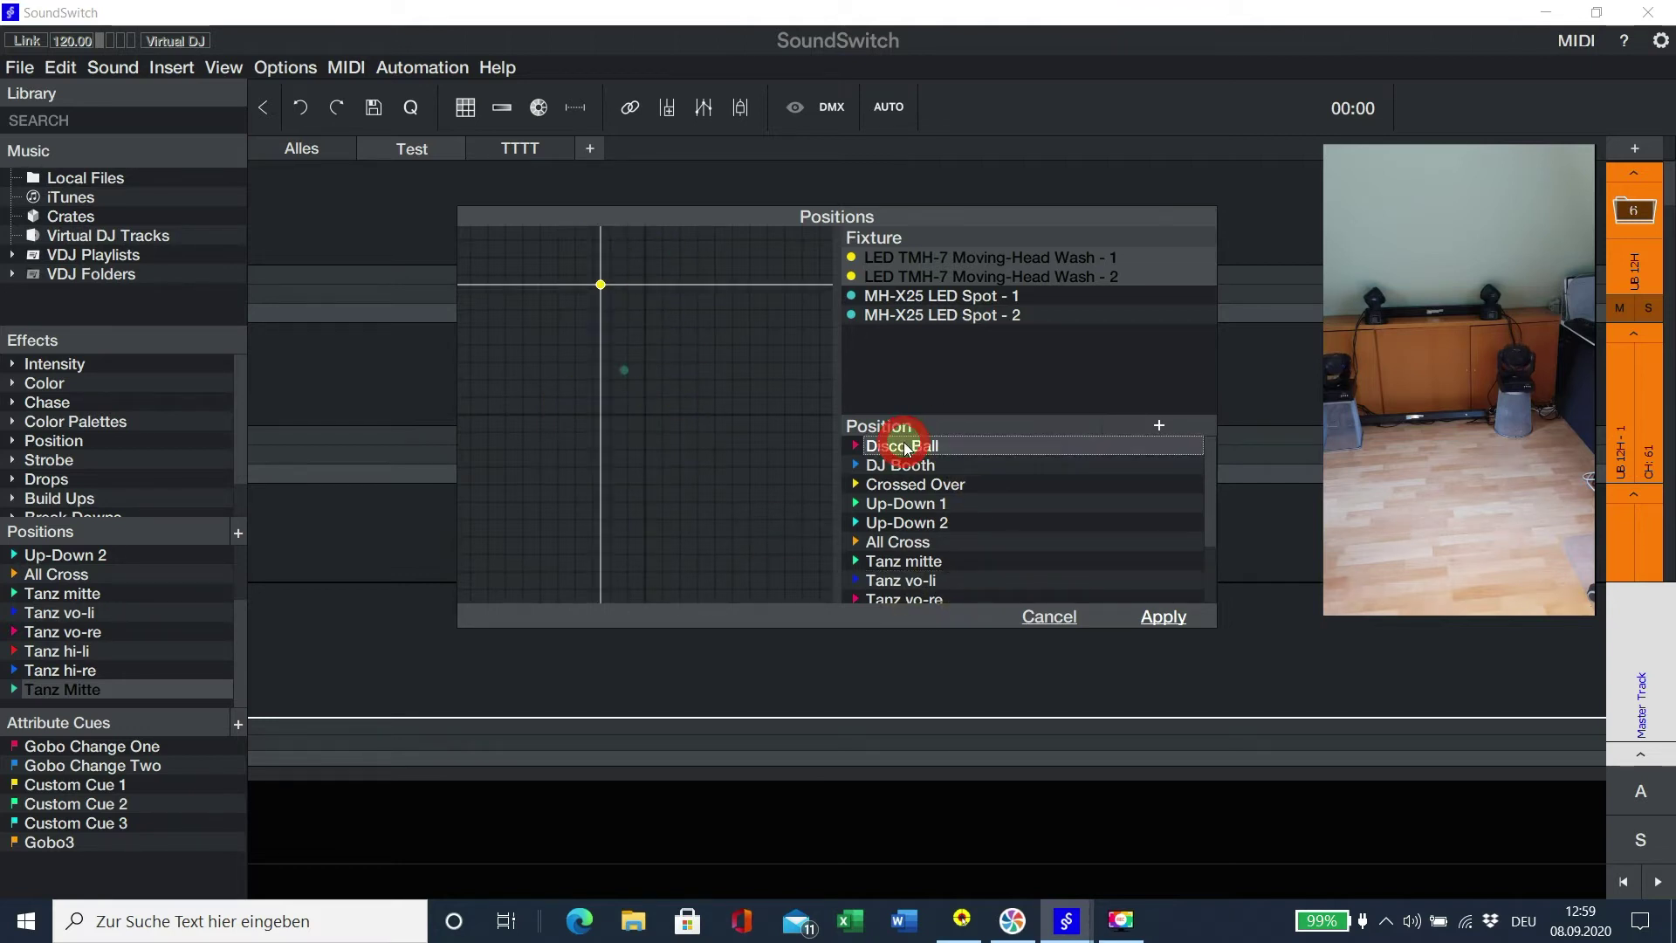
click(939, 315)
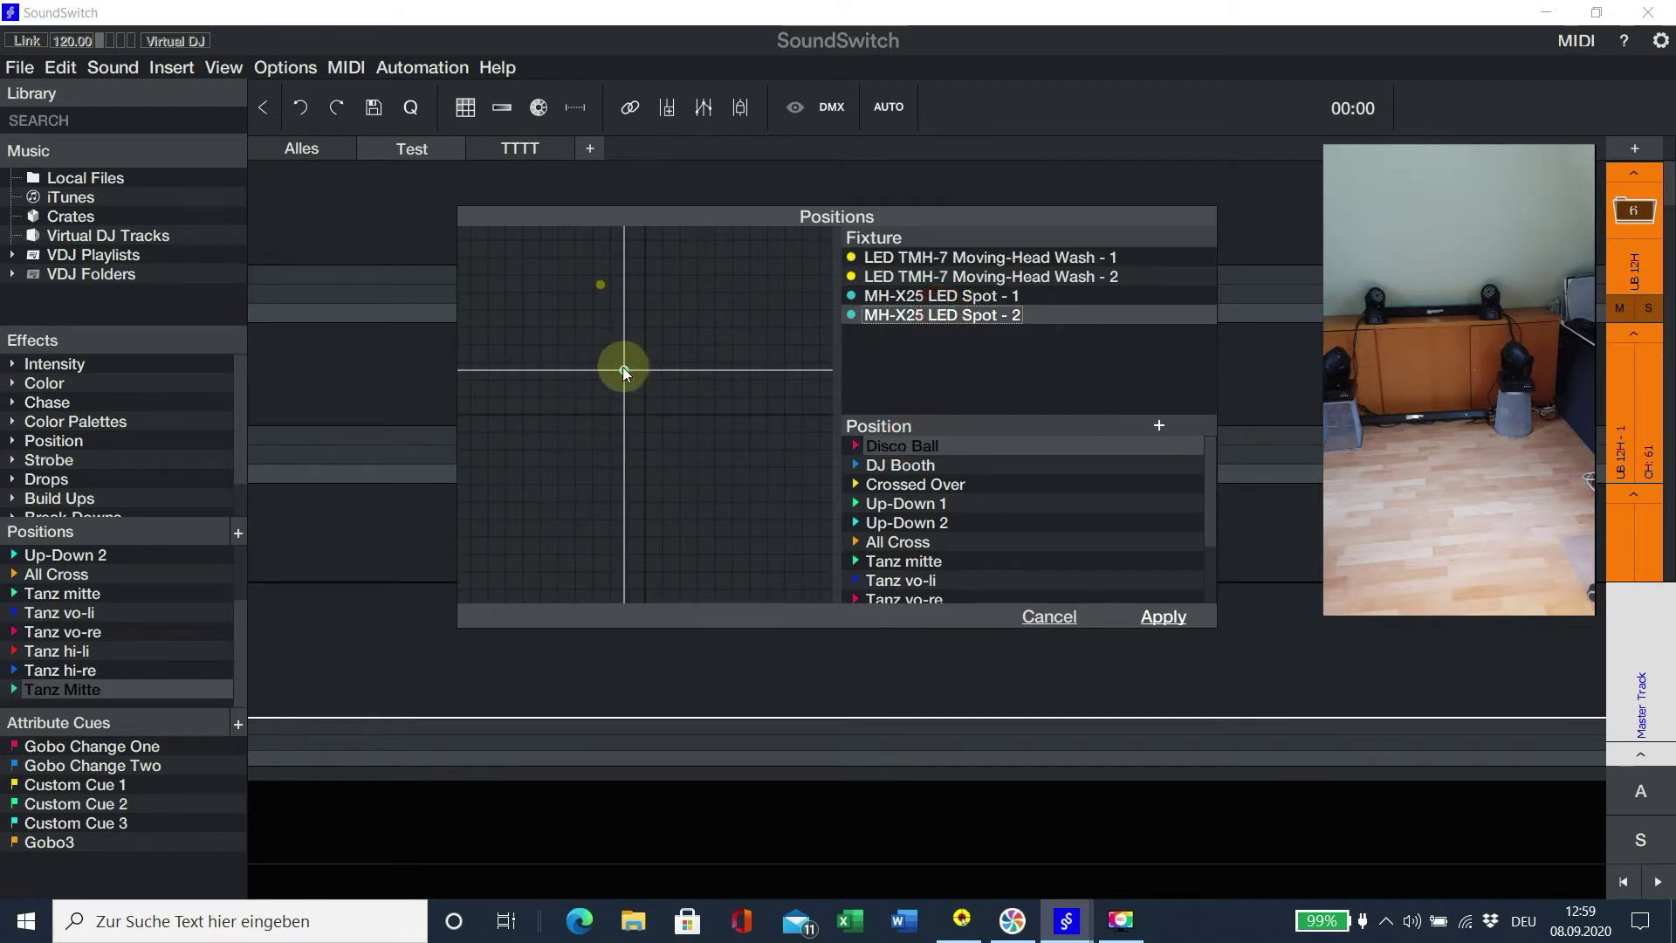
mouse_move(624, 370)
mouse_down()
mouse_move(598, 364)
mouse_move(621, 361)
mouse_up()
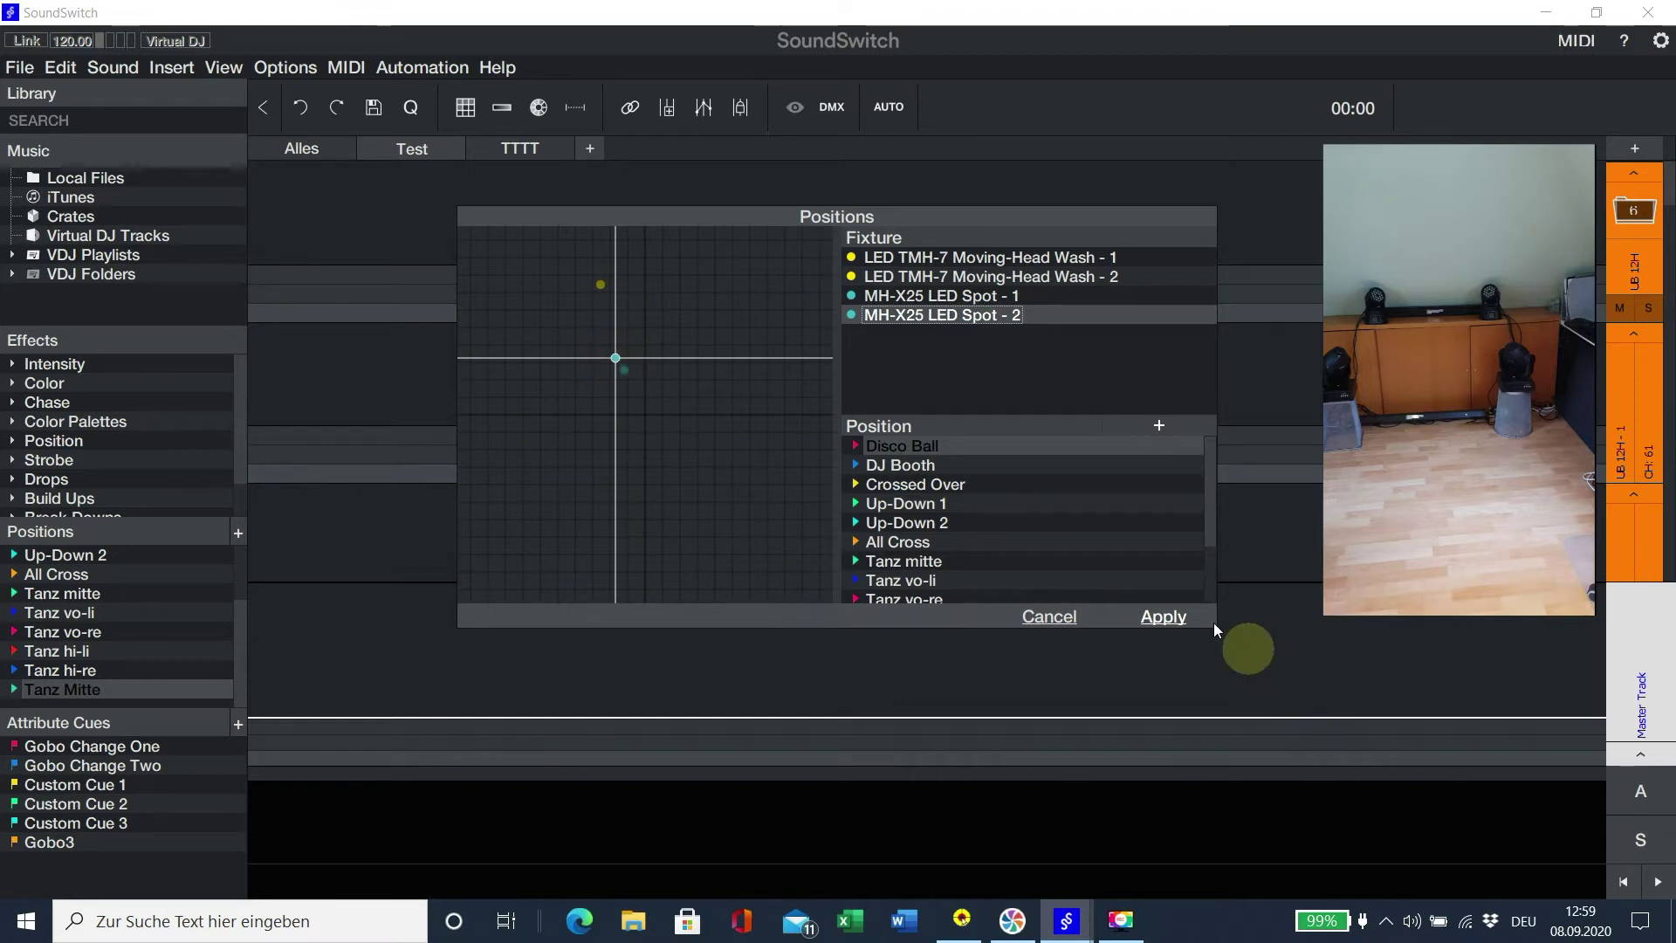
click(1158, 620)
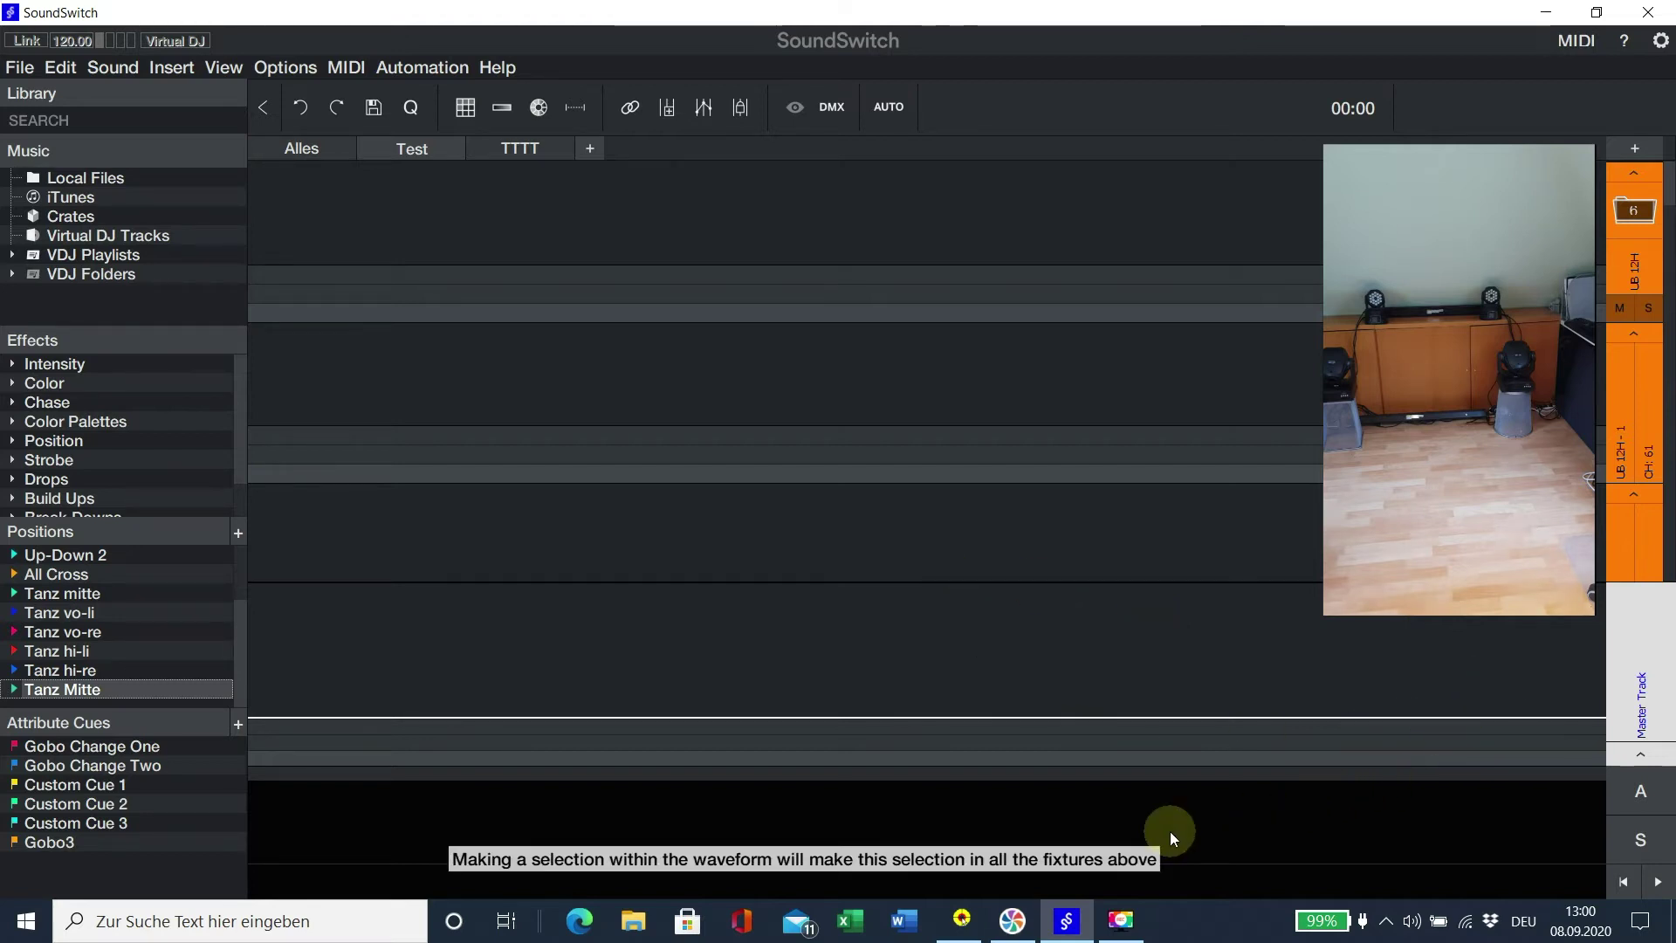
Load the track A great Comeback from the Test folder inside Virtuelle Ordner of the VDJ Folders.
click(1645, 796)
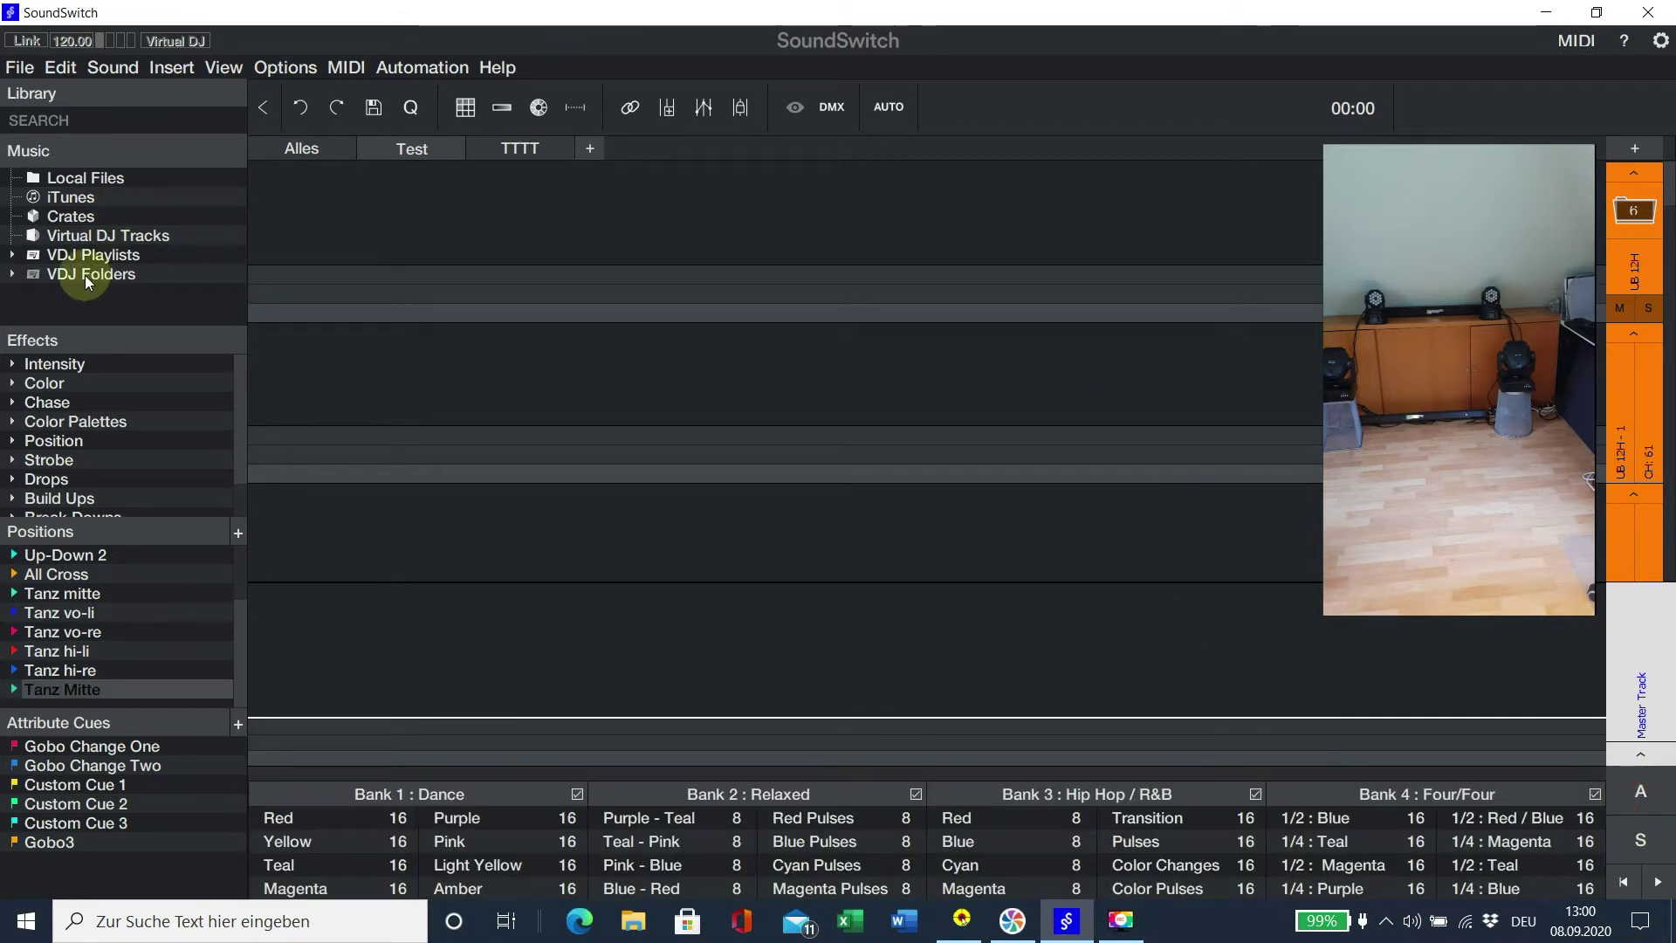
click(11, 274)
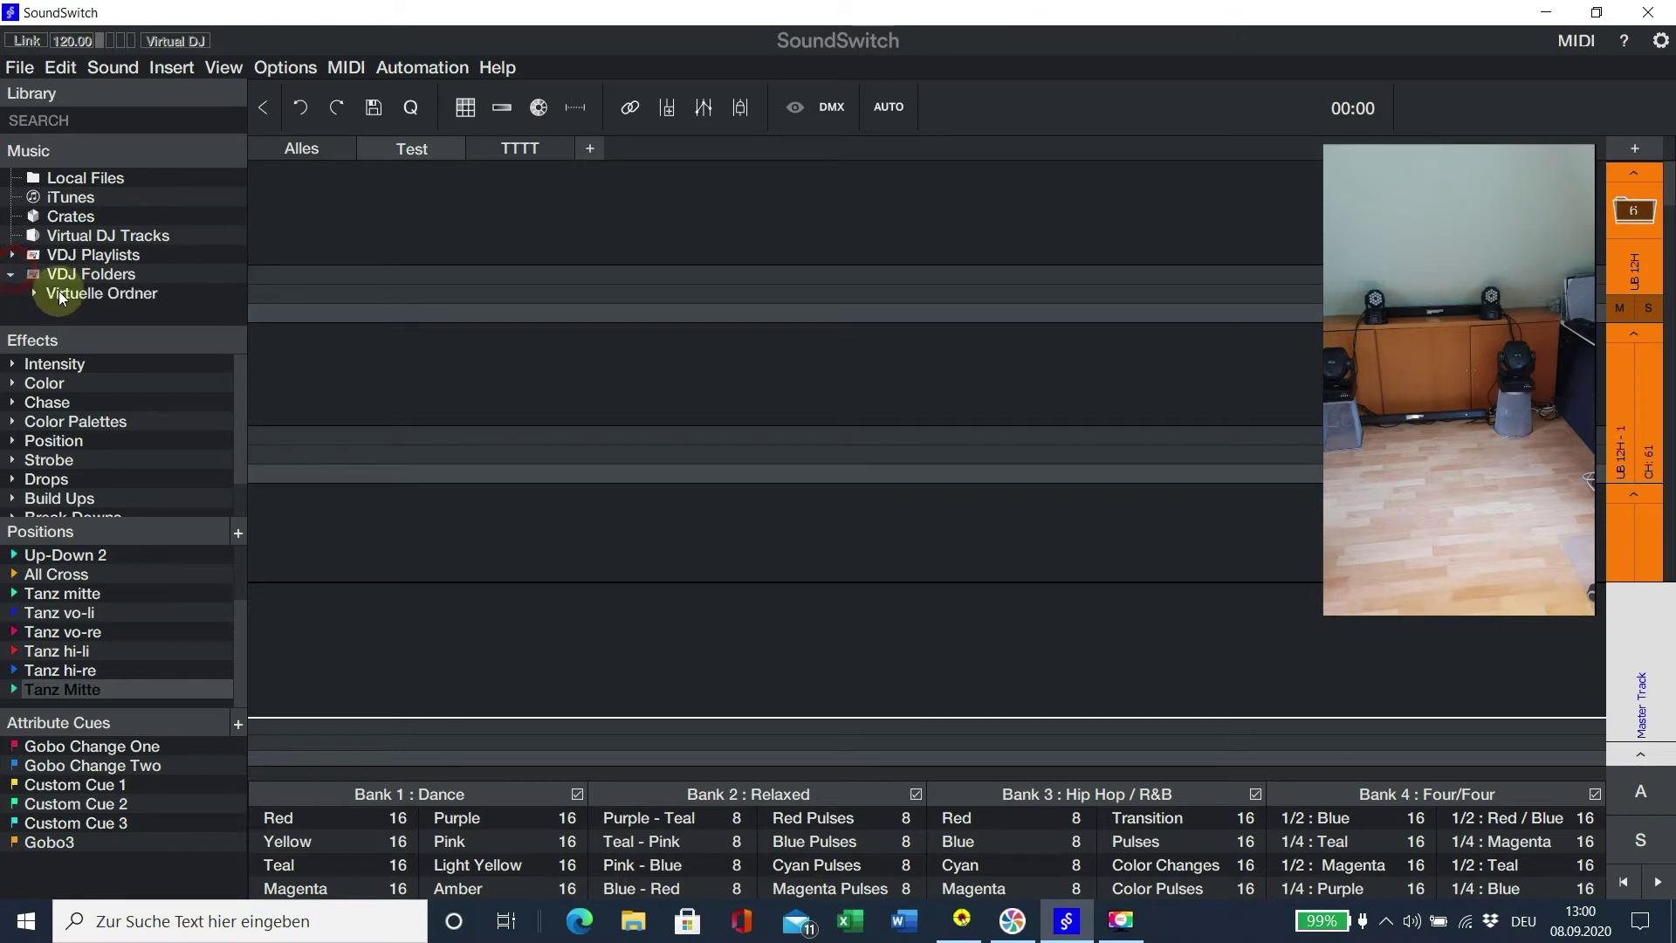
click(59, 293)
click(35, 294)
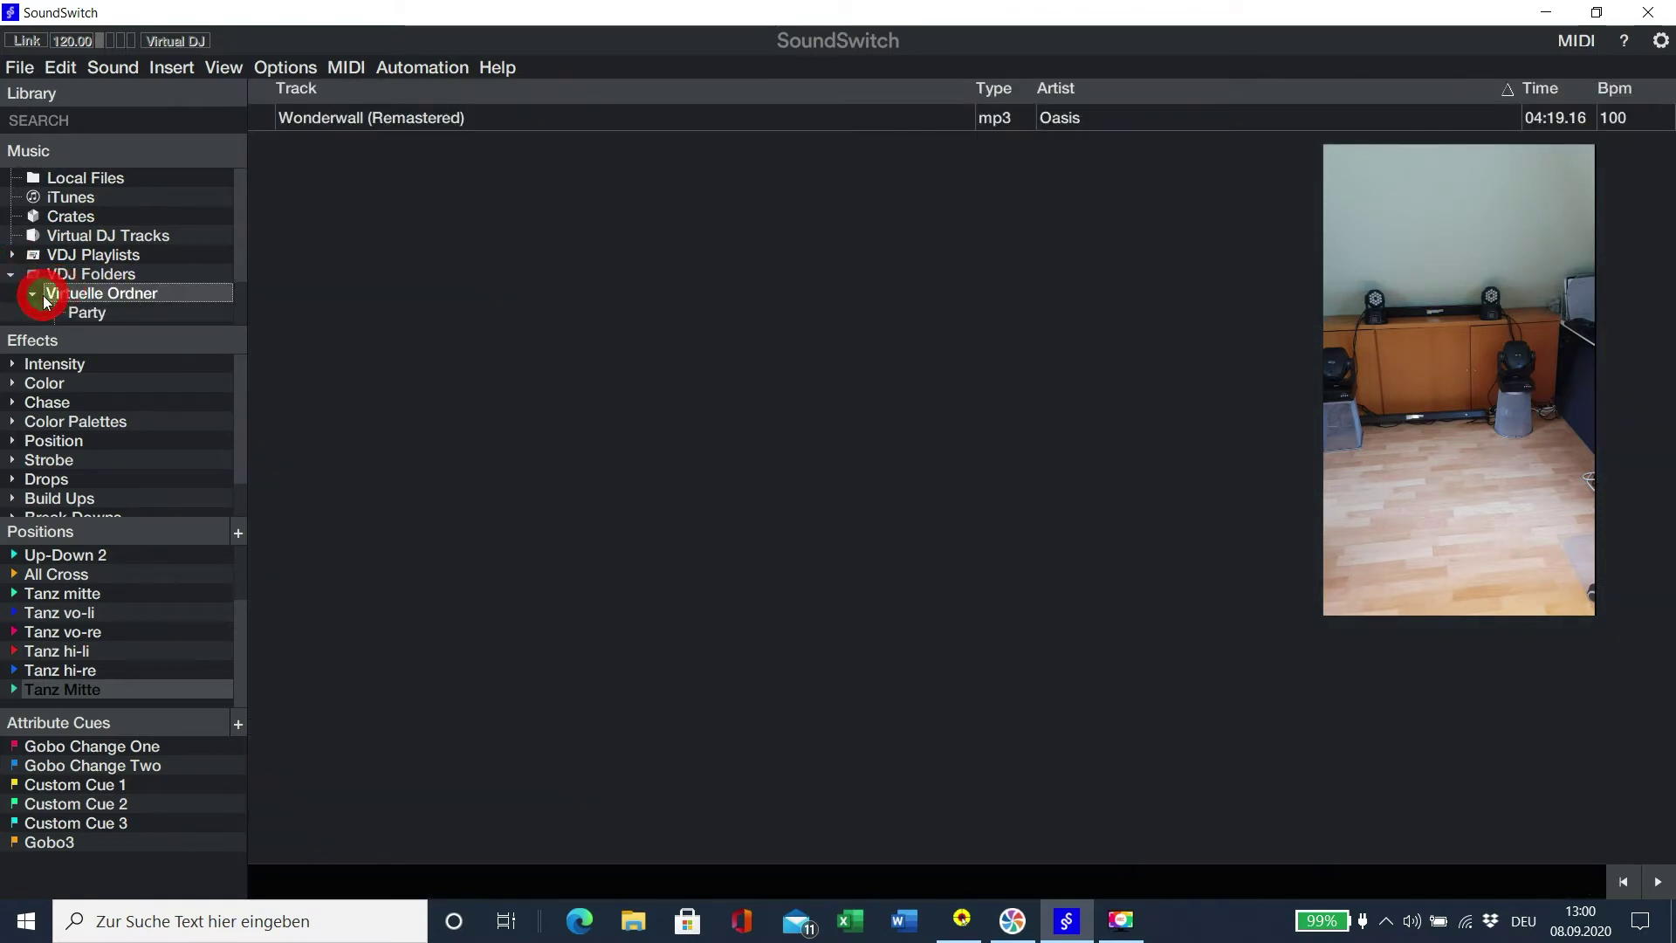
scroll(136, 318, down, 1)
click(122, 312)
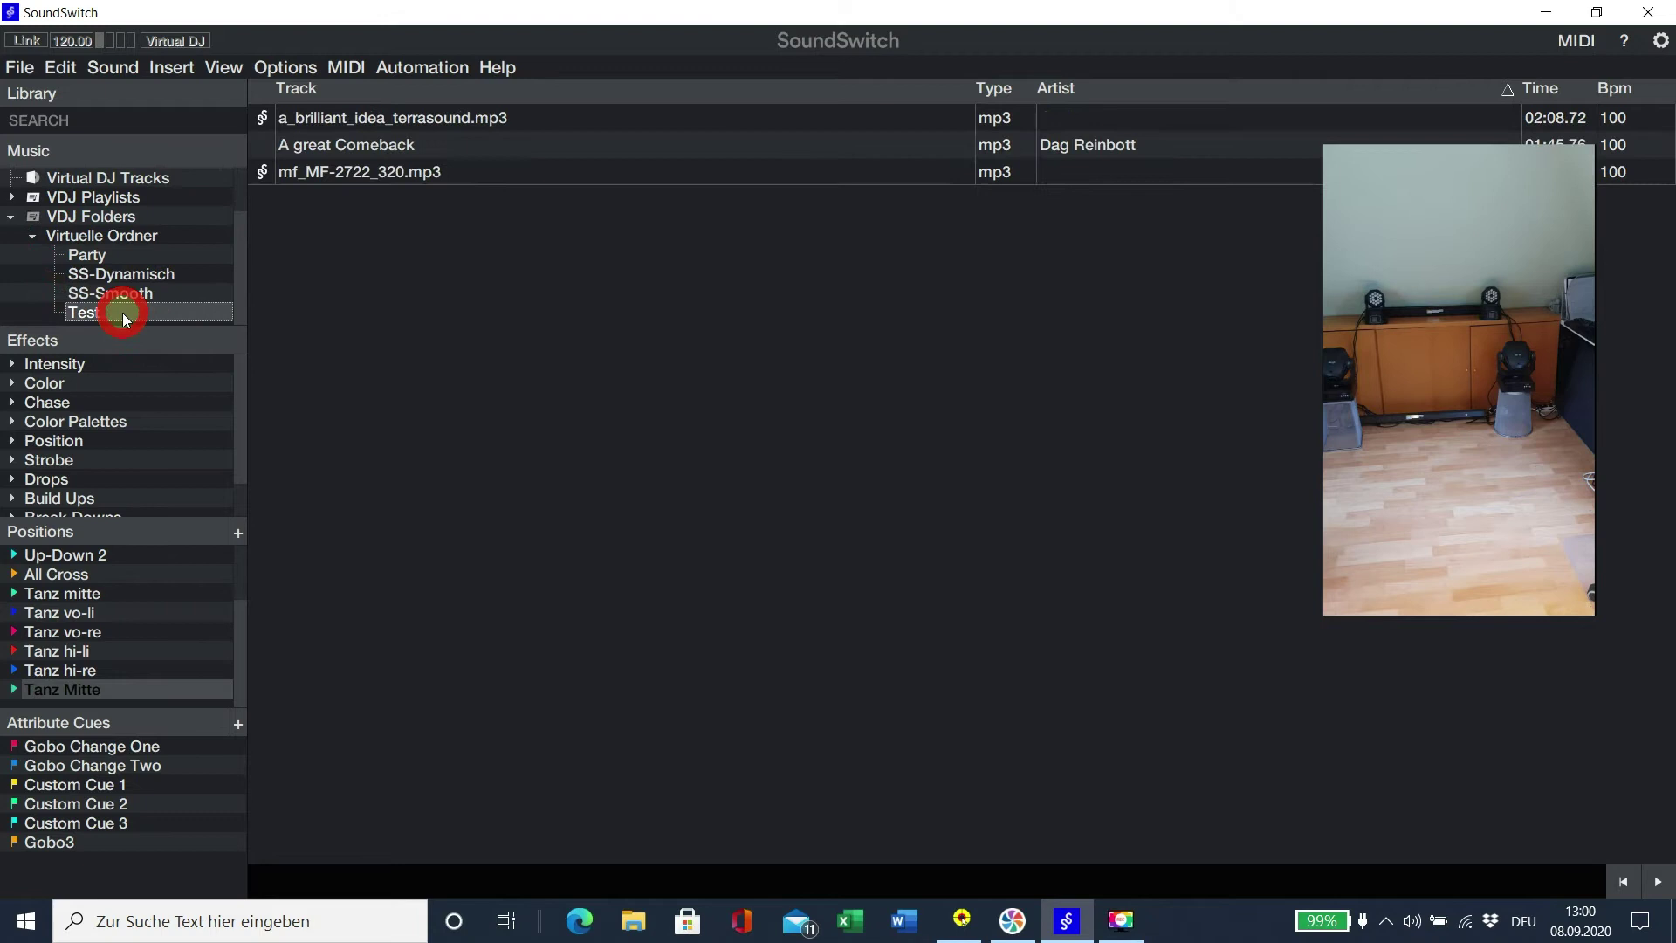
double_click(363, 152)
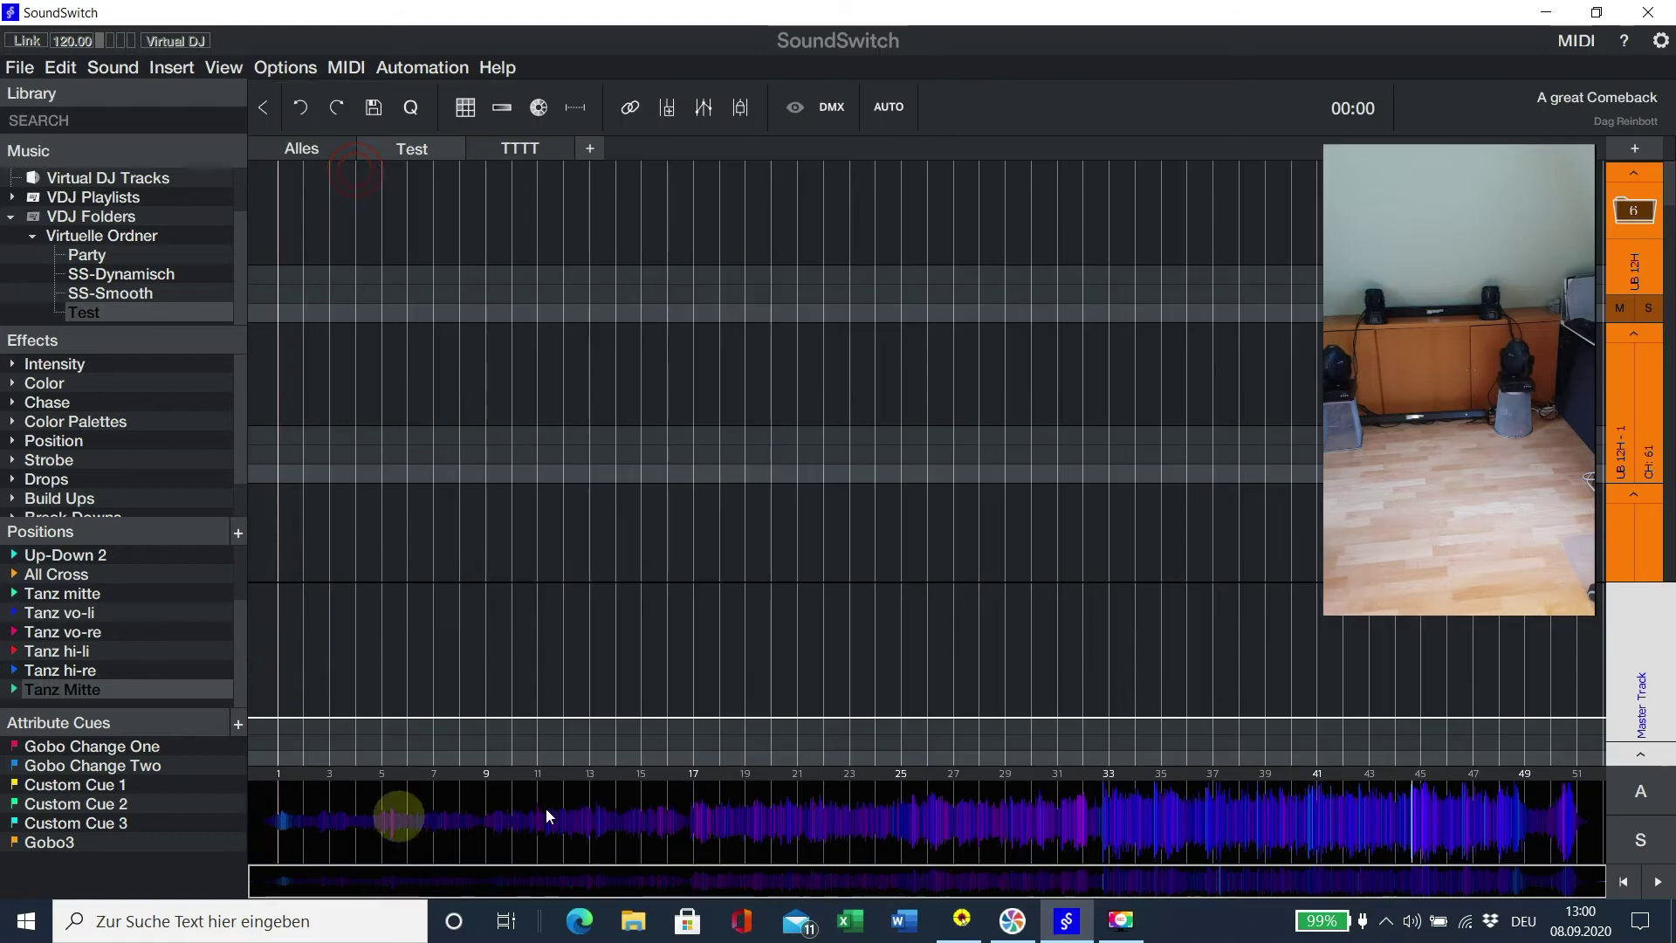
Open the 16-bar autoloop Red from Bank 1: Dance for editing.
click(1641, 792)
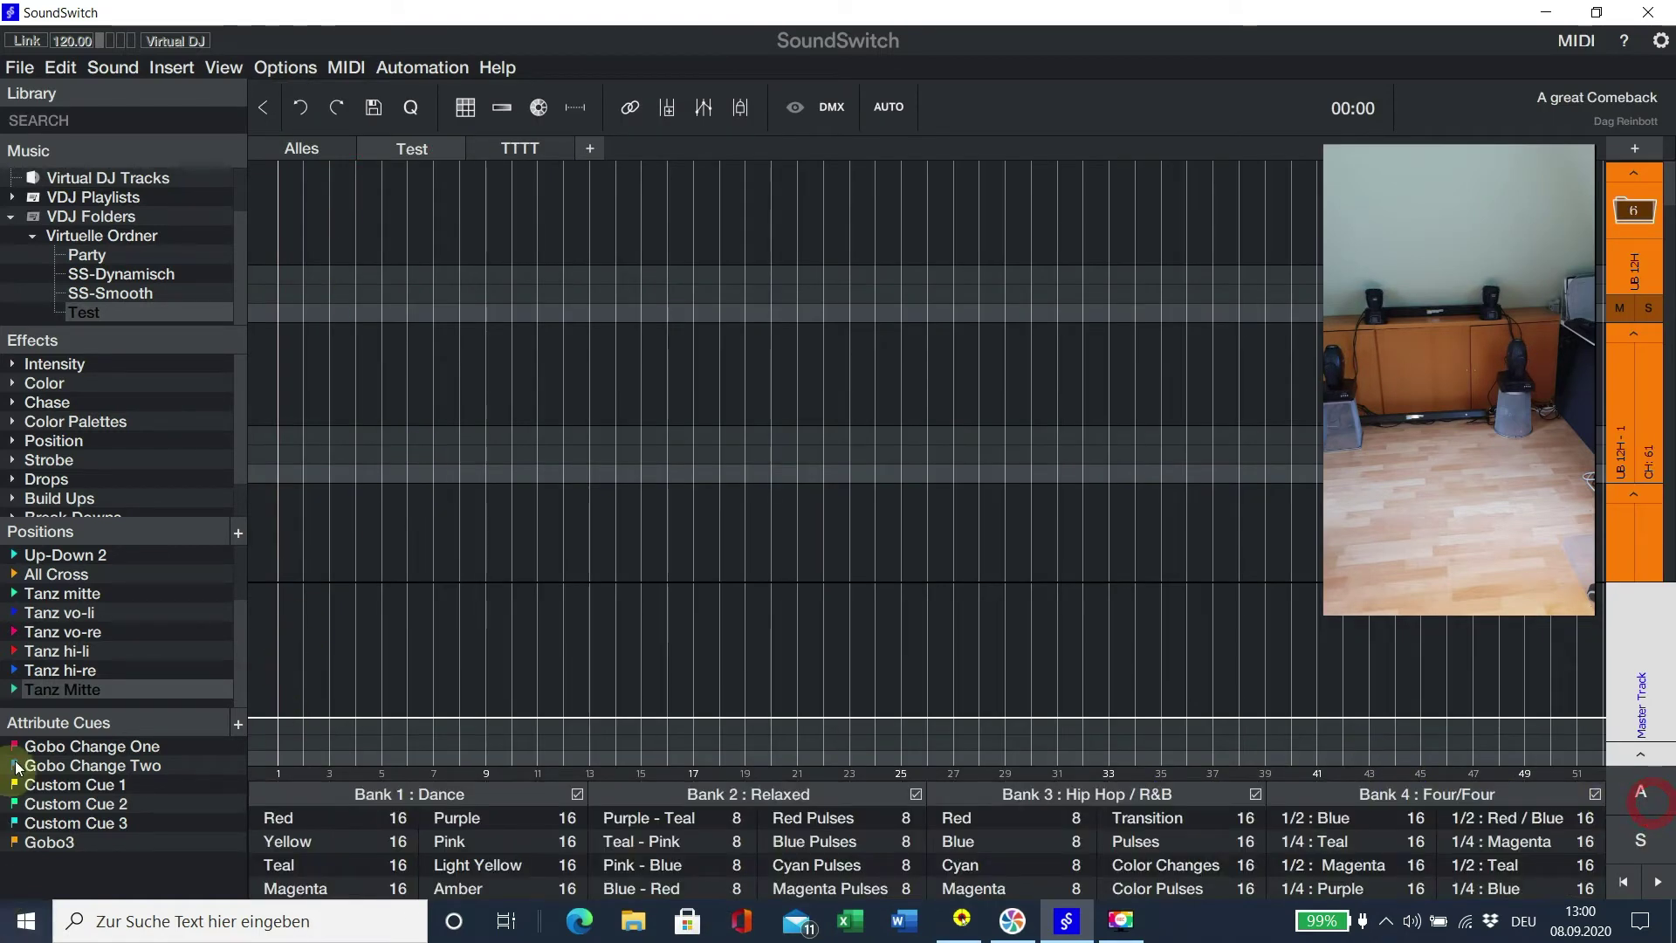
click(299, 823)
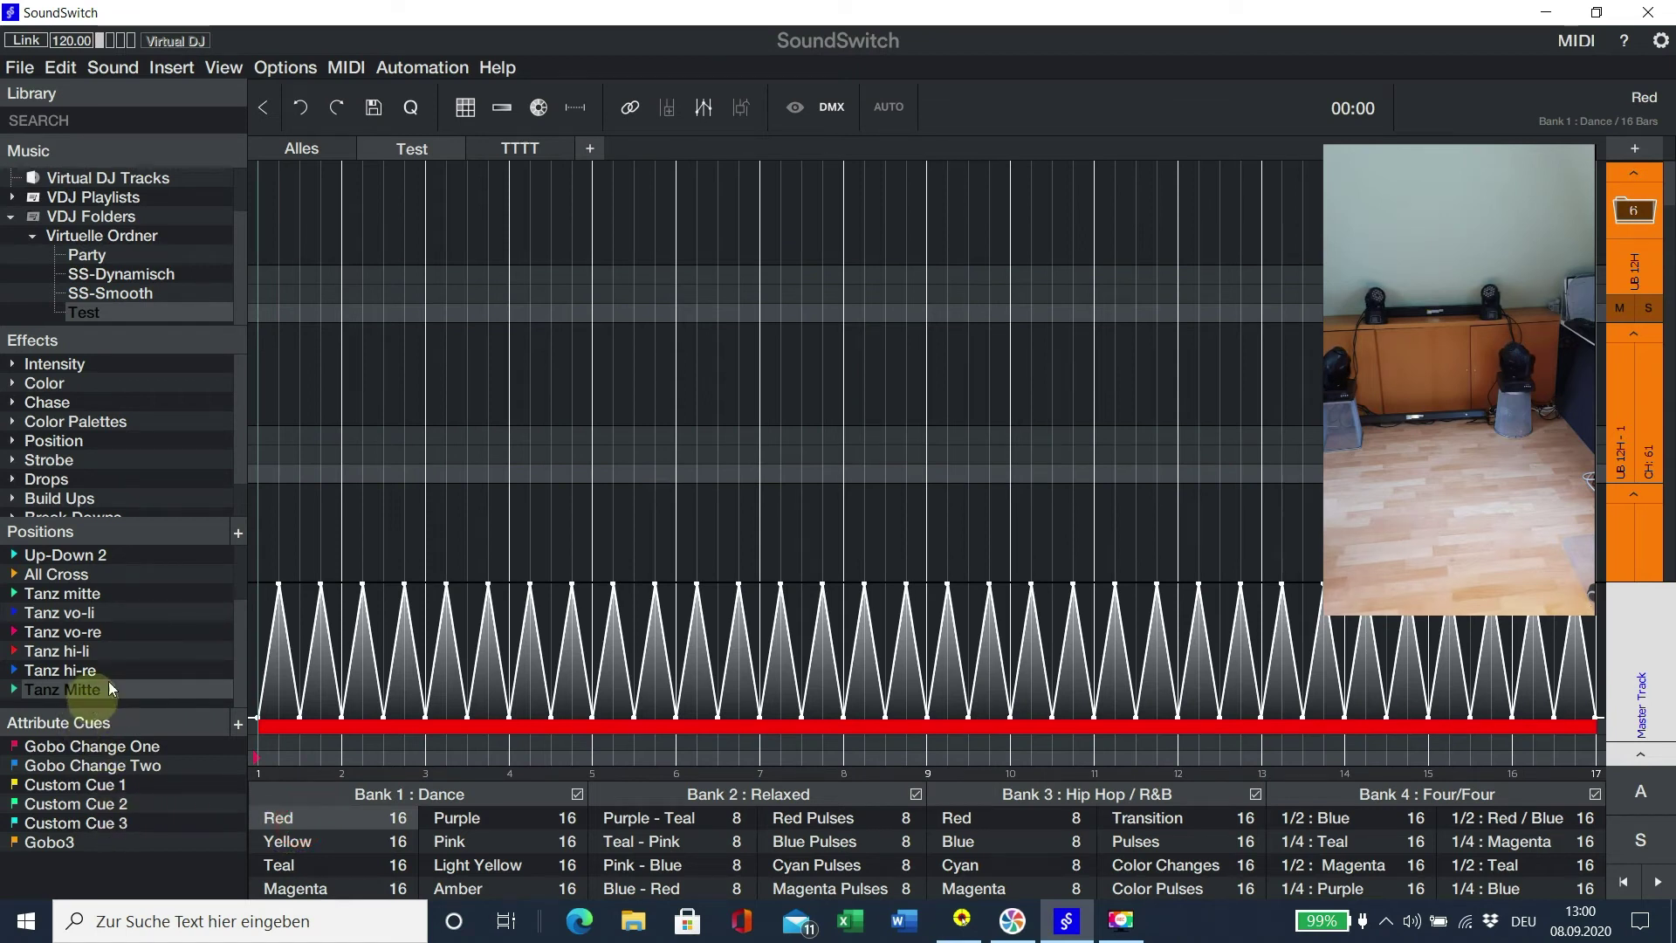
Place the Disco Ball and DJ Booth position cues at the start of bar 1 and another Disco Ball cue at bar 2 on the Master Track.
drag(239, 679, 243, 594)
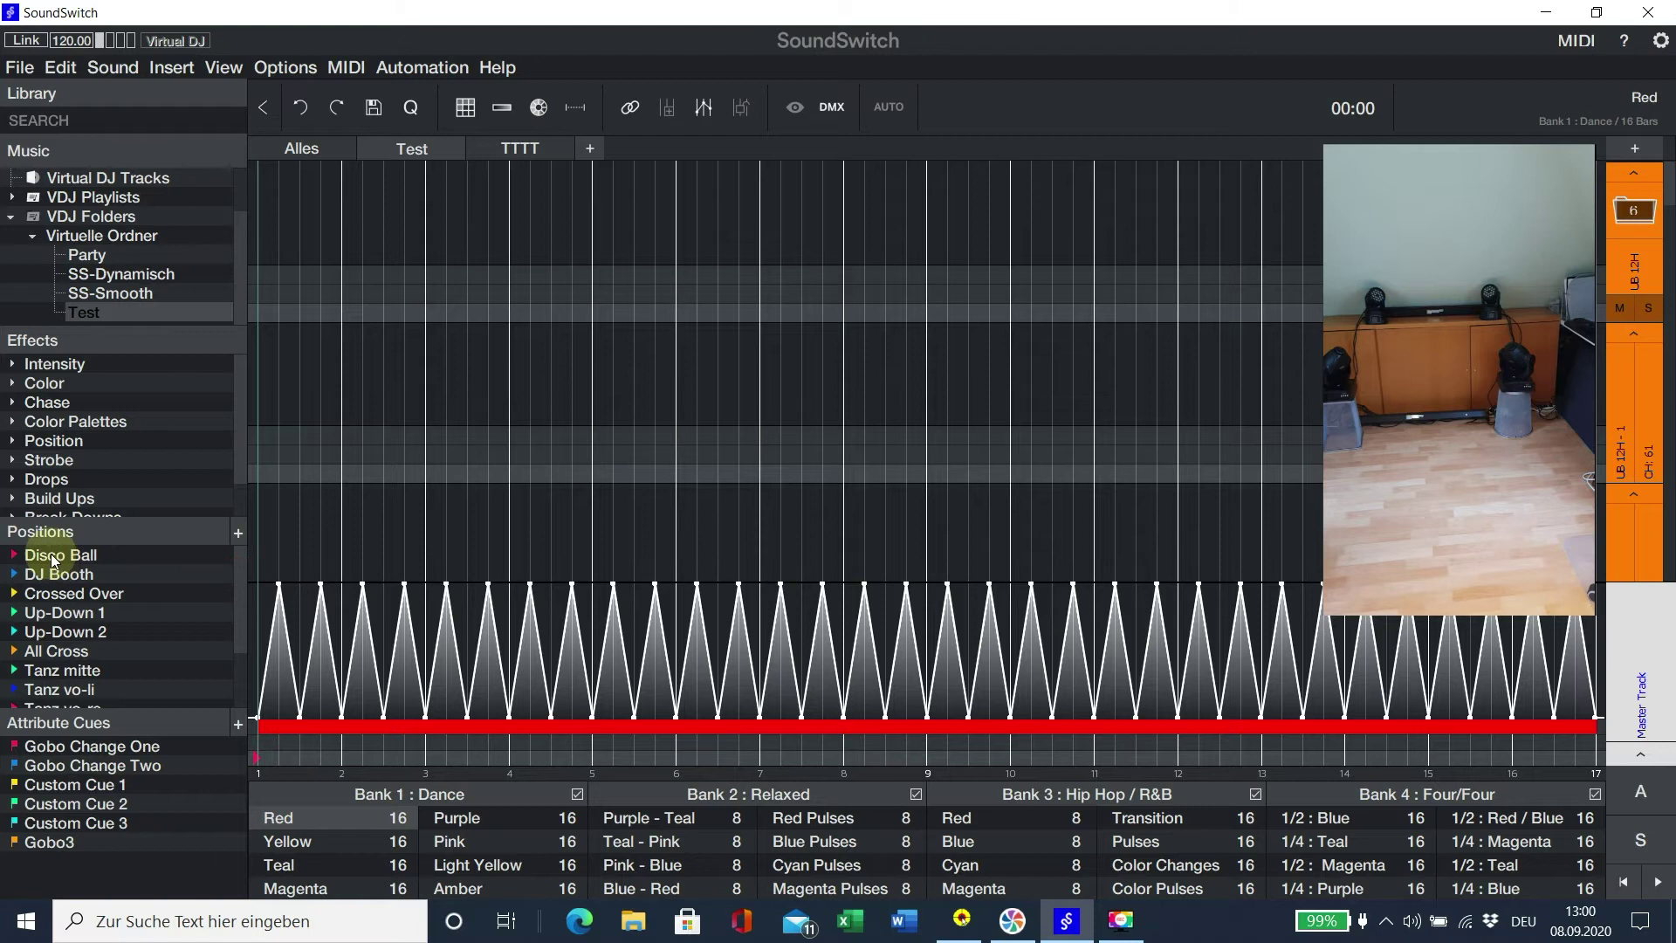
drag(54, 559, 257, 765)
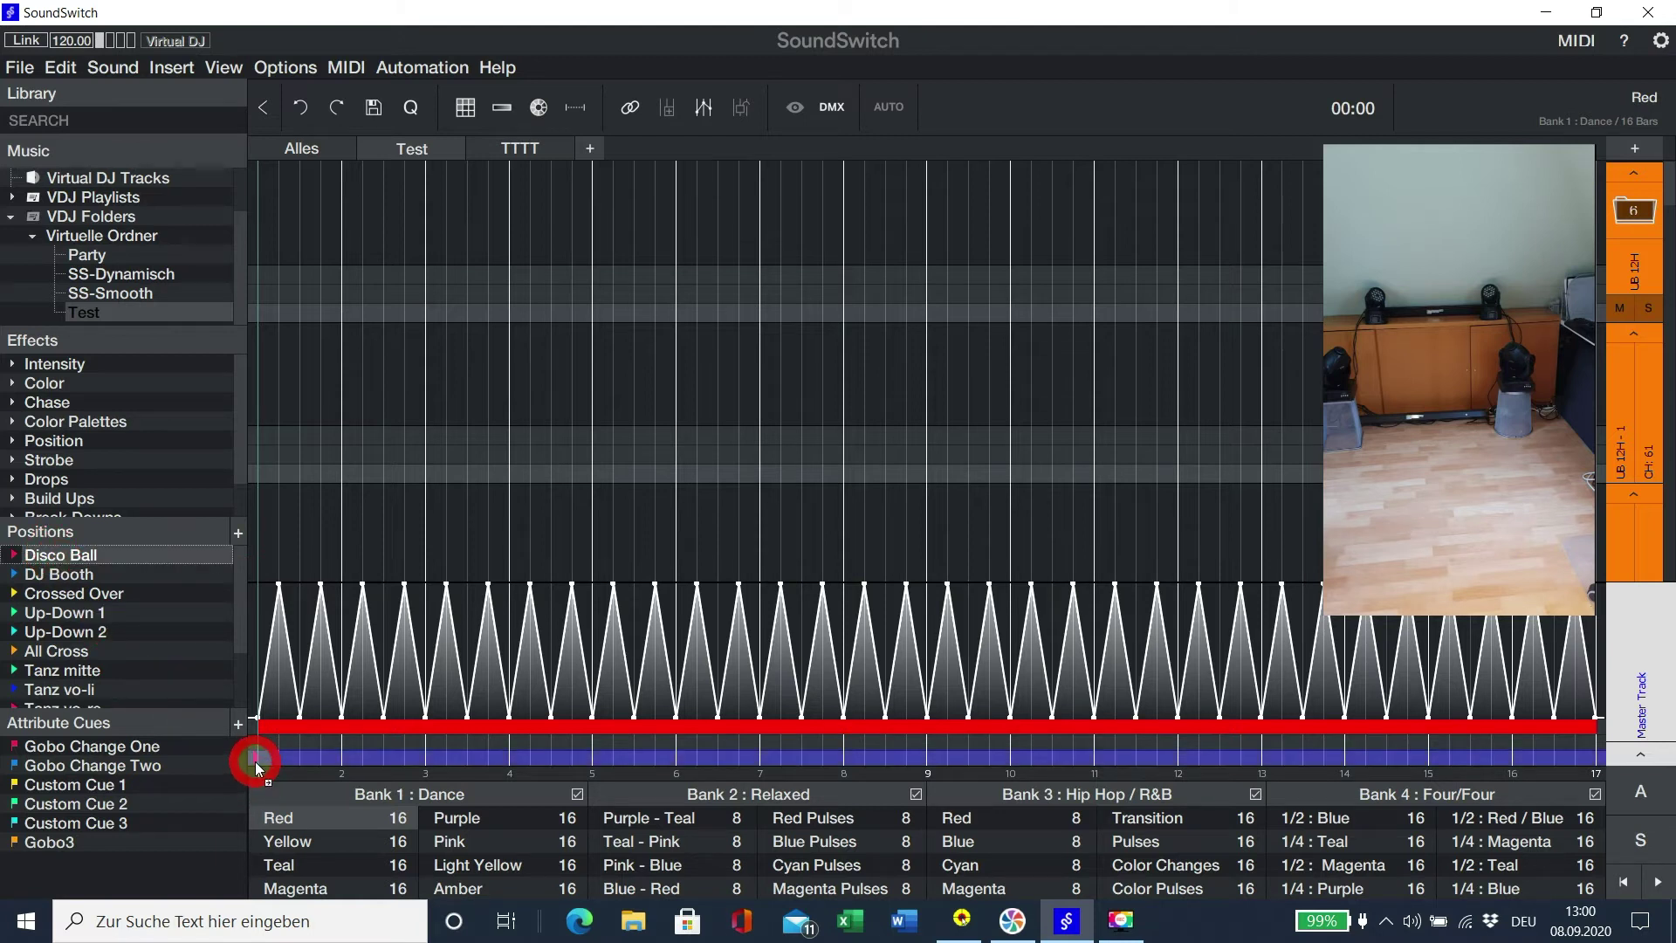
drag(48, 573, 264, 762)
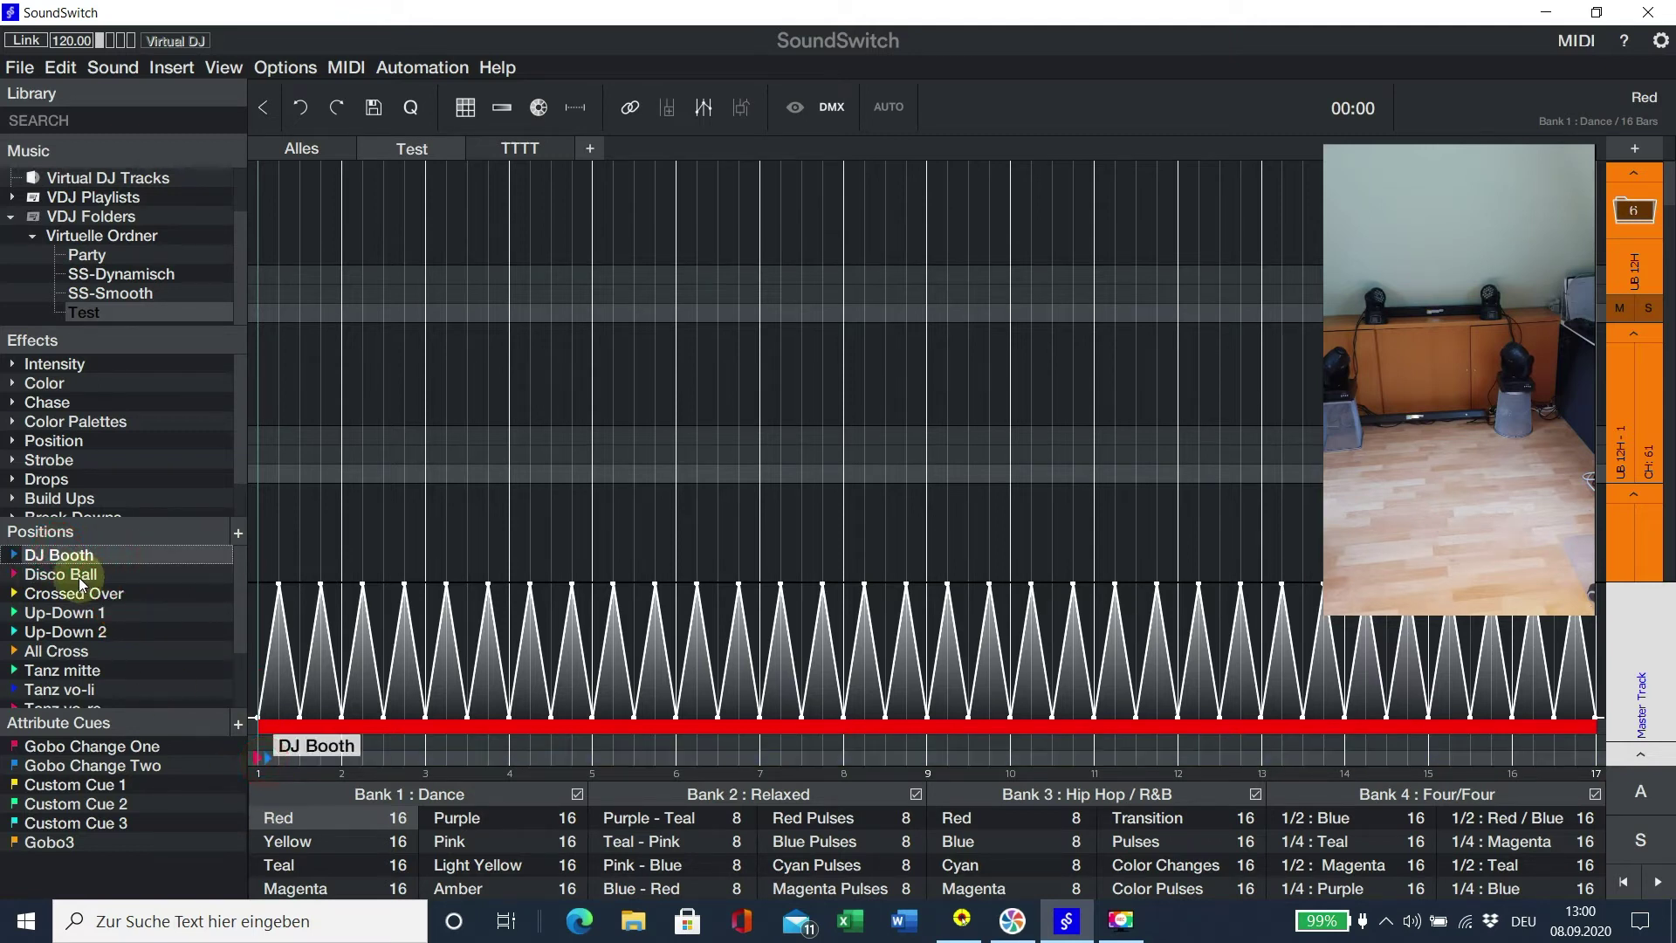
drag(78, 578, 218, 660)
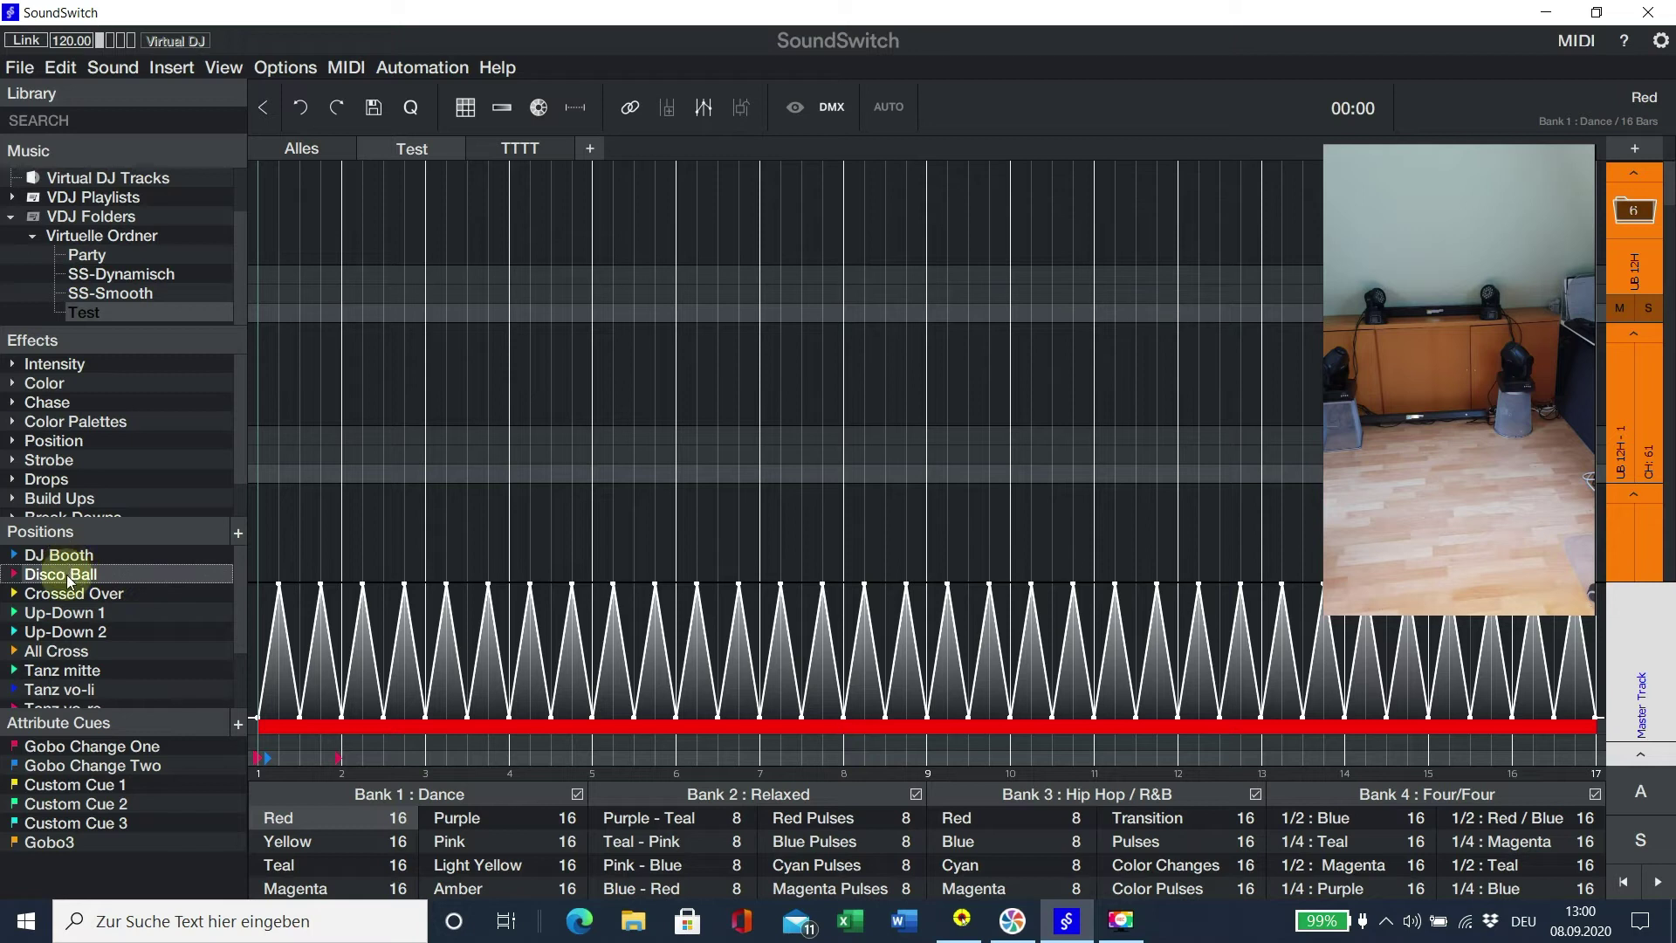
Add position cues for Disco Ball just before bar 2, Crossed Over just after bar 2, and Tanz mitte just before bar 3.
drag(70, 568, 331, 760)
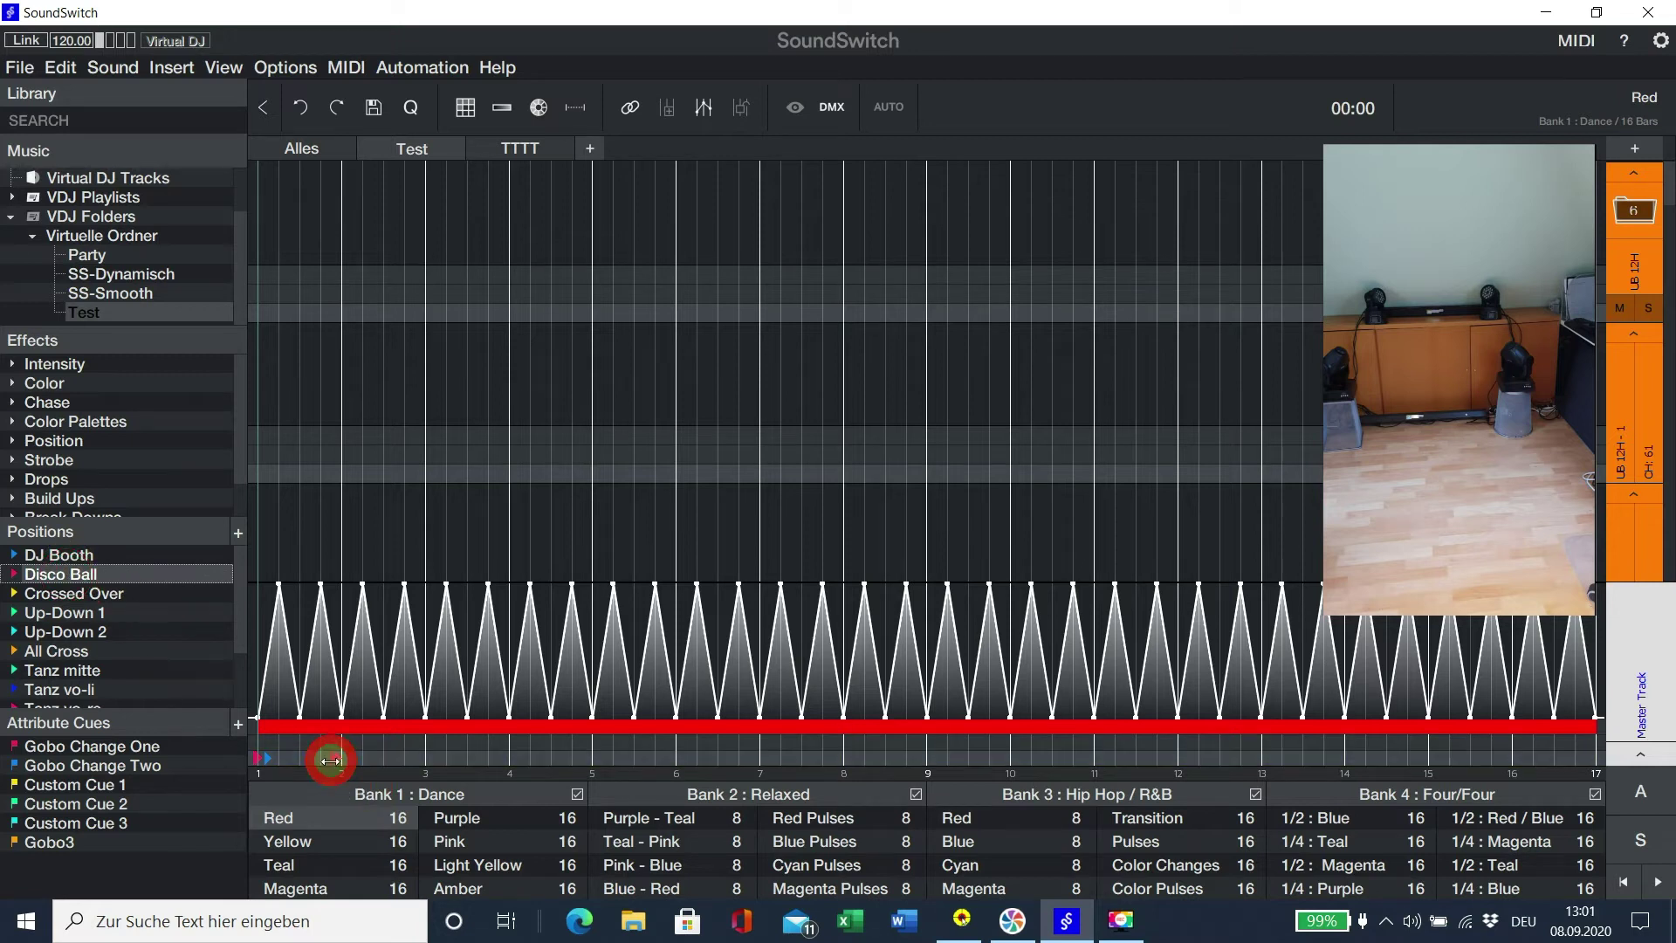
drag(76, 554, 330, 751)
mouse_move(75, 593)
mouse_down()
mouse_move(359, 714)
mouse_move(358, 758)
mouse_up()
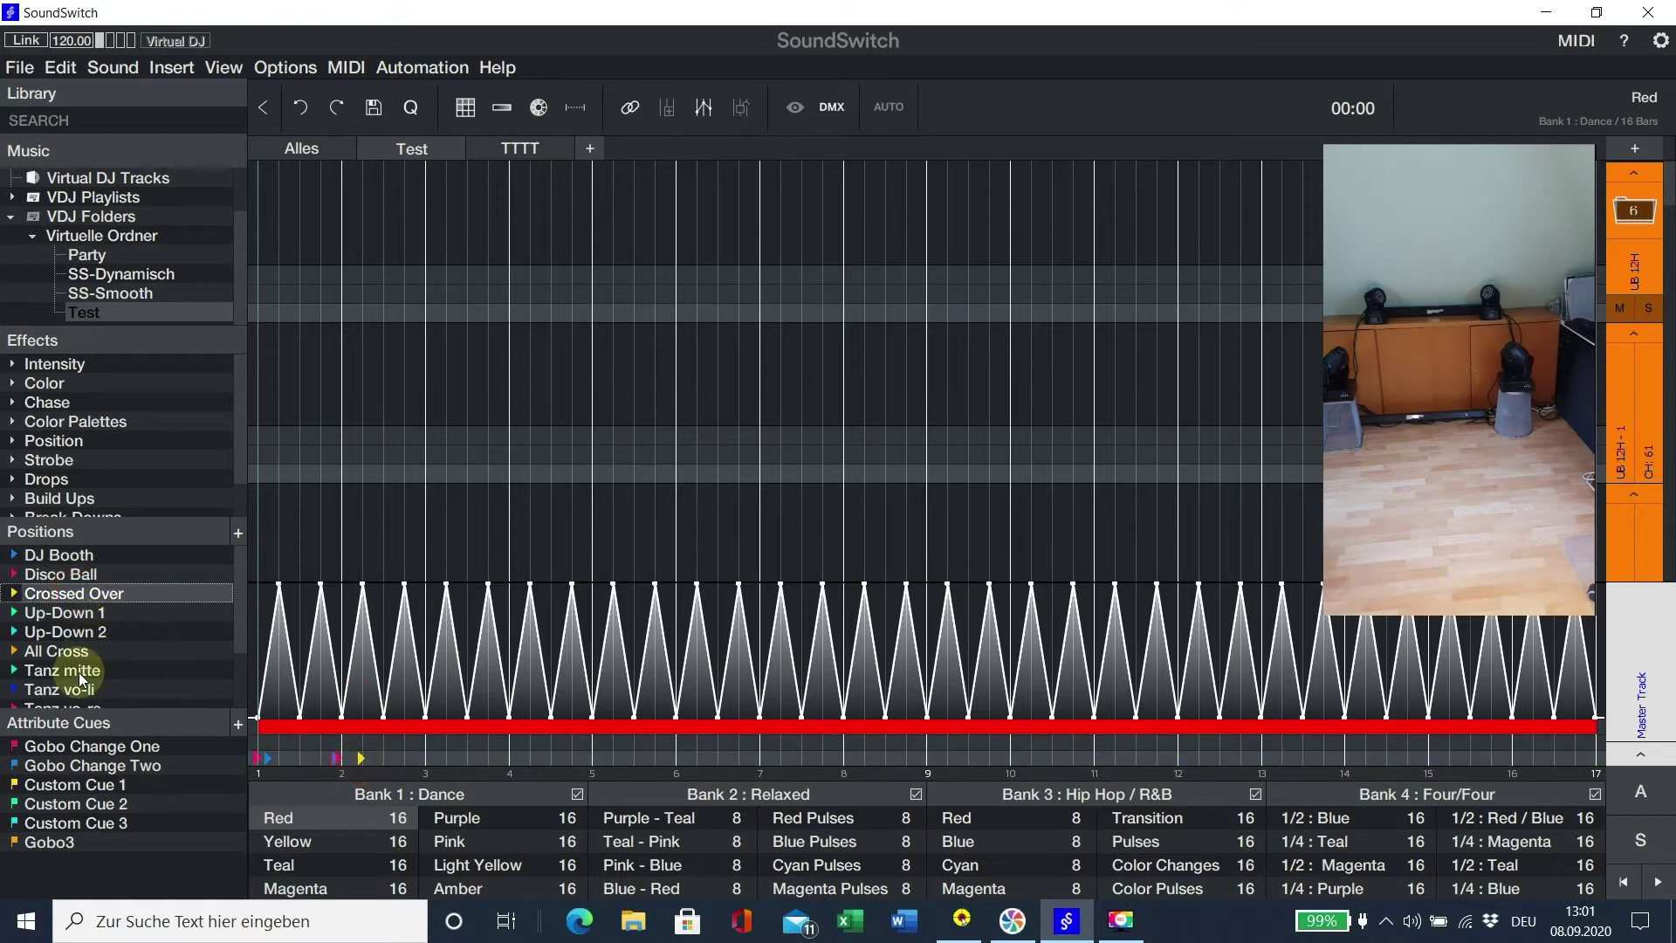
mouse_move(78, 671)
mouse_down()
mouse_move(337, 758)
mouse_move(417, 761)
mouse_up()
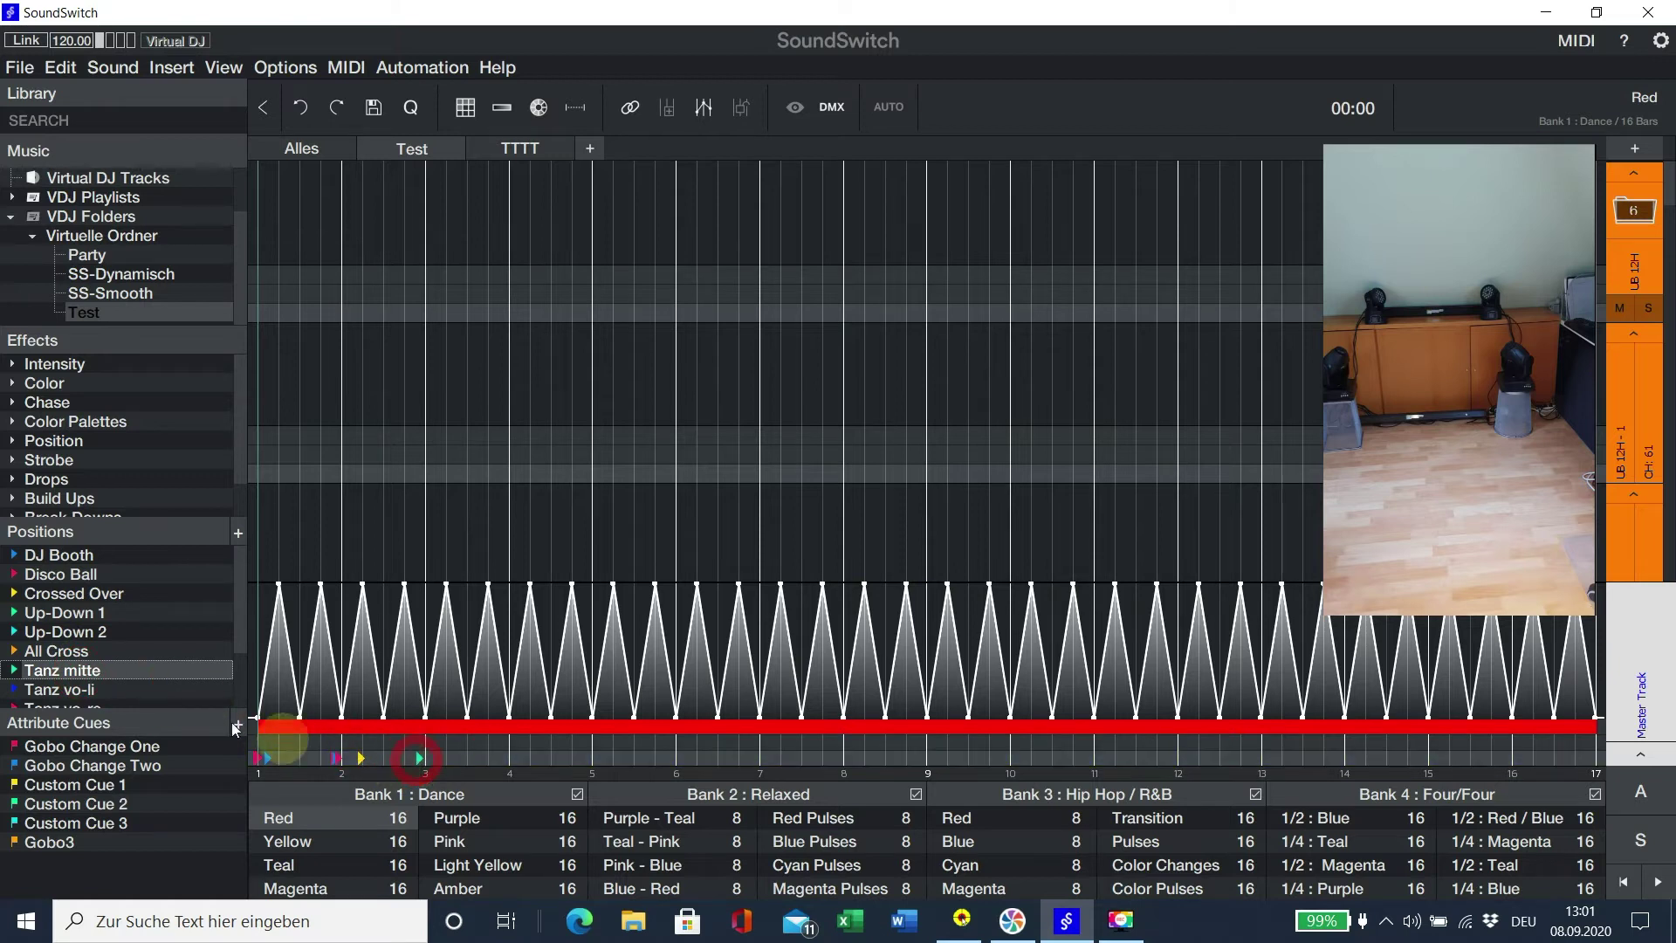
Place two Tanz vo-li position cues within bar 3 and a Tanz vo-re cue just after the start of bar 4.
scroll(148, 692, down, 1)
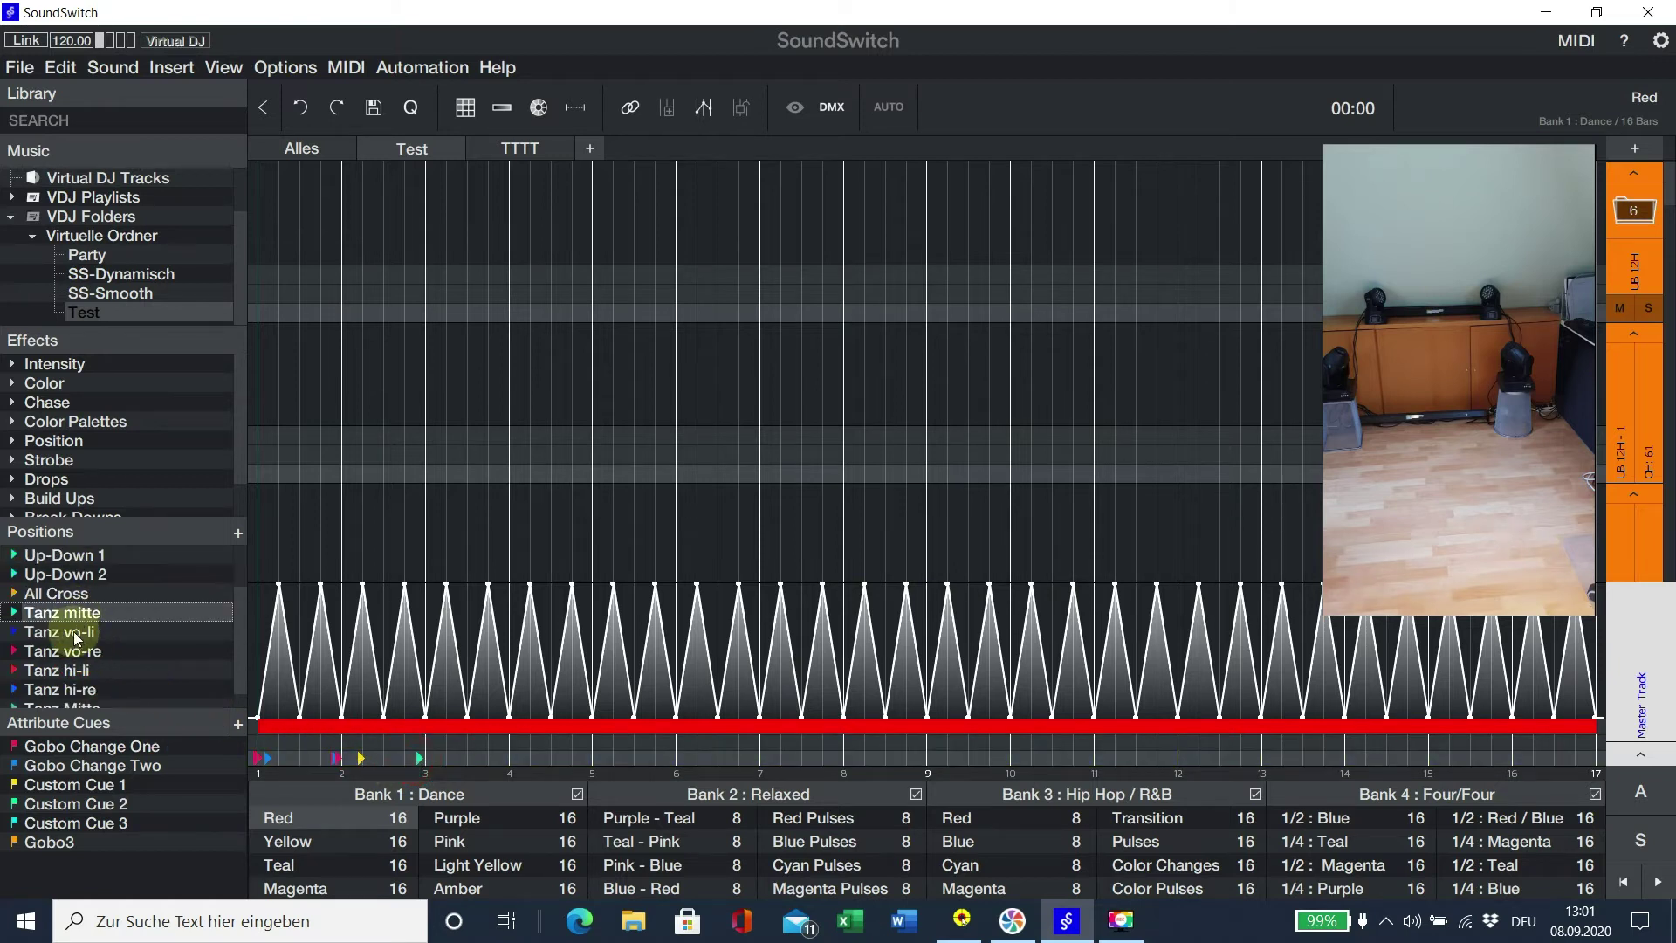
mouse_move(77, 638)
mouse_down()
mouse_move(487, 762)
mouse_move(443, 760)
mouse_up()
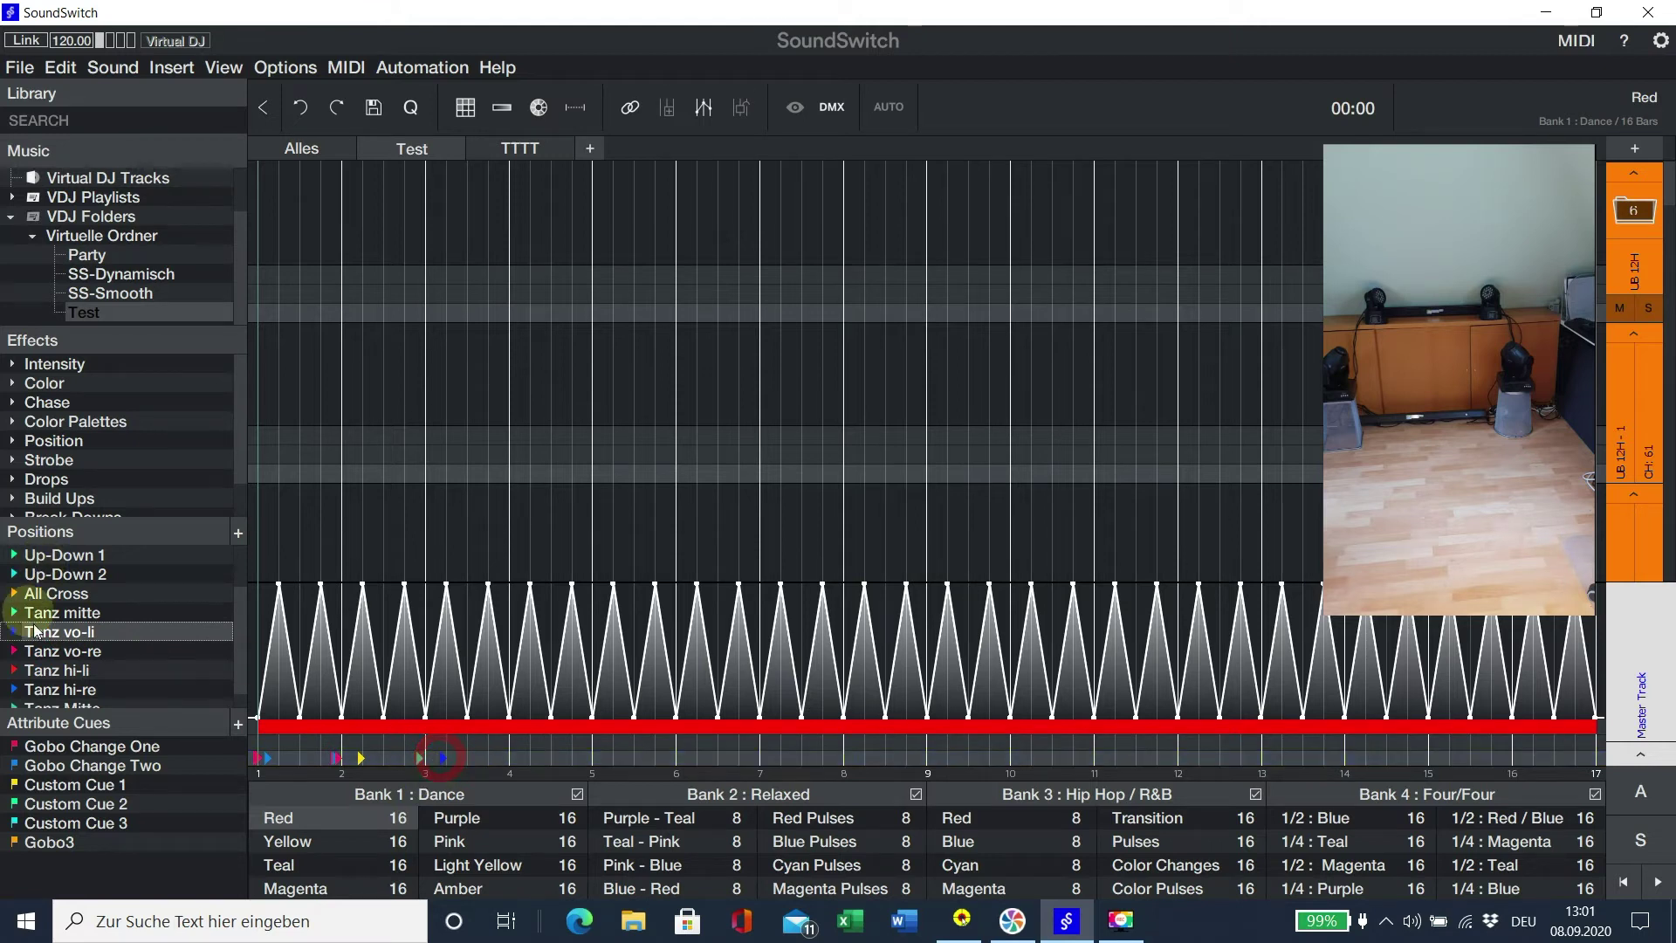
mouse_move(58, 638)
mouse_down()
mouse_move(442, 762)
mouse_move(495, 756)
mouse_move(479, 757)
mouse_up()
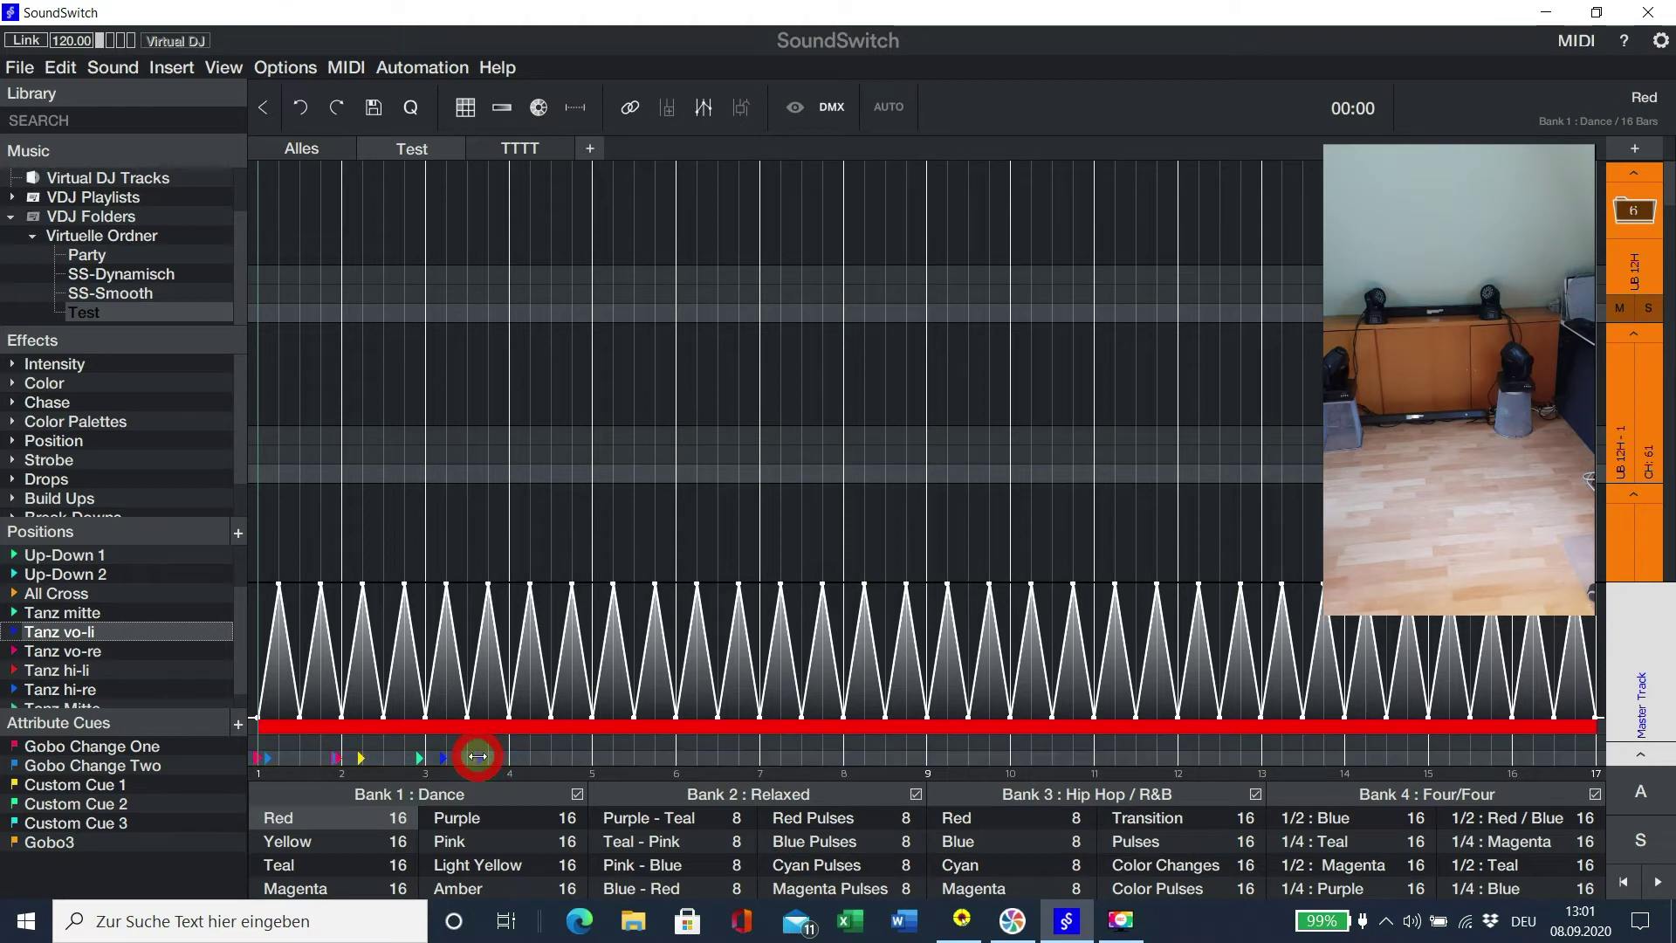
mouse_move(66, 651)
mouse_down()
mouse_move(404, 751)
mouse_move(523, 758)
mouse_up()
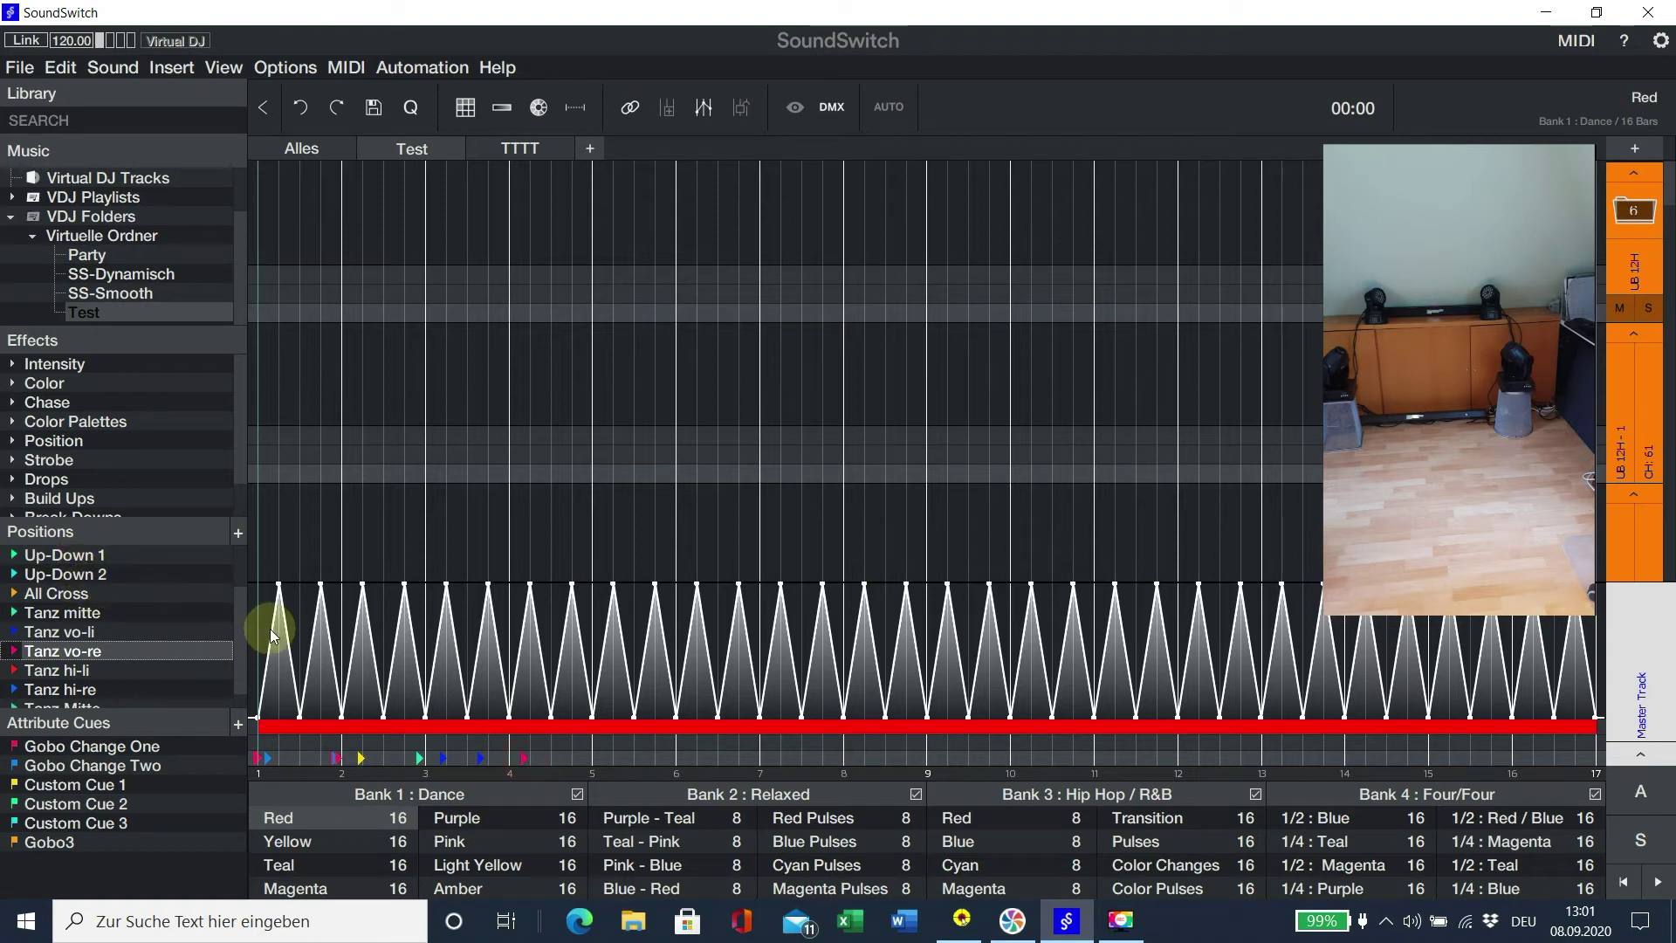
Add Tanz hi-re and Tanz Mitte position cues within bar 4, and Disco Ball and DJ Booth cues within bar 5.
mouse_move(105, 693)
mouse_down()
mouse_move(562, 763)
mouse_move(542, 753)
mouse_up()
drag(234, 668, 232, 699)
drag(109, 699, 566, 760)
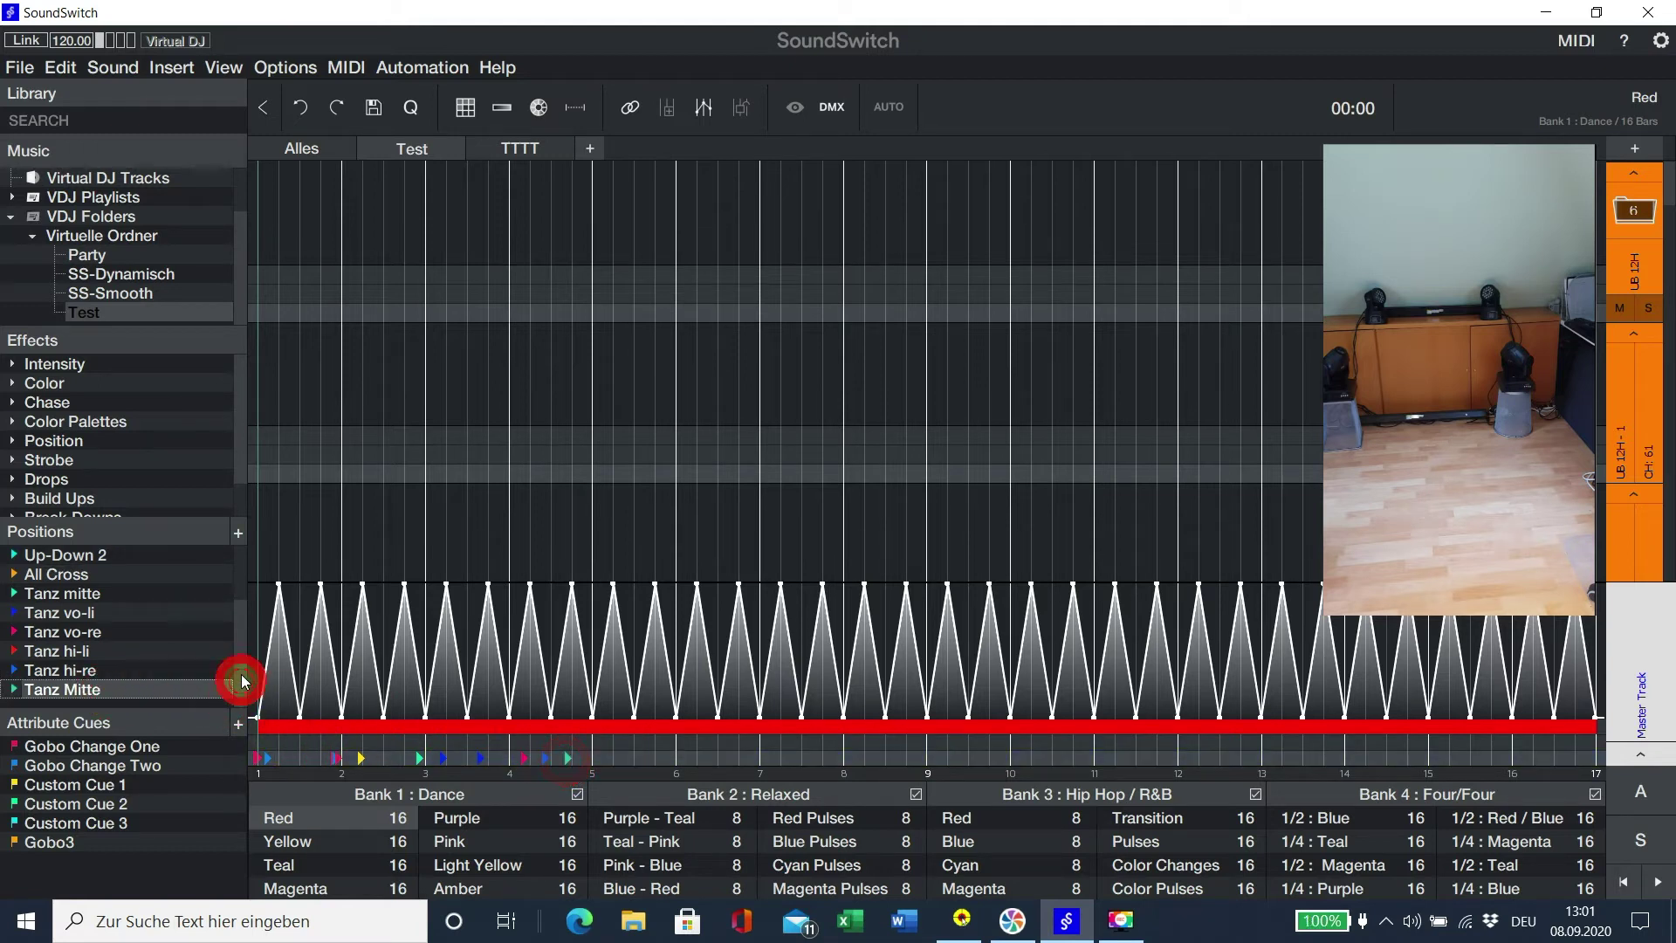
drag(242, 681, 240, 564)
drag(92, 574, 603, 759)
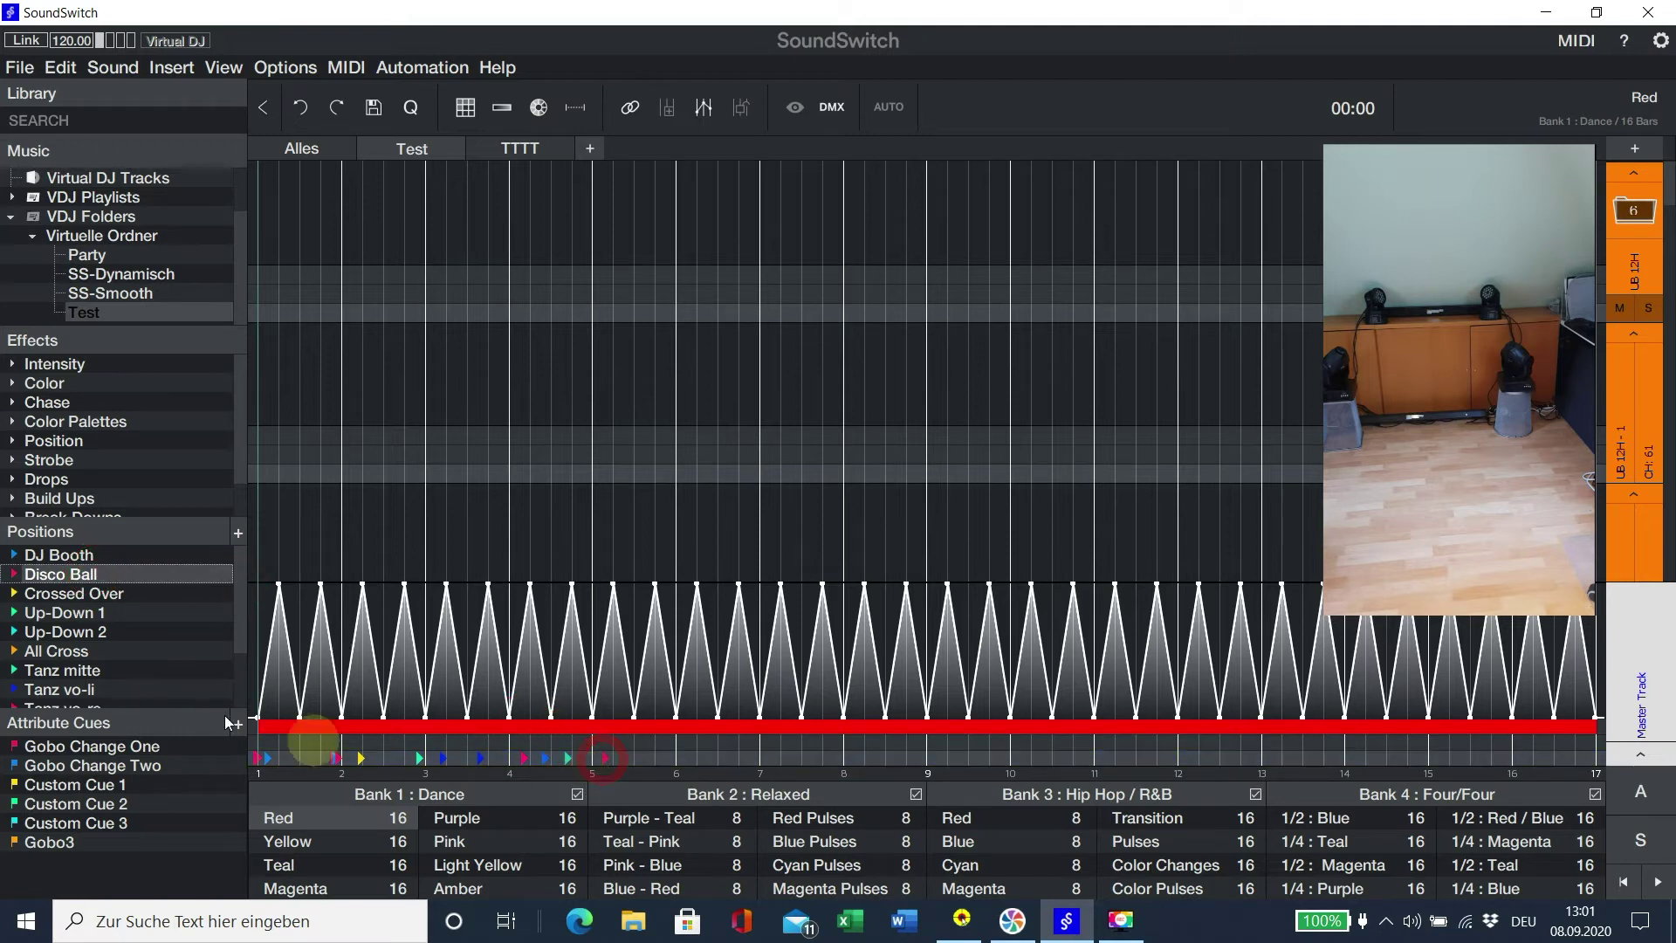
mouse_move(96, 558)
mouse_down()
mouse_move(709, 789)
mouse_move(622, 760)
mouse_up()
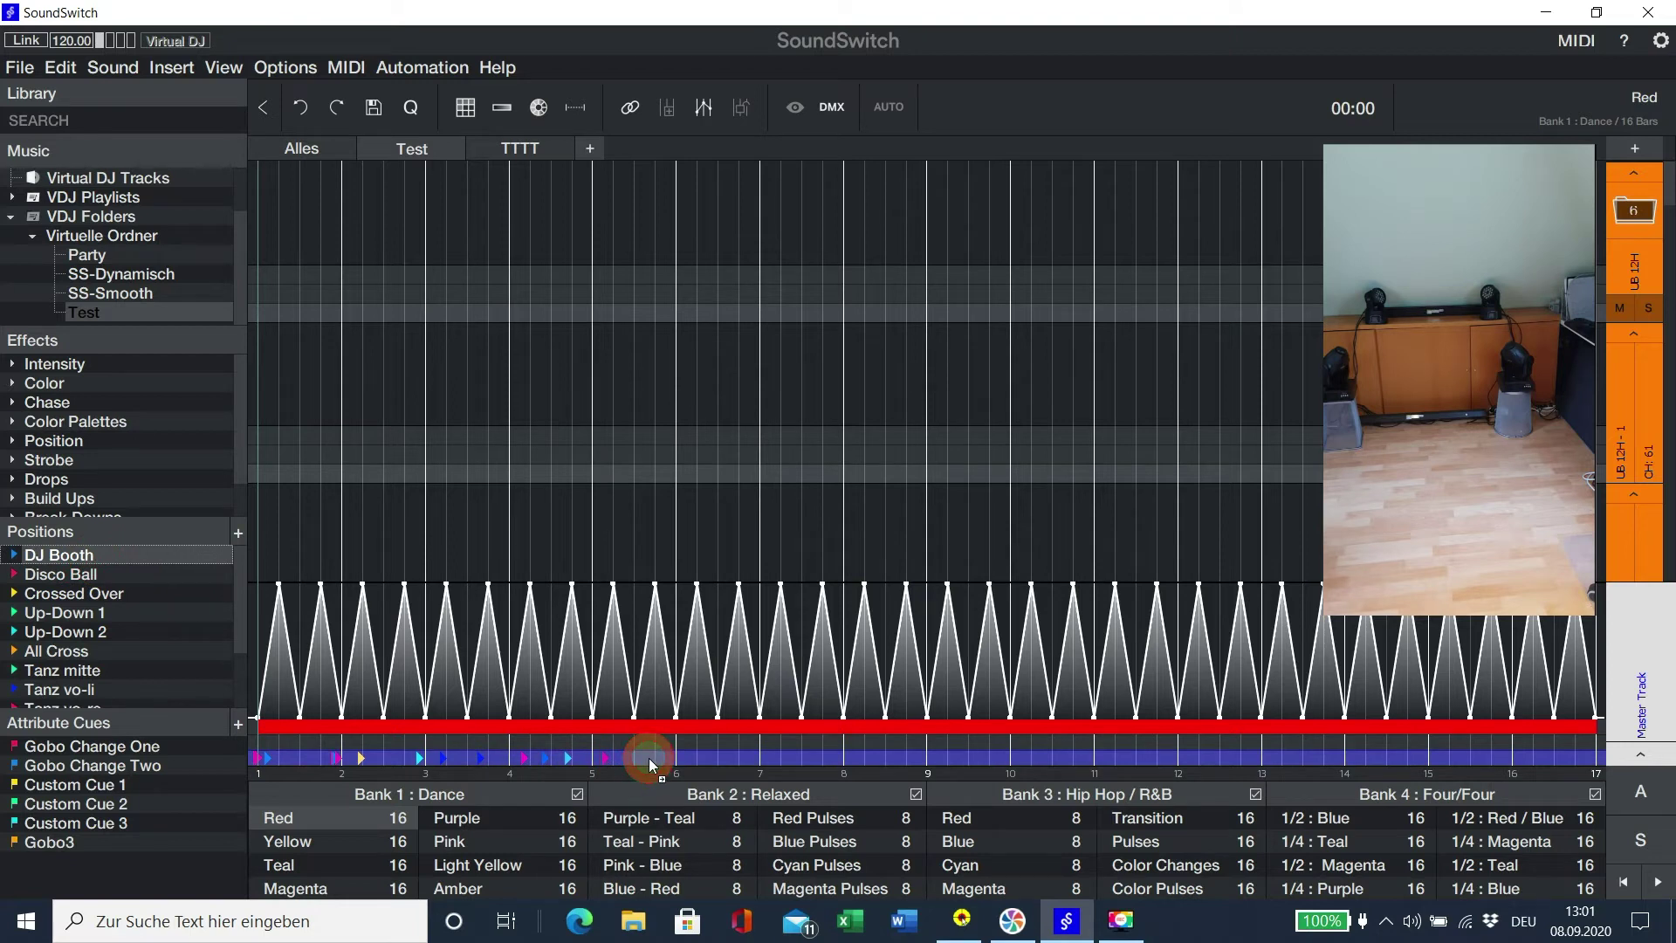
drag(649, 758, 650, 758)
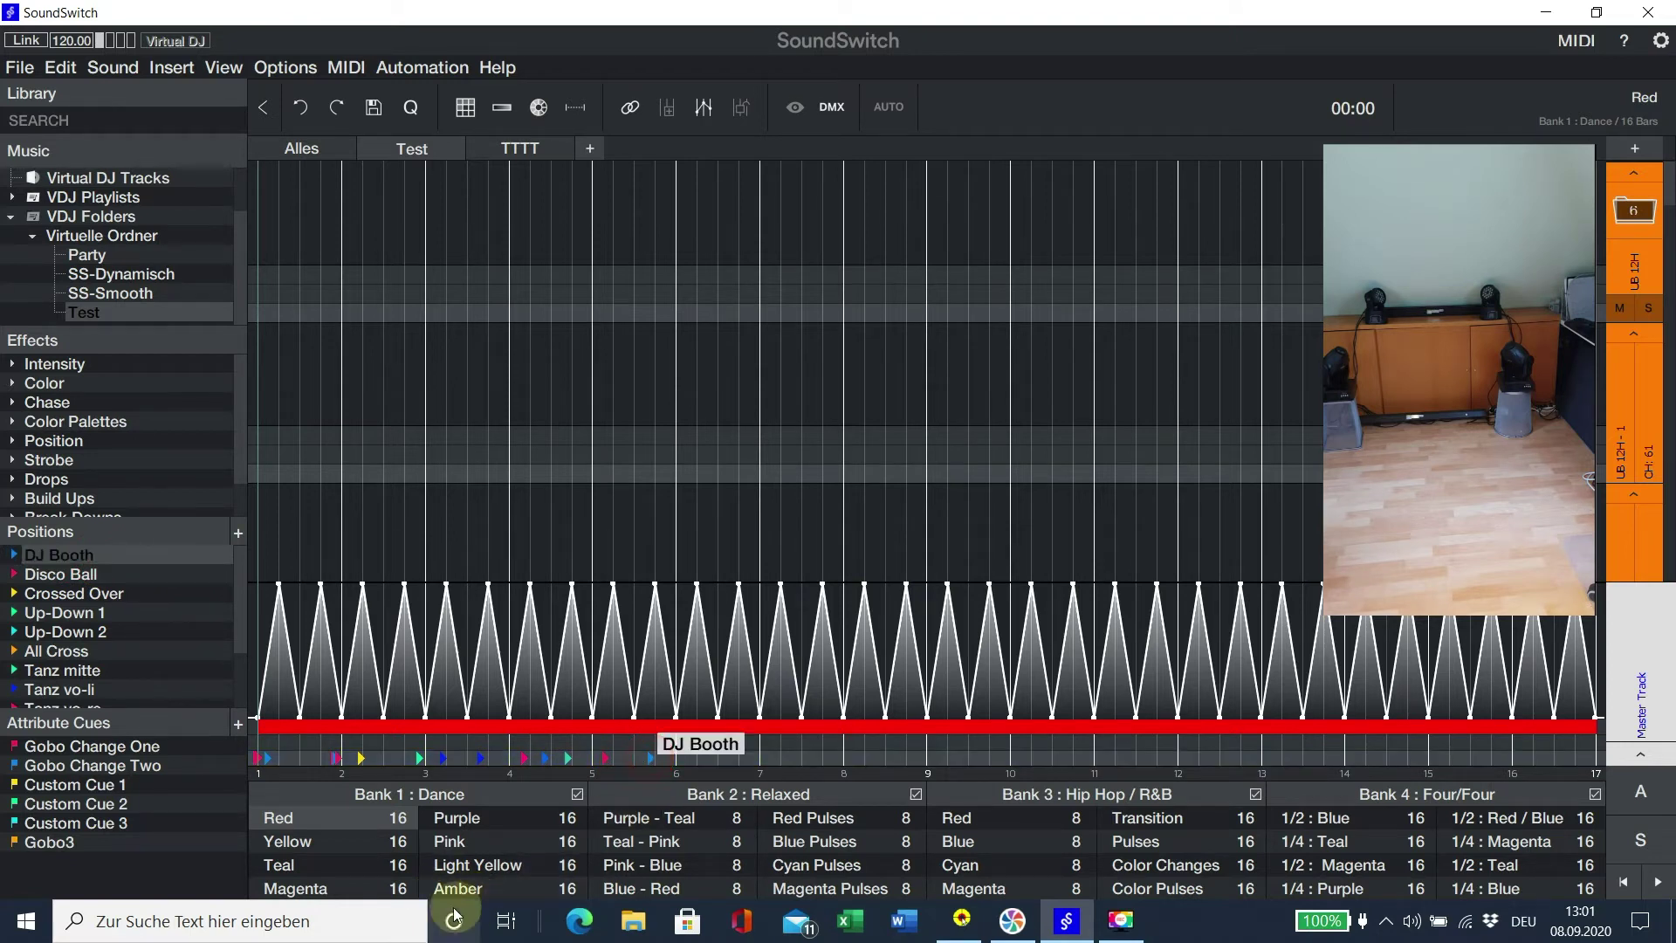
Play back the Red autoloop to watch the moving heads run through the placed position cues.
click(1657, 881)
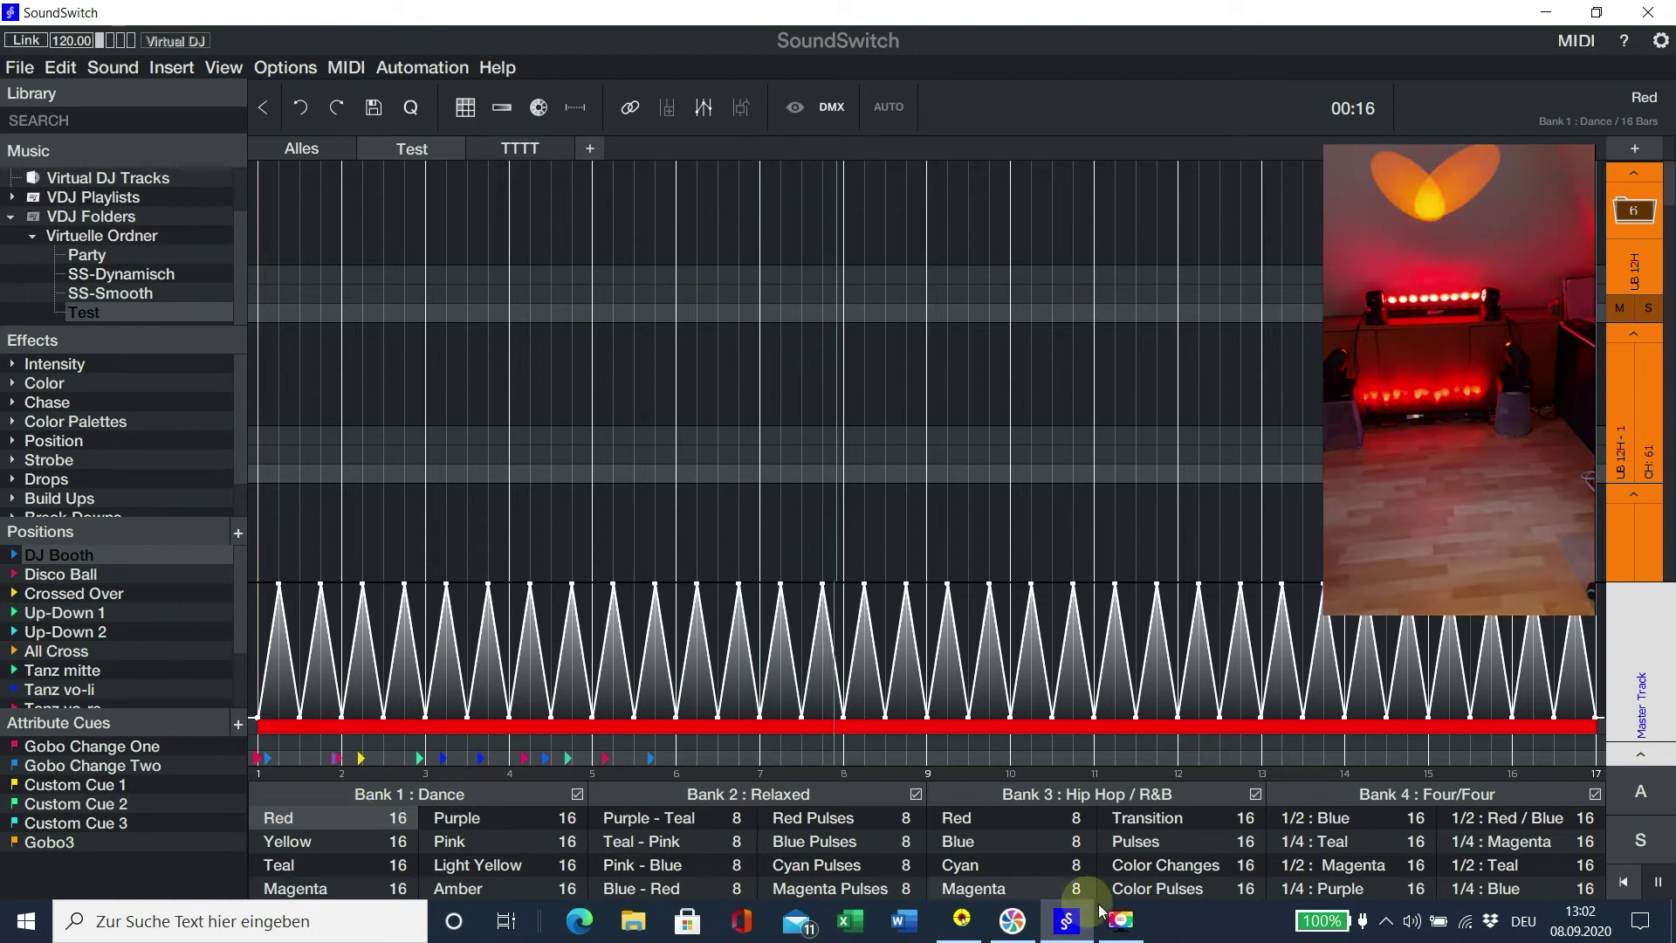
click(1662, 882)
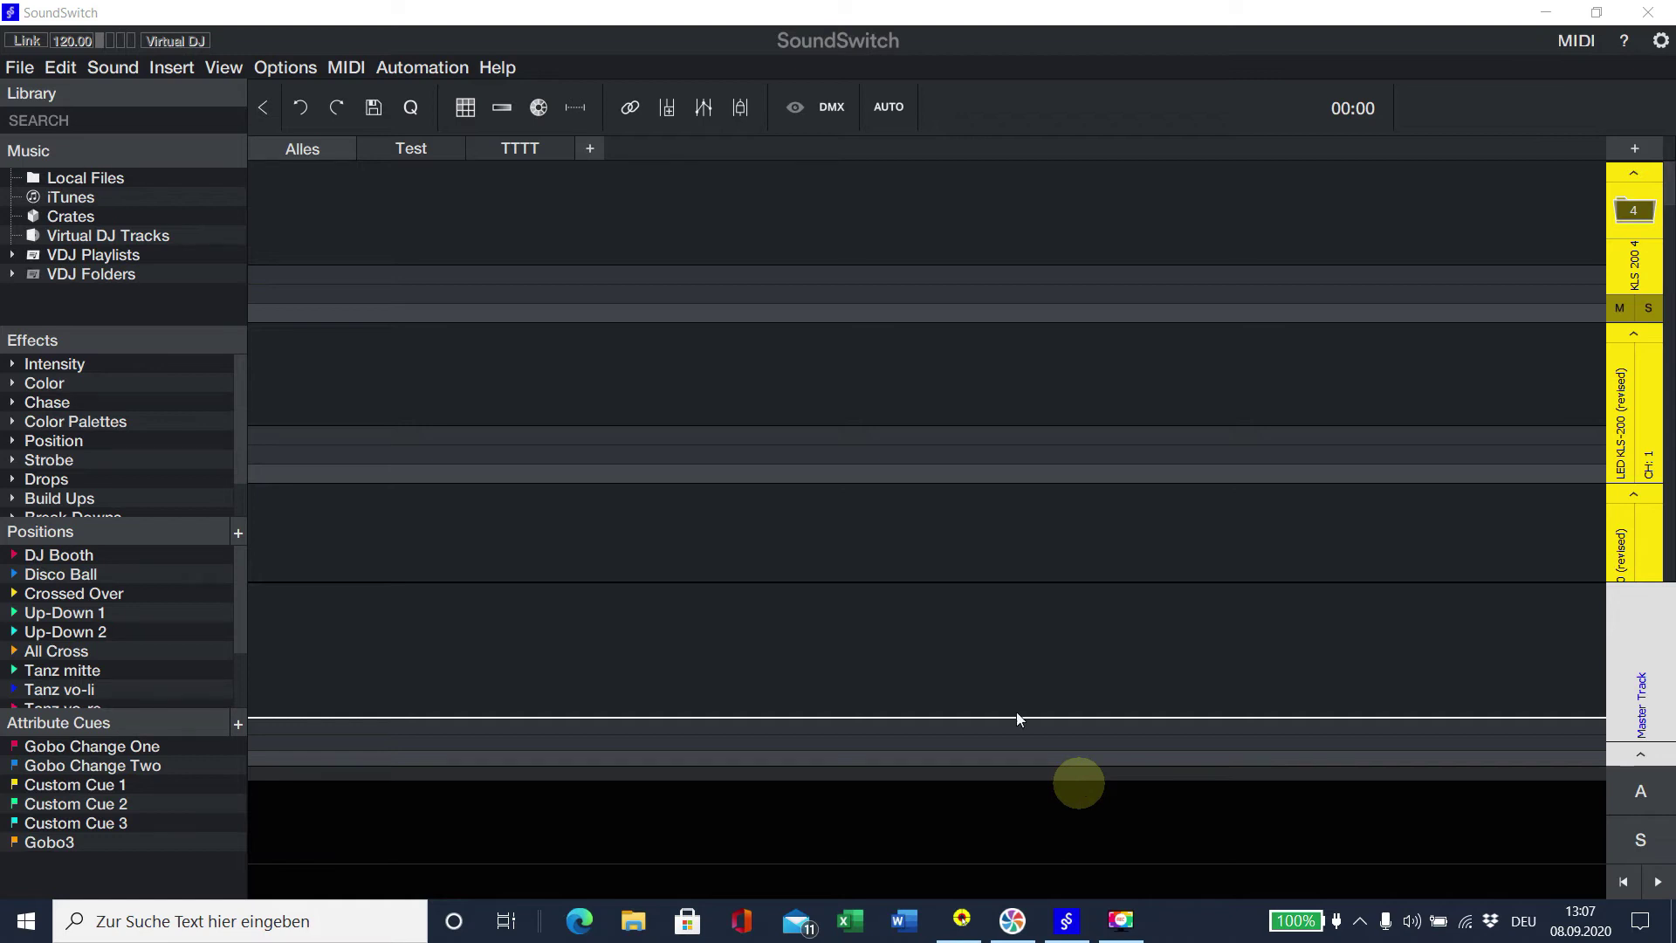
Open the Test folder inside Virtuelle Ordner of the VDJ Folders.
click(11, 273)
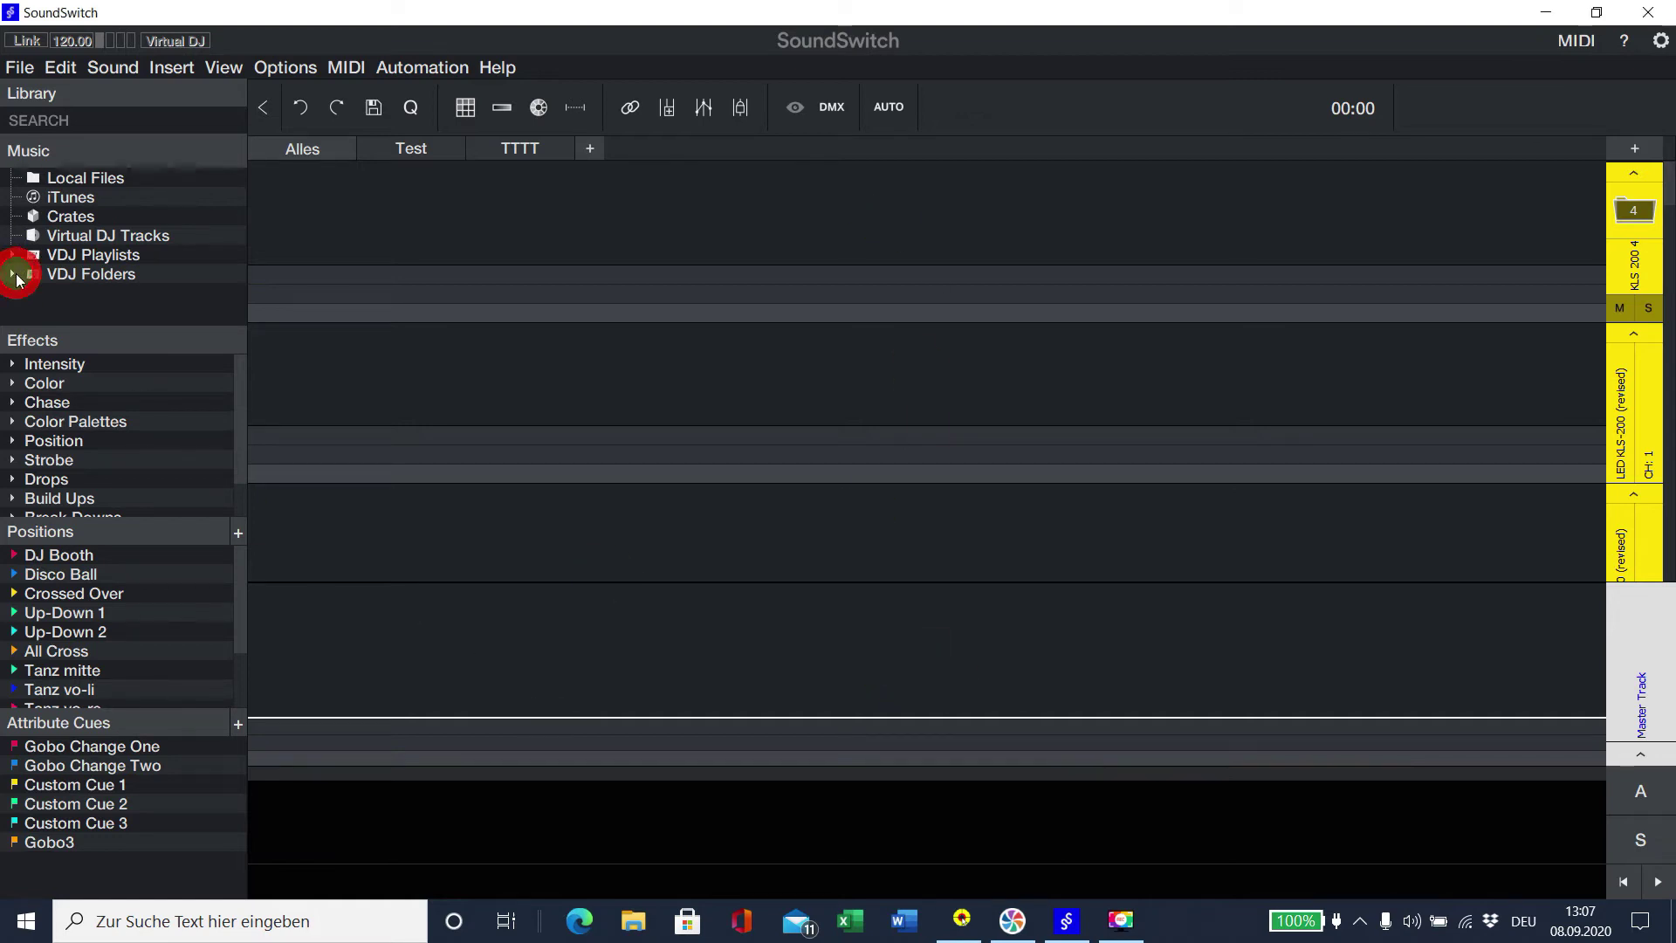
click(52, 294)
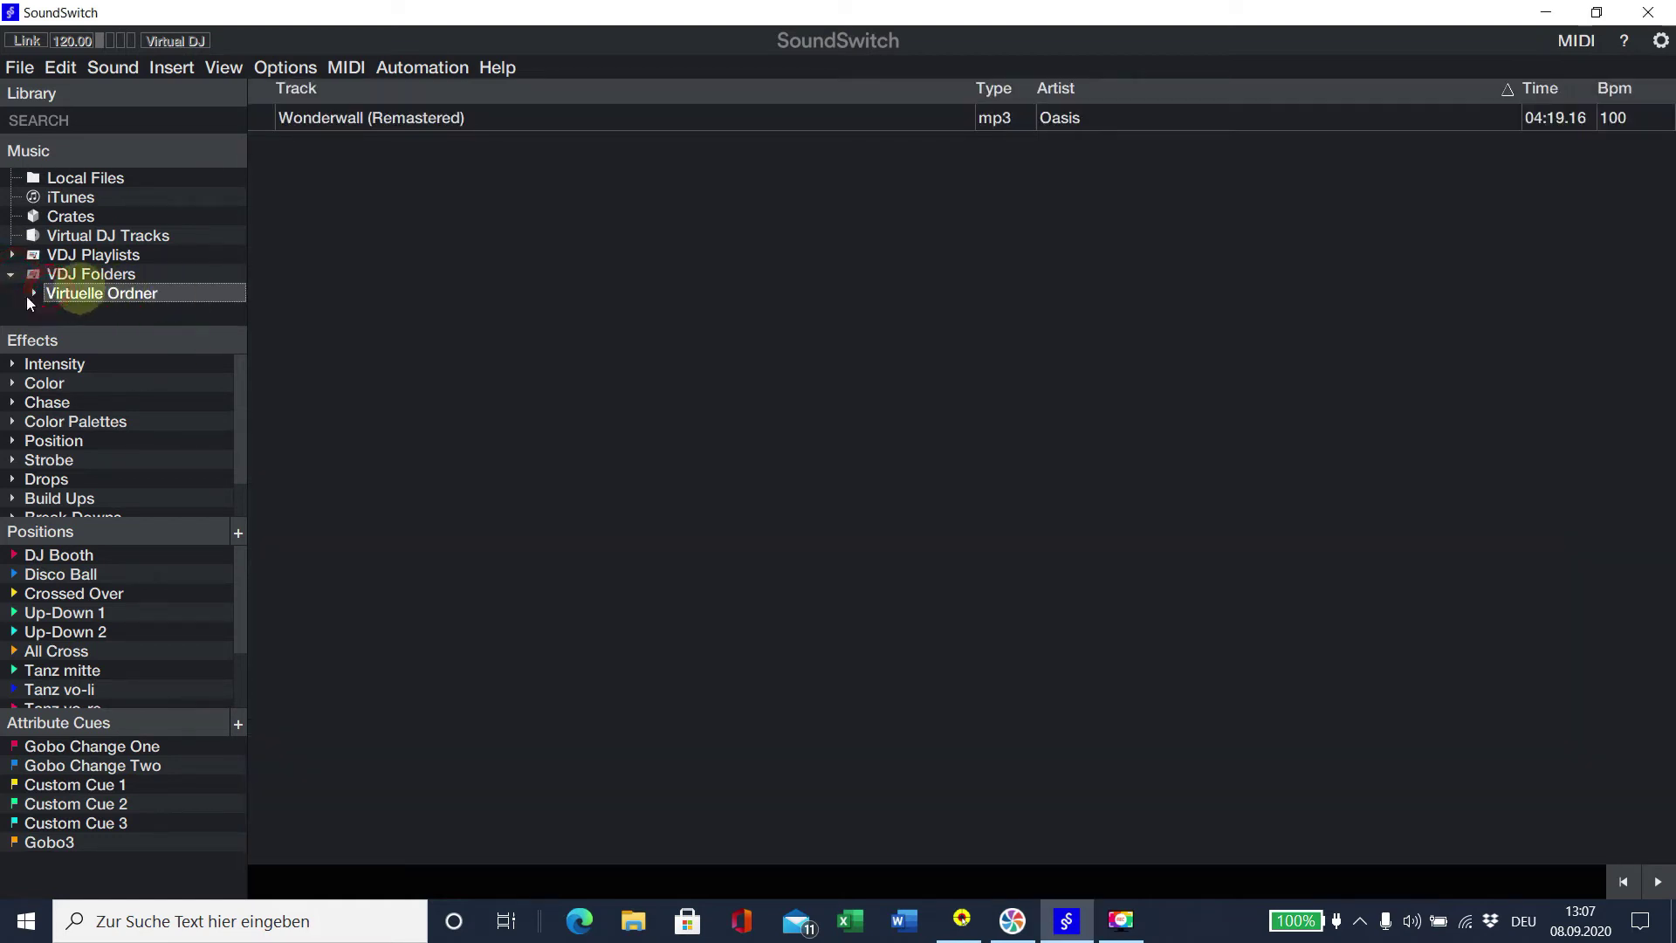
double_click(101, 294)
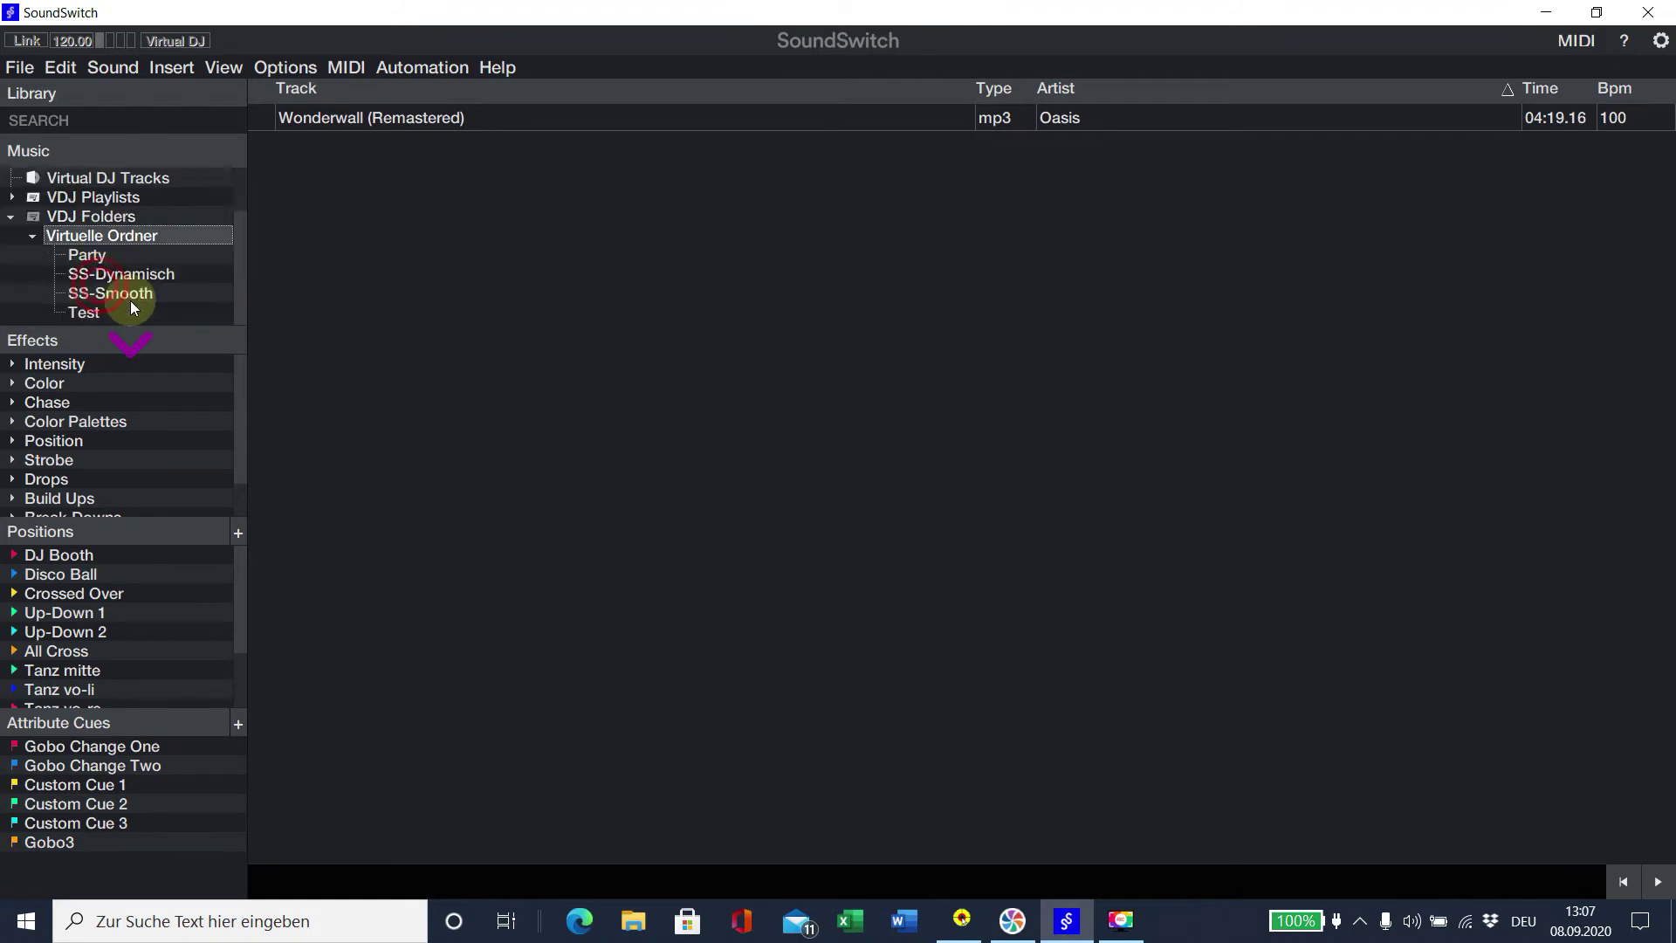
click(88, 311)
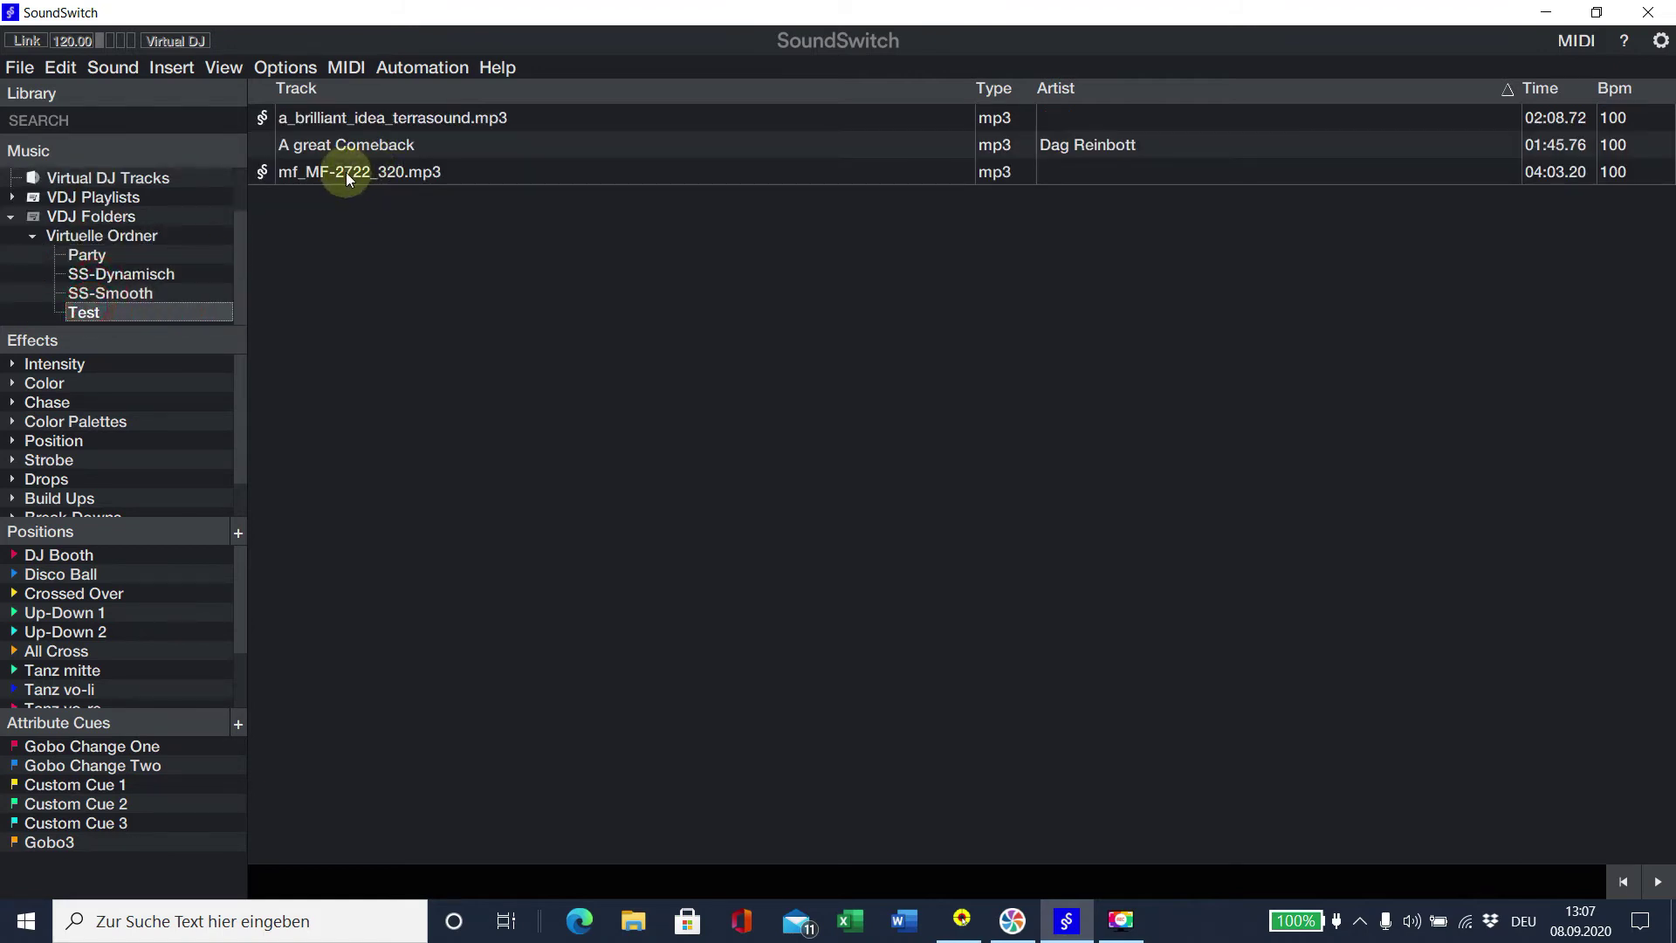
Delete the SoundSwitch file of the track mf_MF-2722_320.mp3.
click(346, 173)
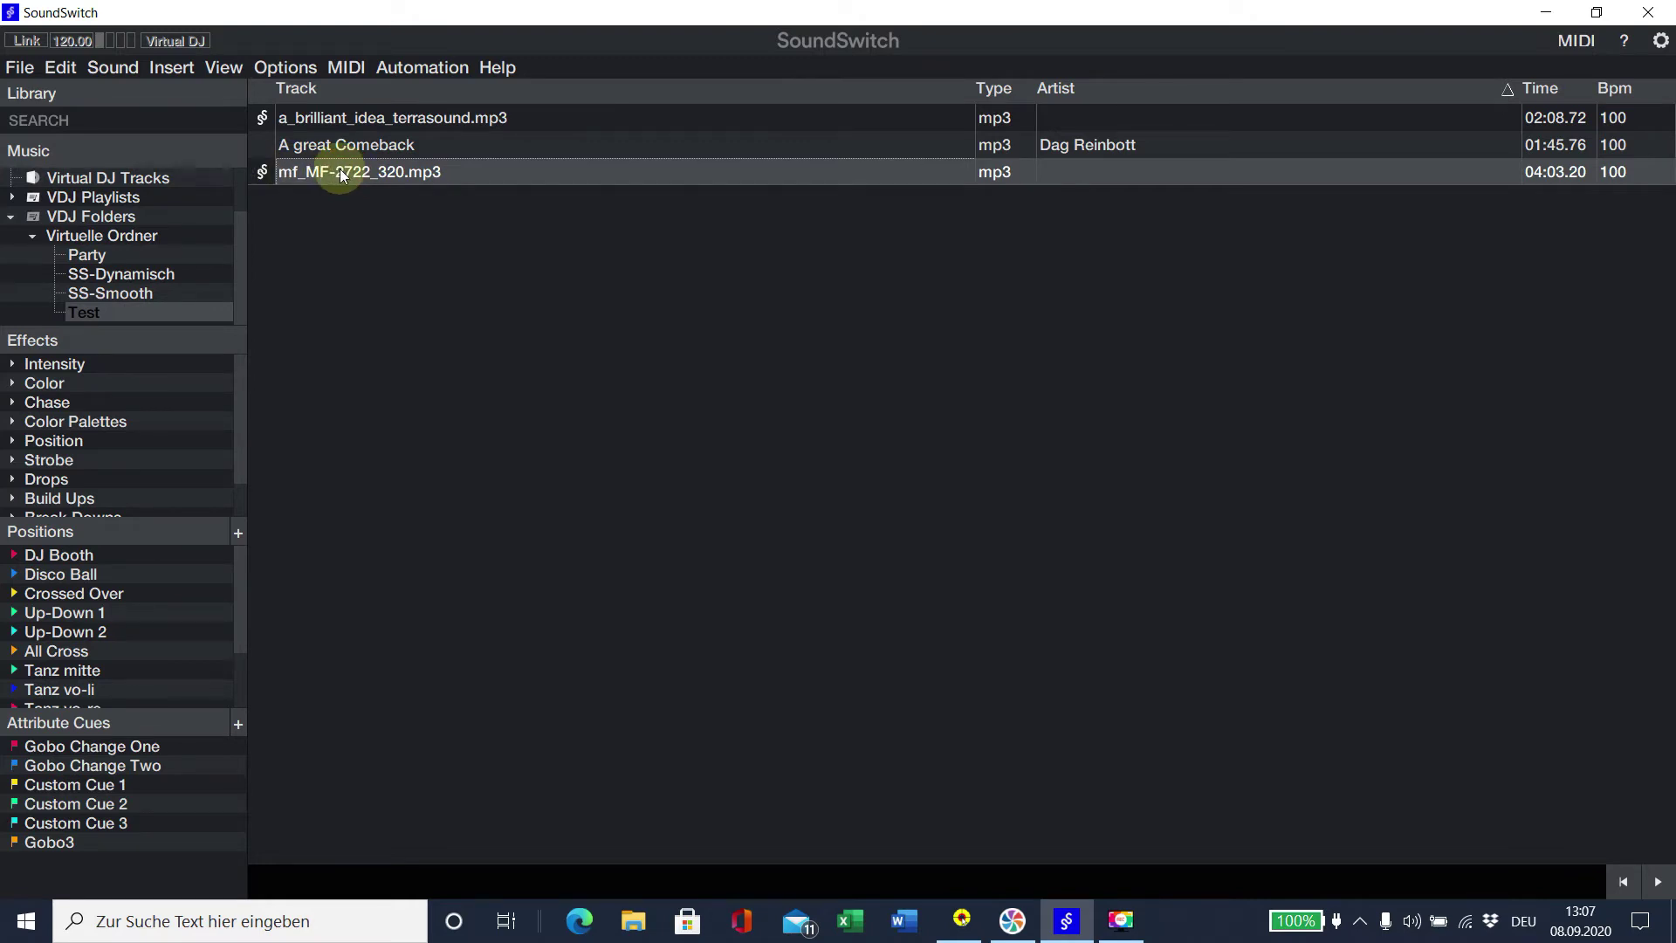
right_click(340, 174)
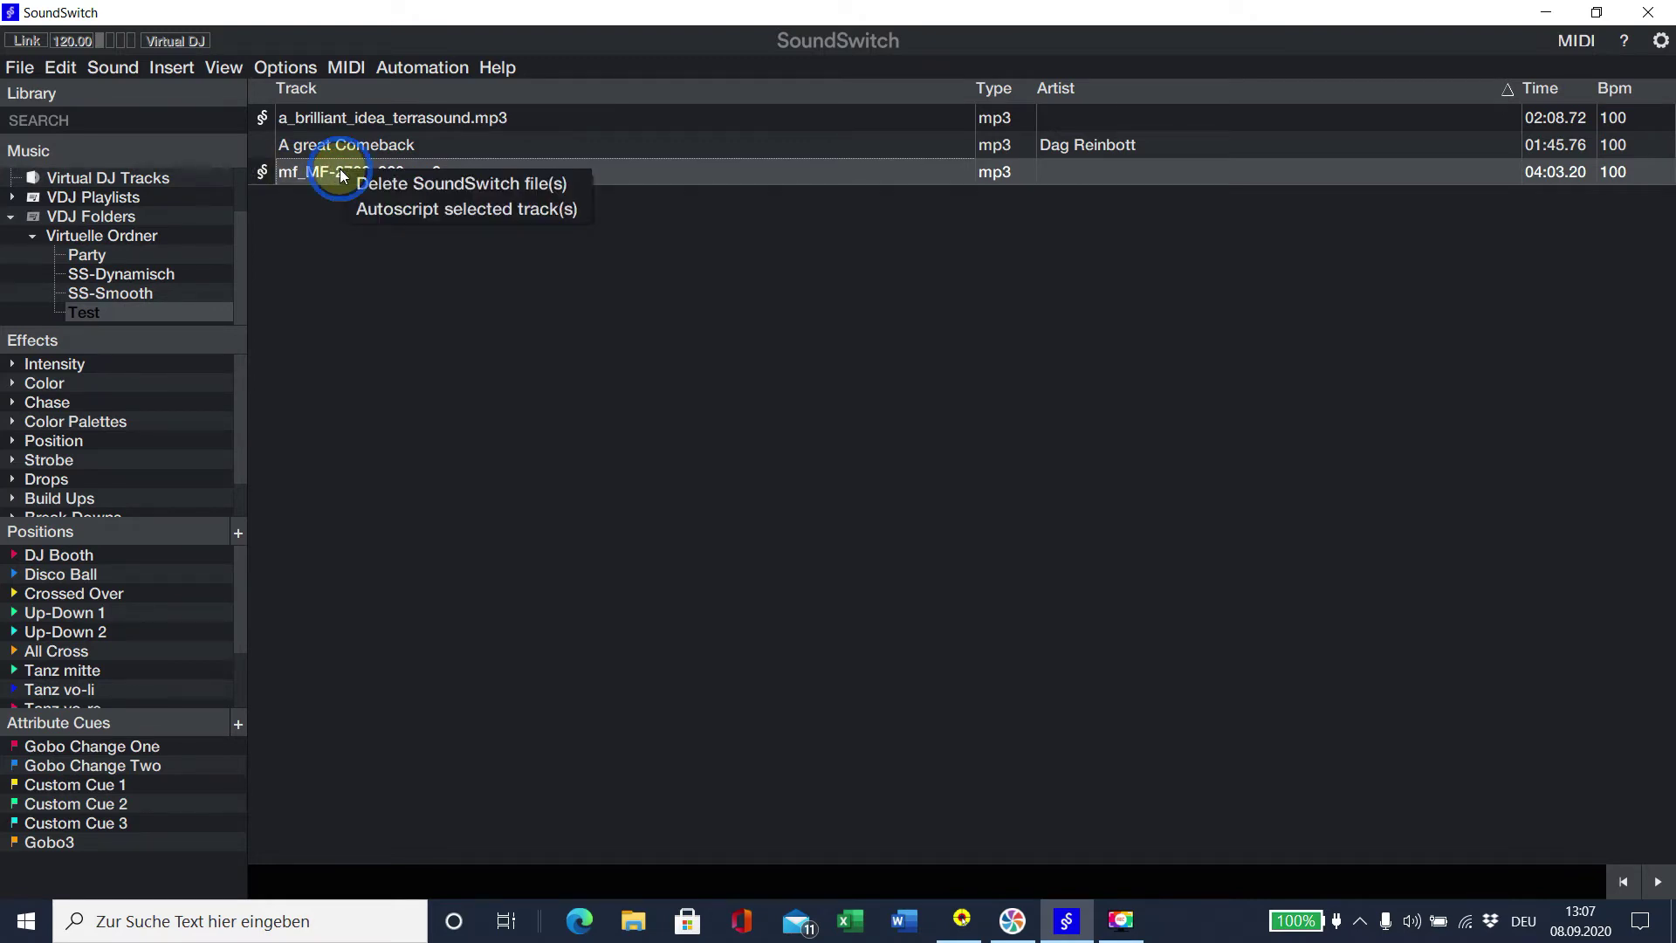
click(395, 185)
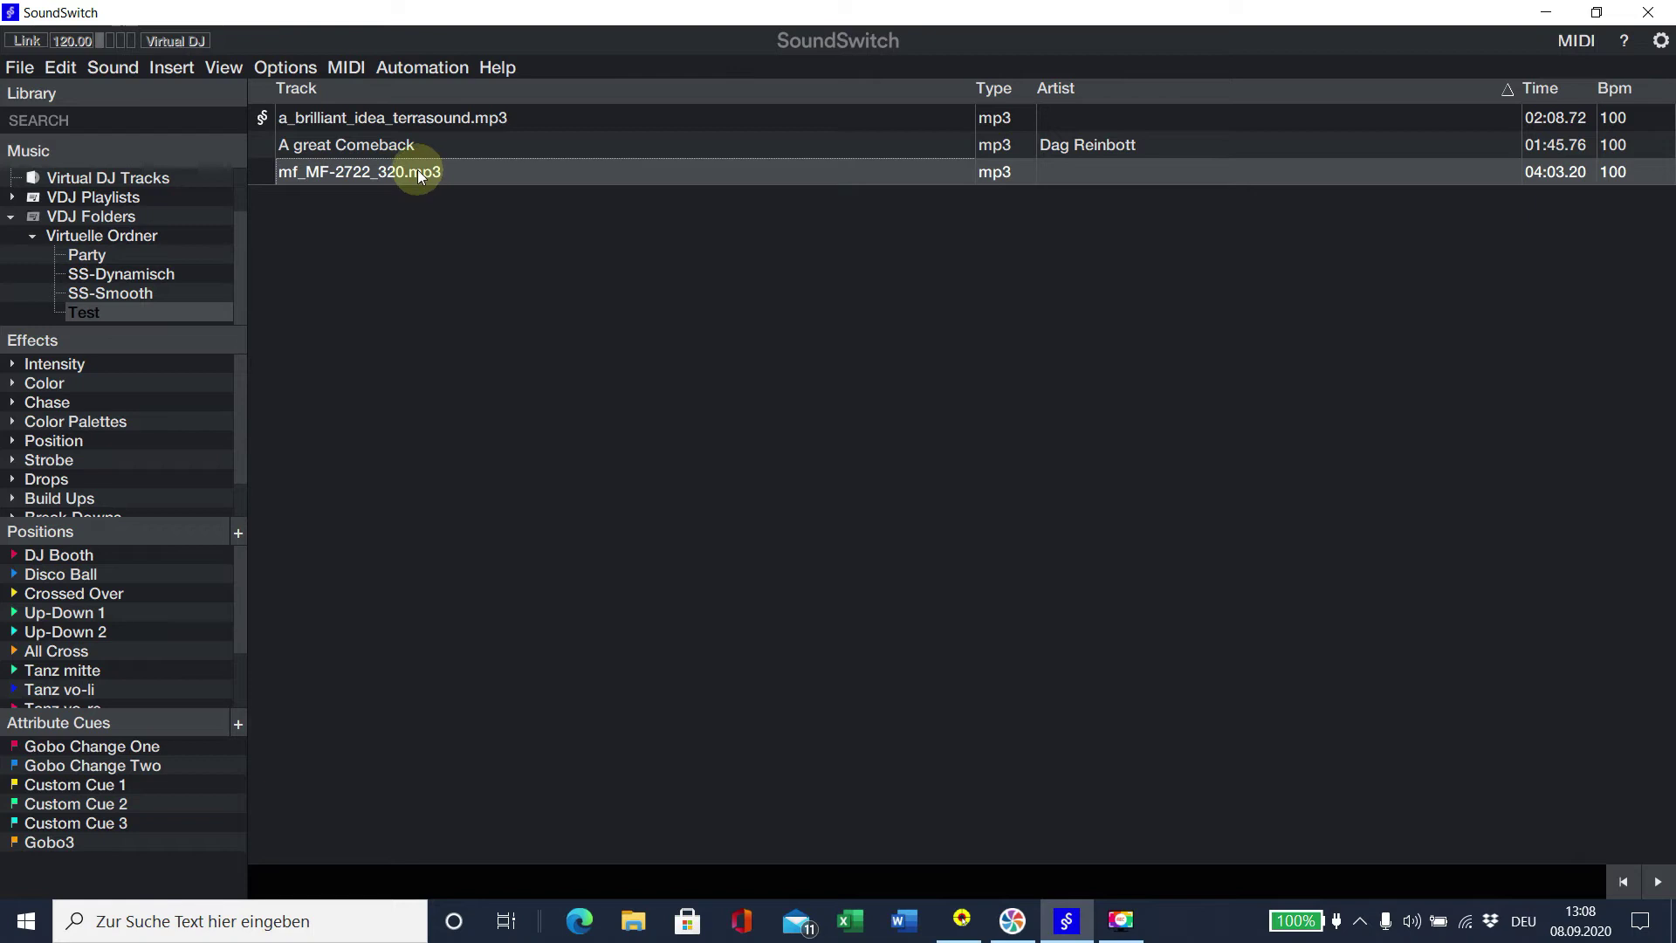
Open the advanced Autoscript settings for mf_MF-2722_320.mp3 and choose the Dynamic preset.
click(432, 70)
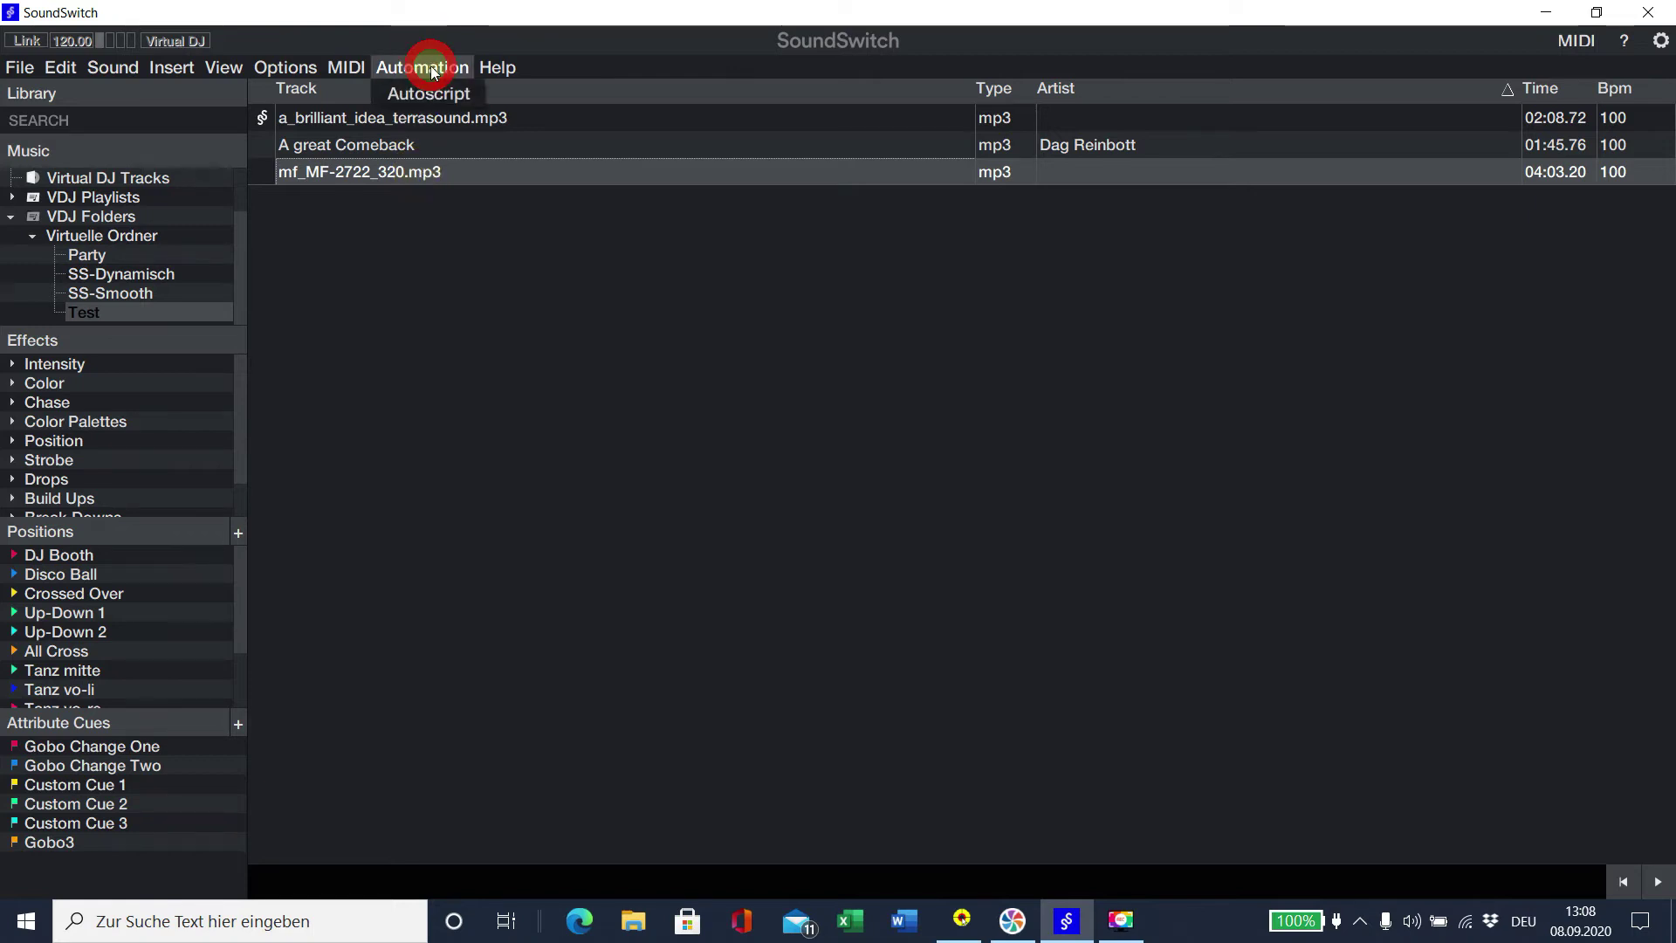
click(429, 93)
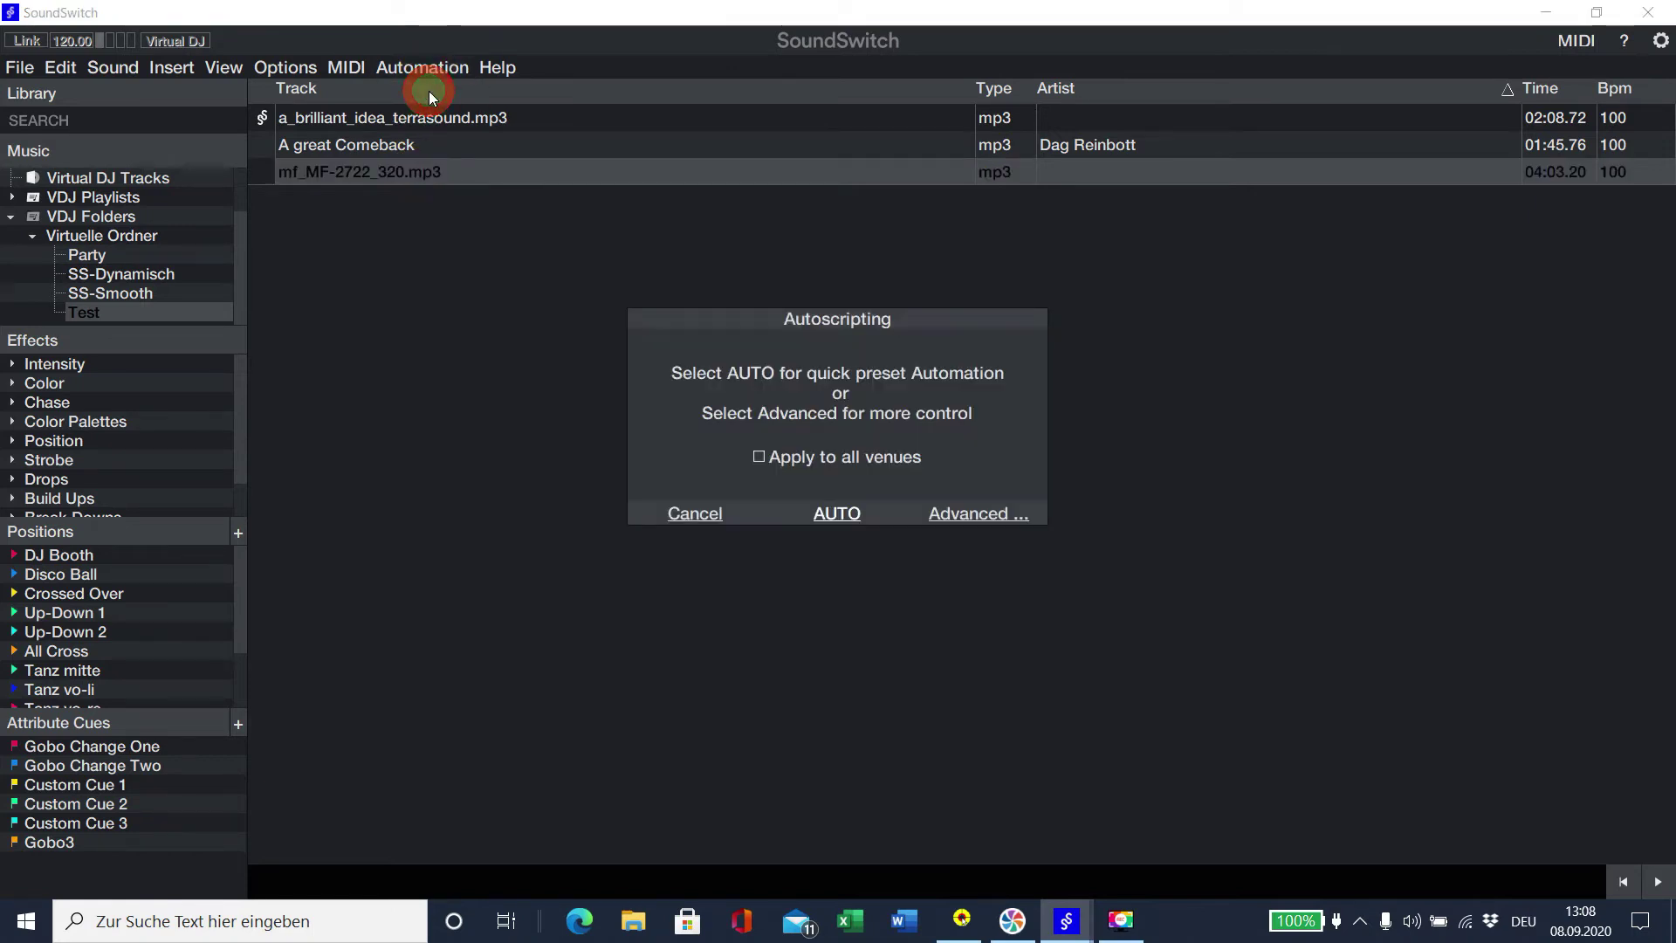
click(976, 513)
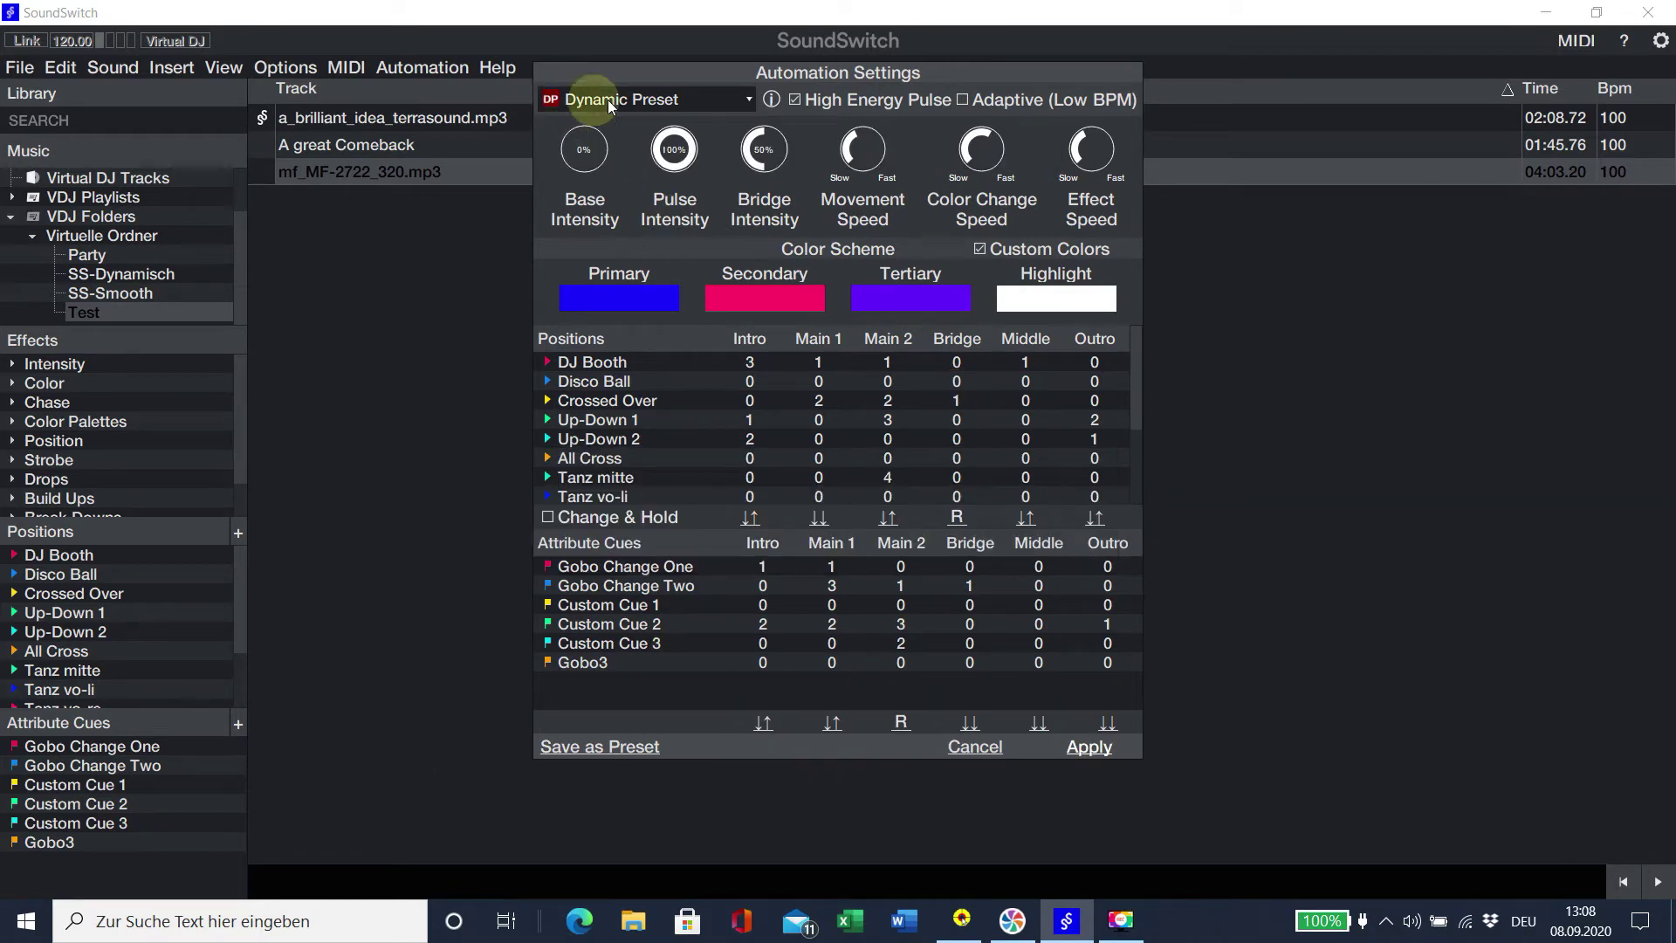
click(713, 97)
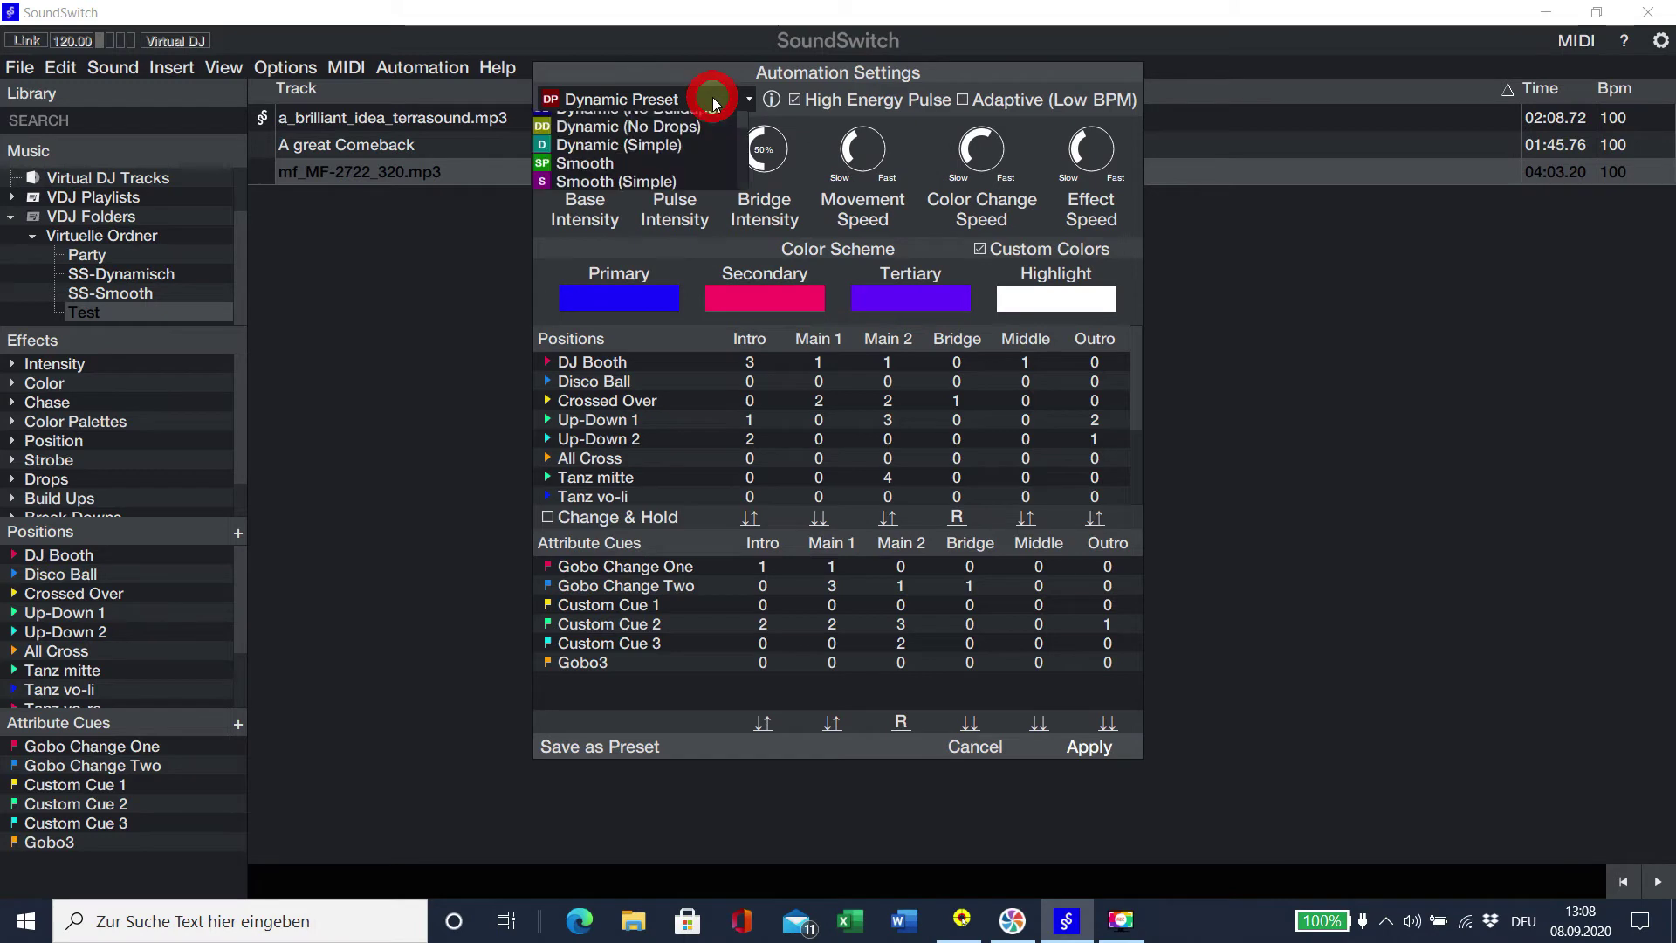
click(638, 193)
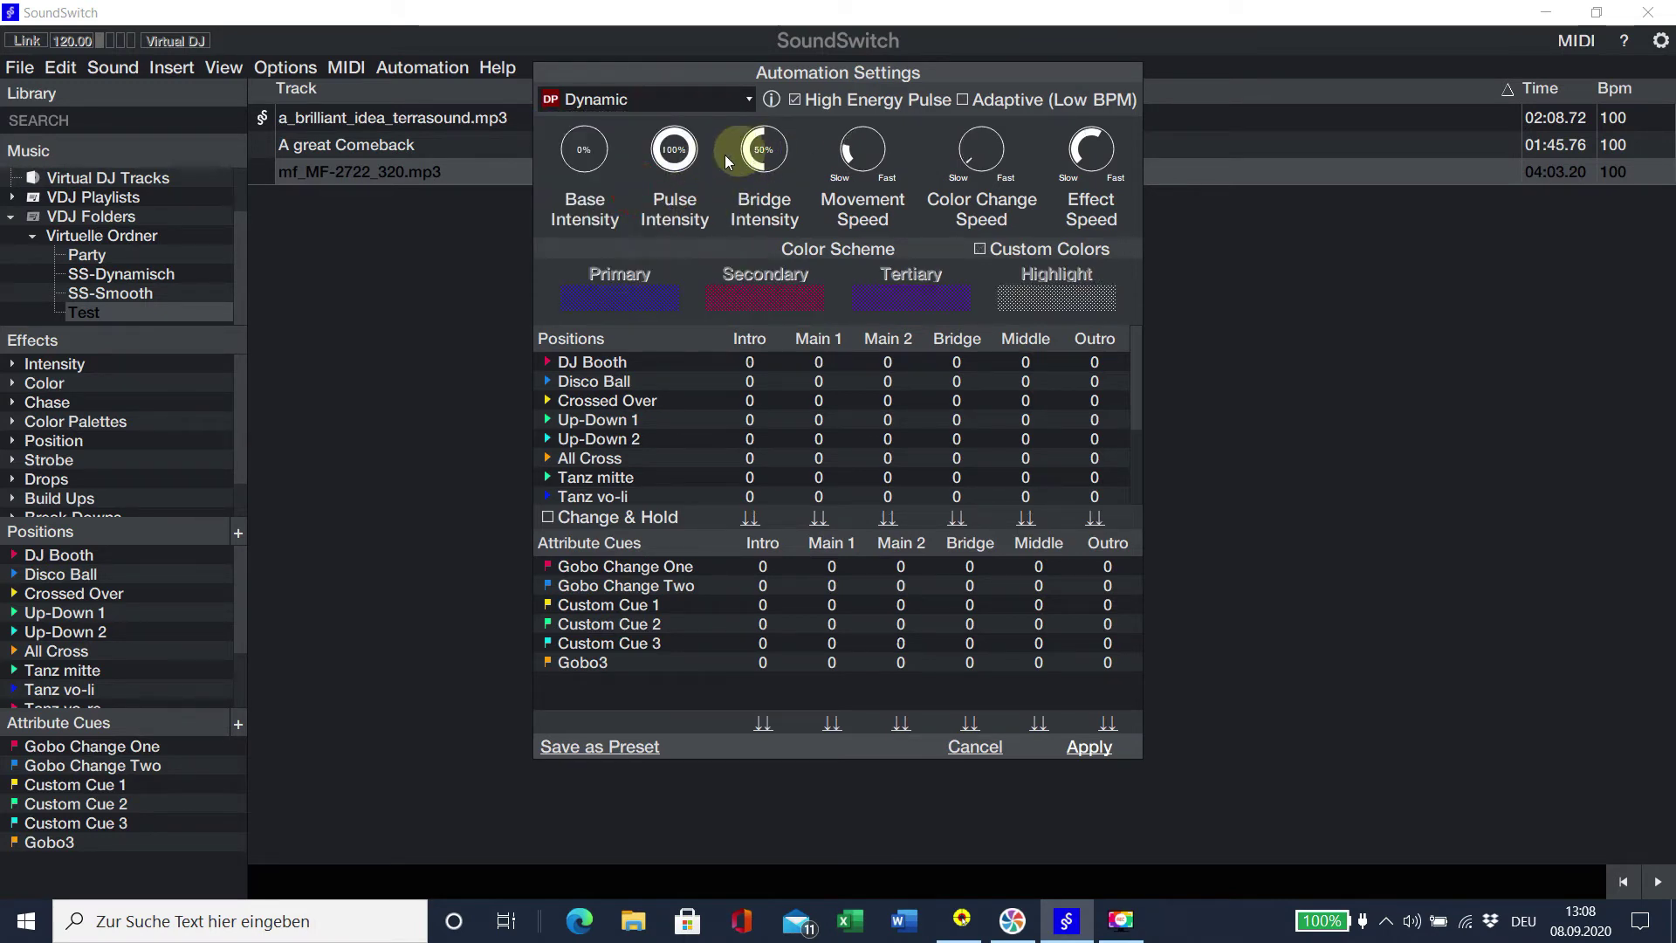
Set Bridge Intensity to 78% and raise the Movement Speed, Color Change Speed and Effect Speed.
drag(780, 140, 787, 149)
drag(842, 150, 1004, 169)
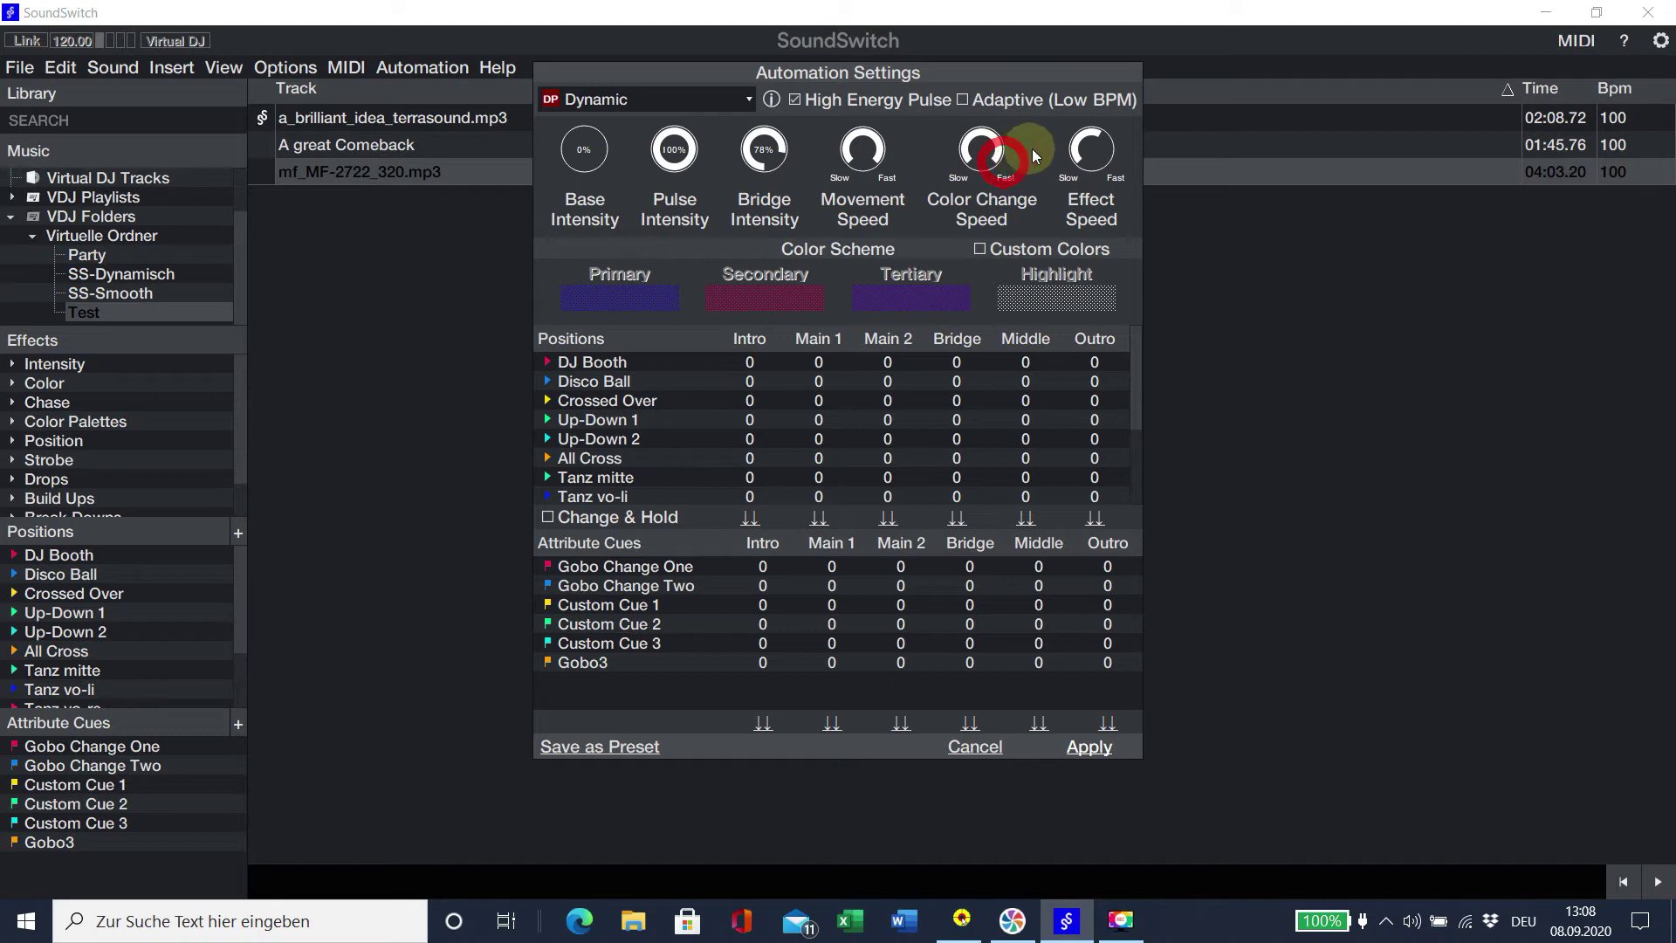
drag(1106, 142, 1108, 154)
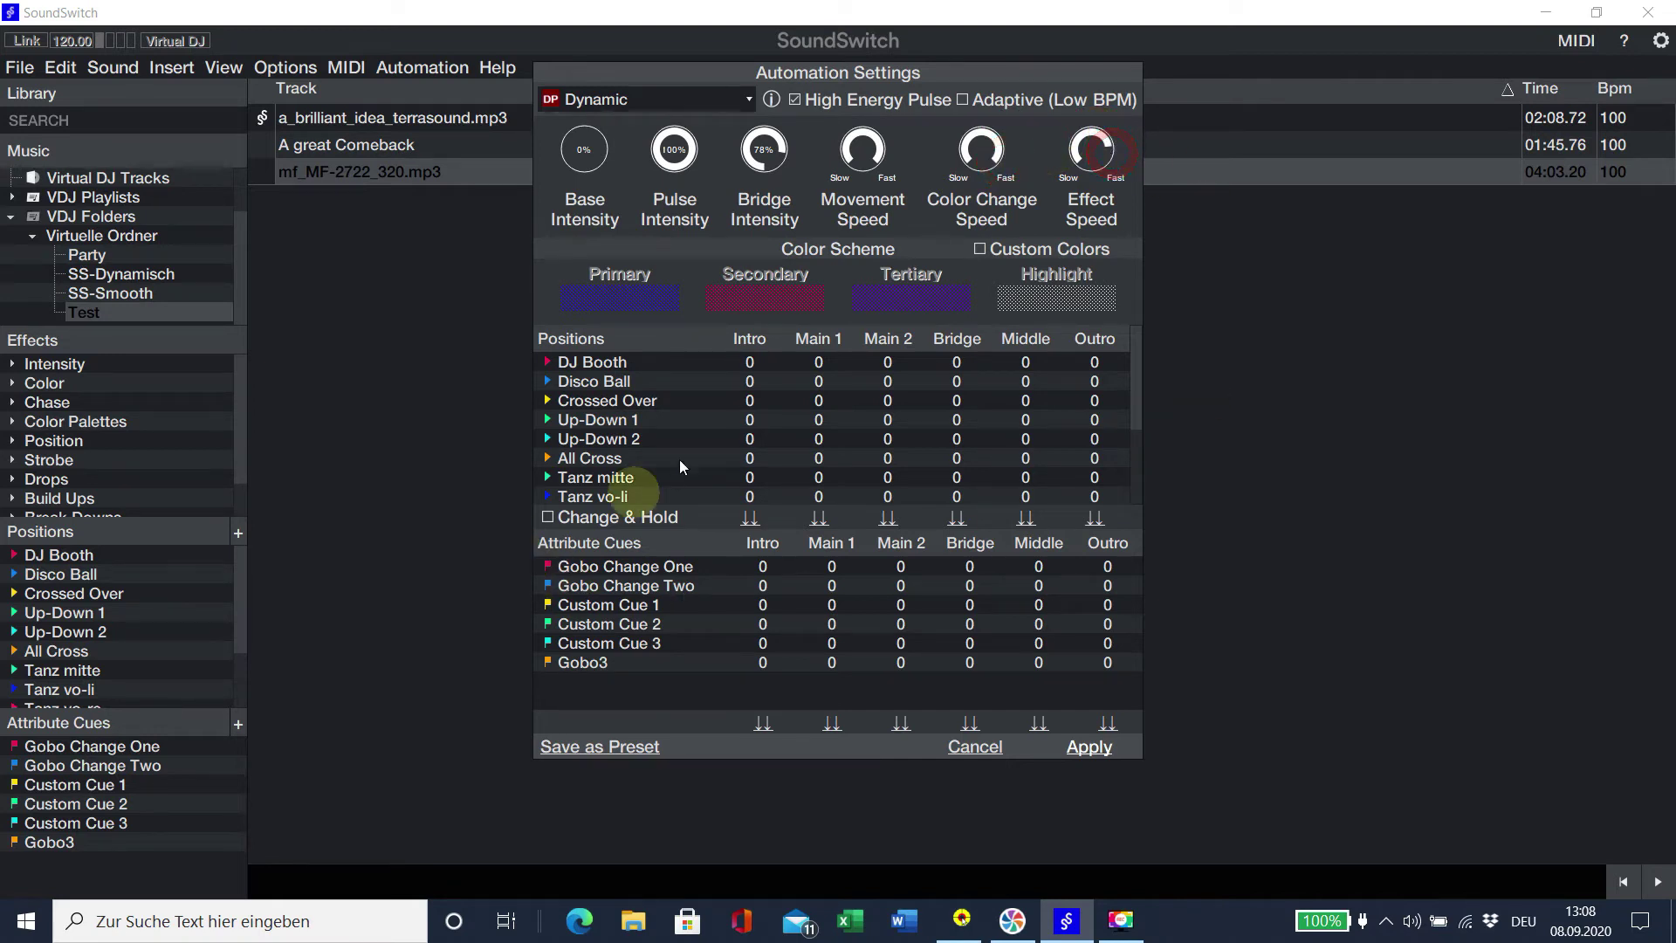
Enable Custom Colors and set the Primary color to lime green, R 160, G 255, B 0.
click(980, 249)
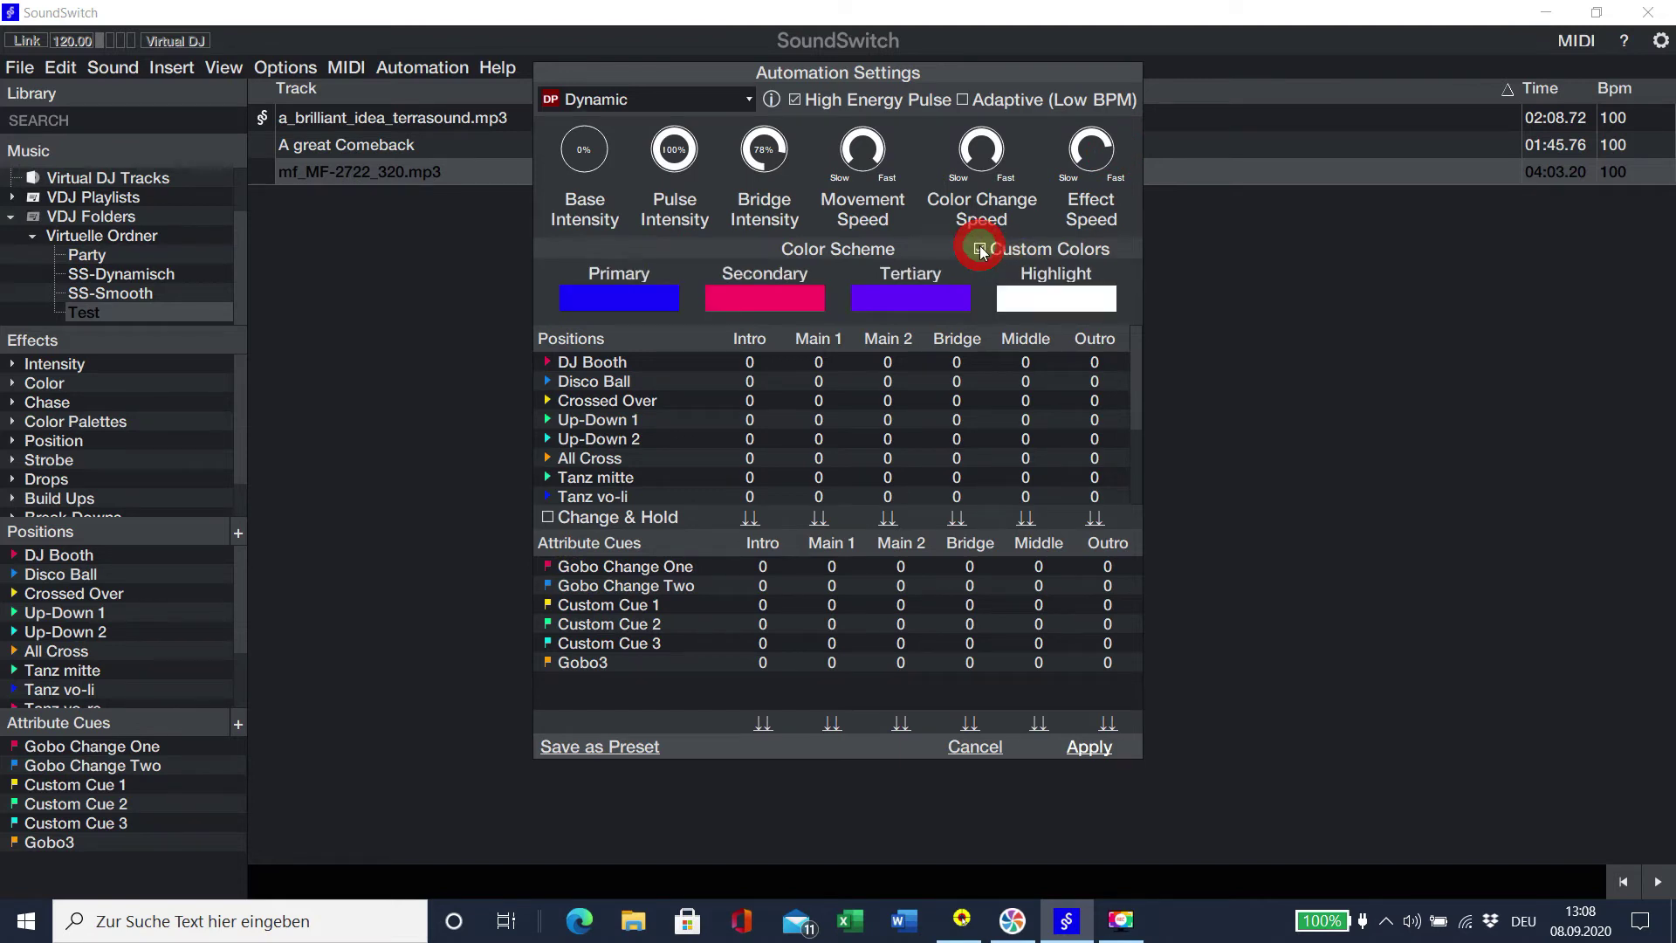
click(639, 302)
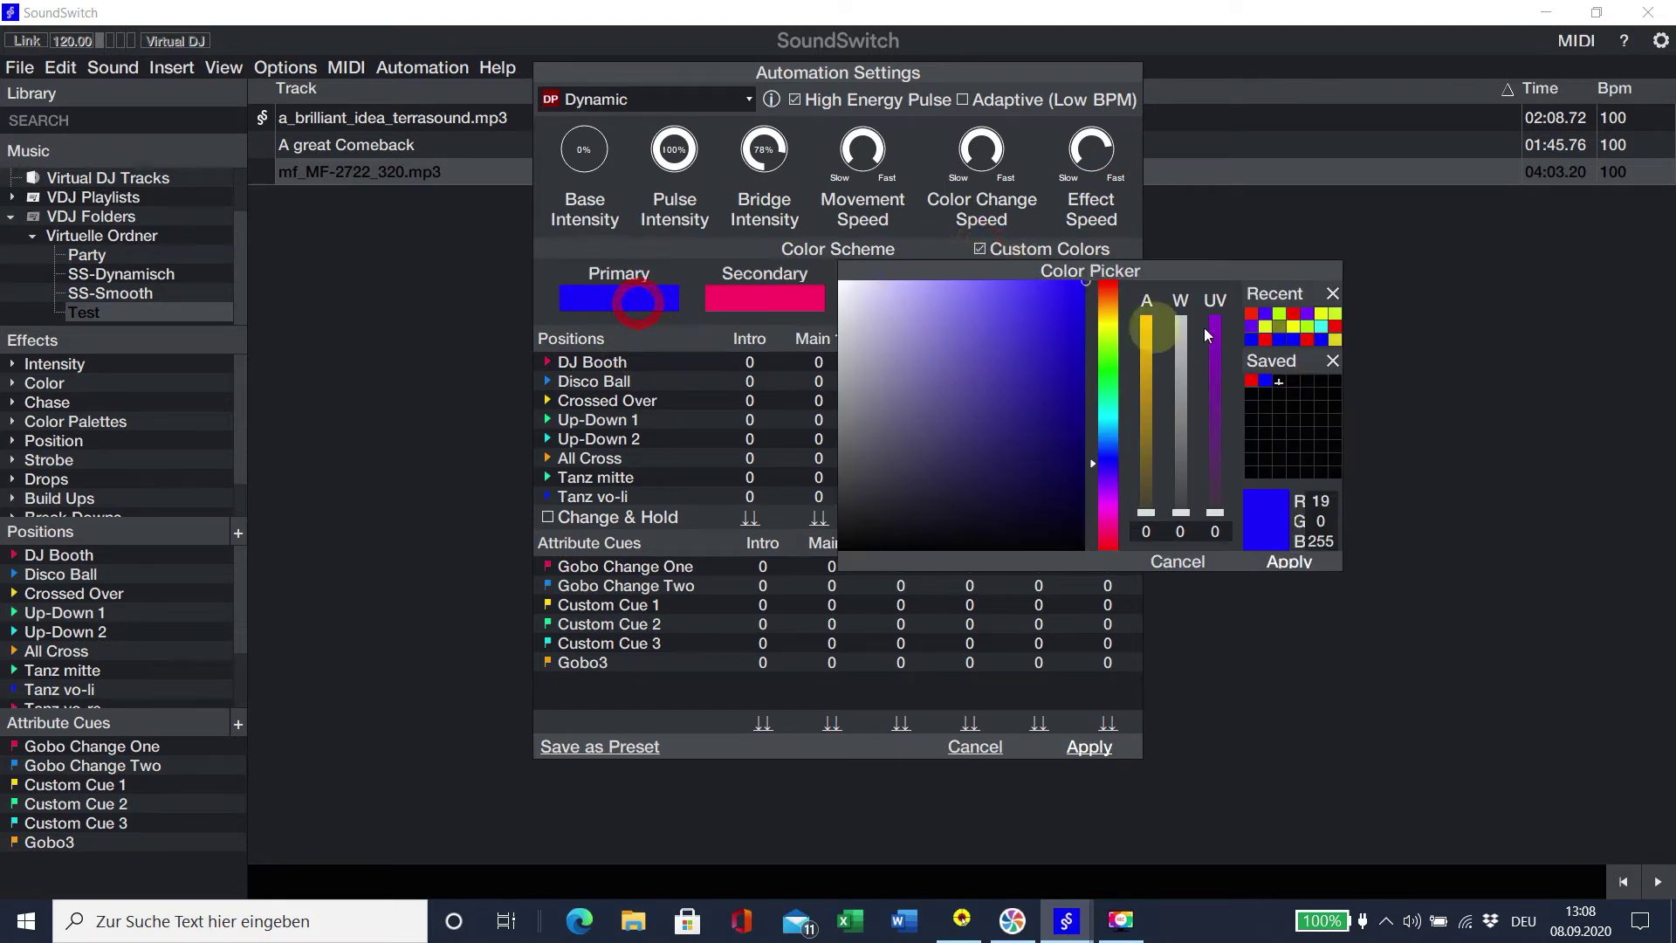
click(1110, 344)
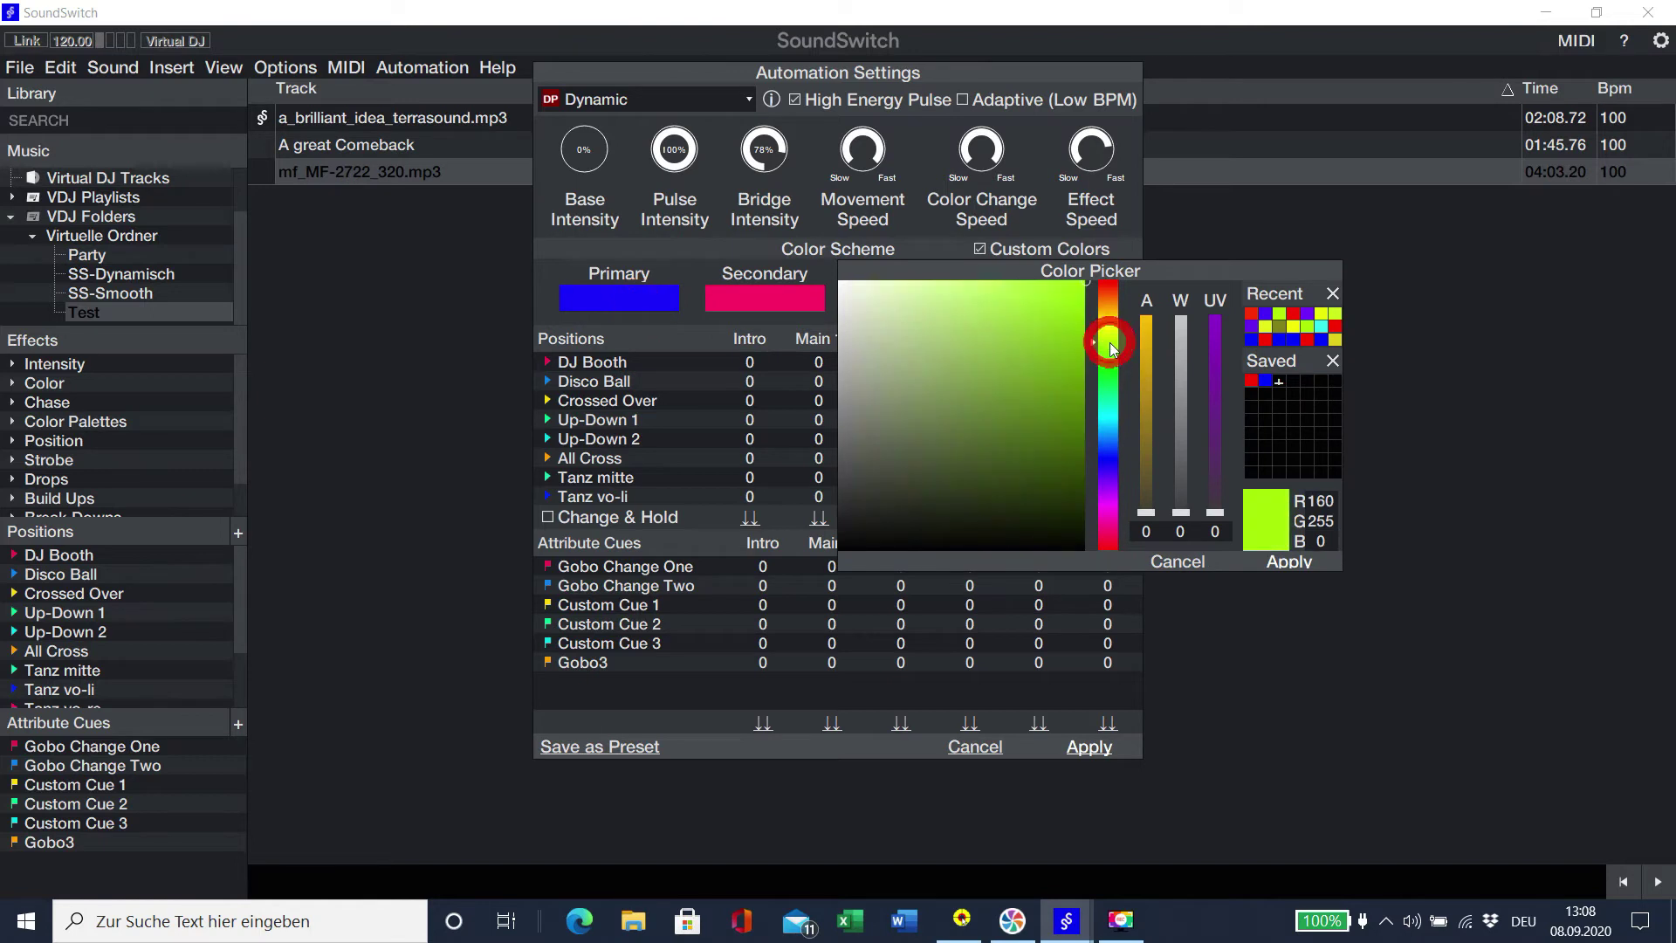
click(1321, 564)
Set the Secondary color to purple, R 204, G 0, B 255, and the Tertiary color to the saved red, R 255, G 0, B 0.
click(756, 303)
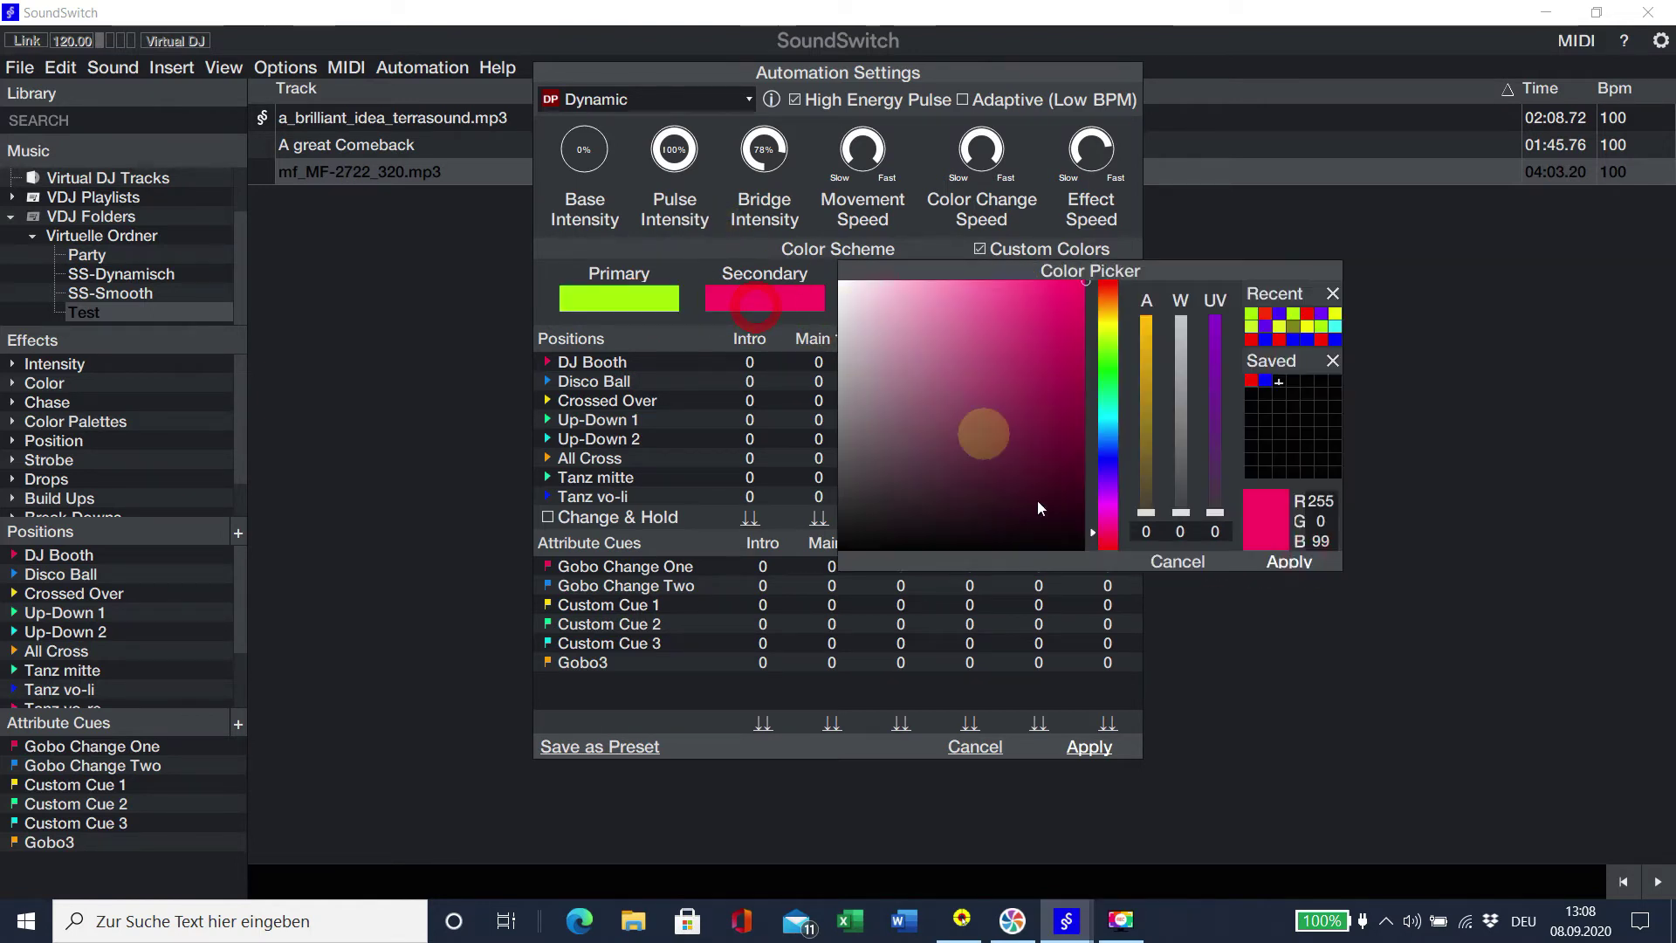
click(1106, 498)
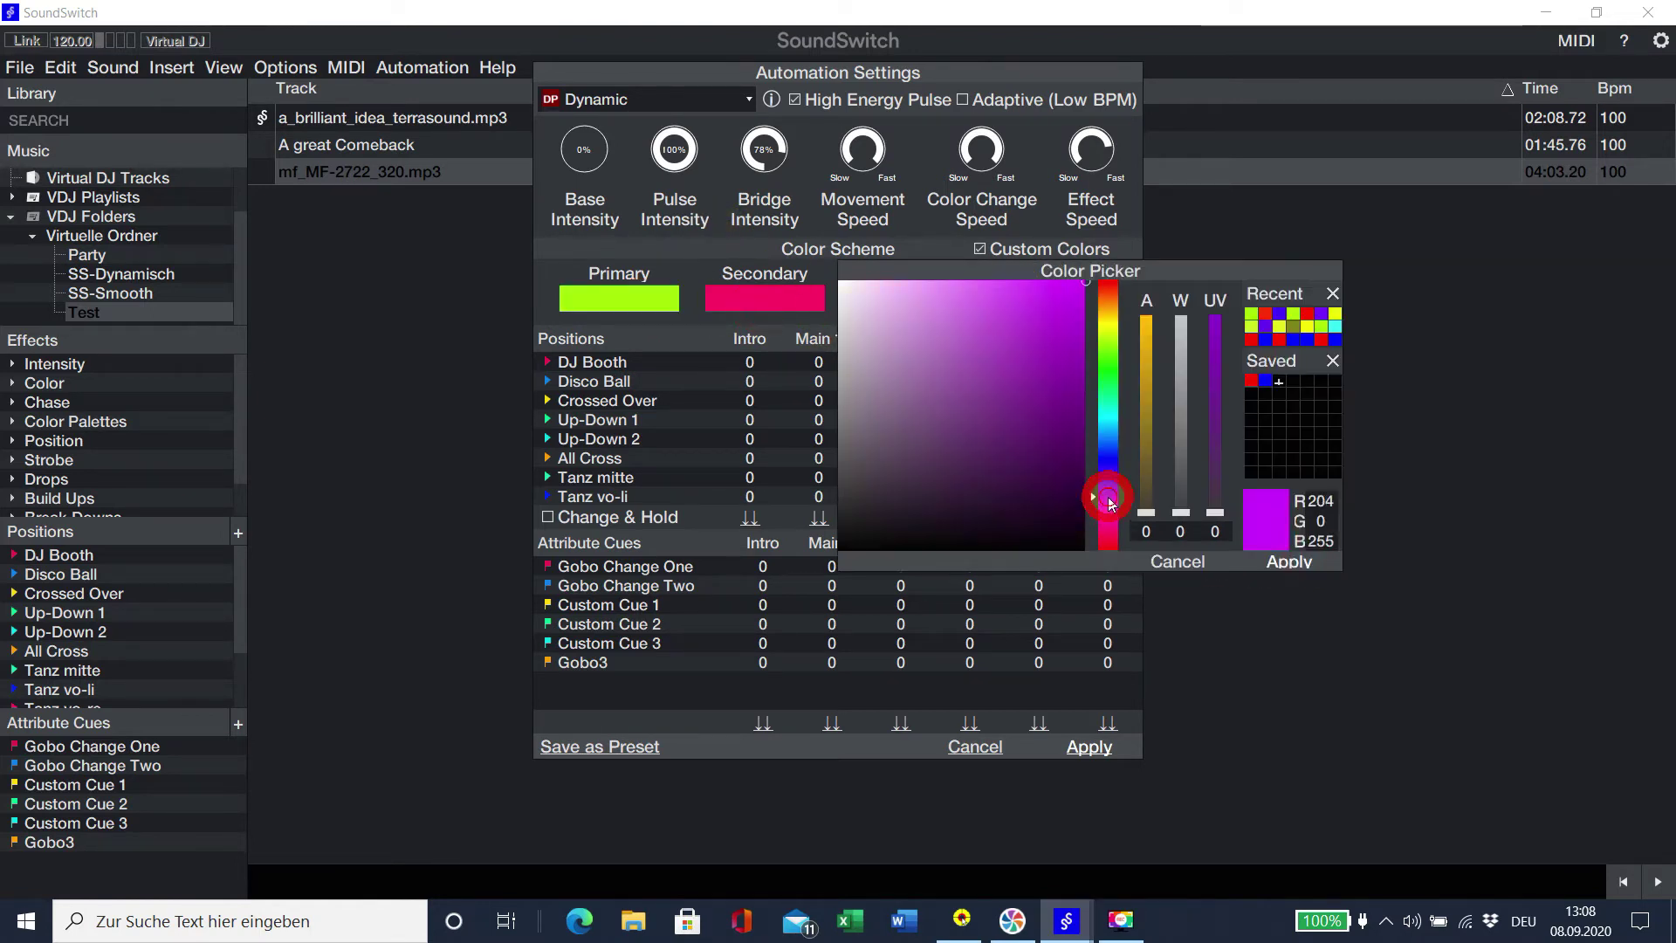
click(1286, 564)
click(924, 294)
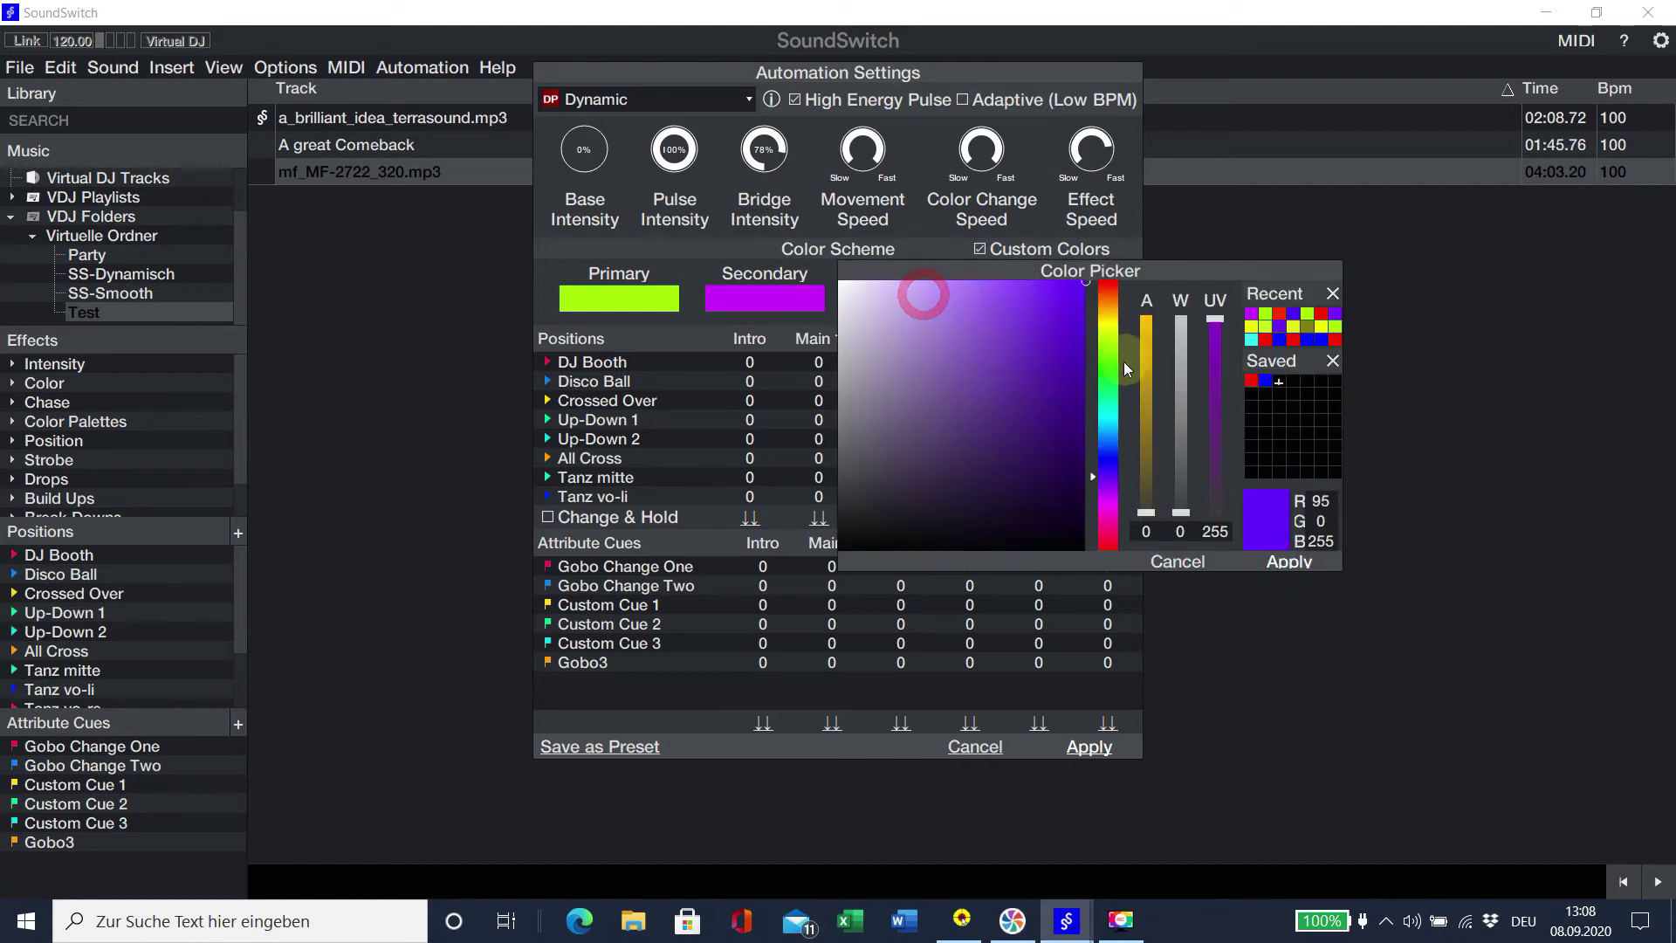
click(1255, 388)
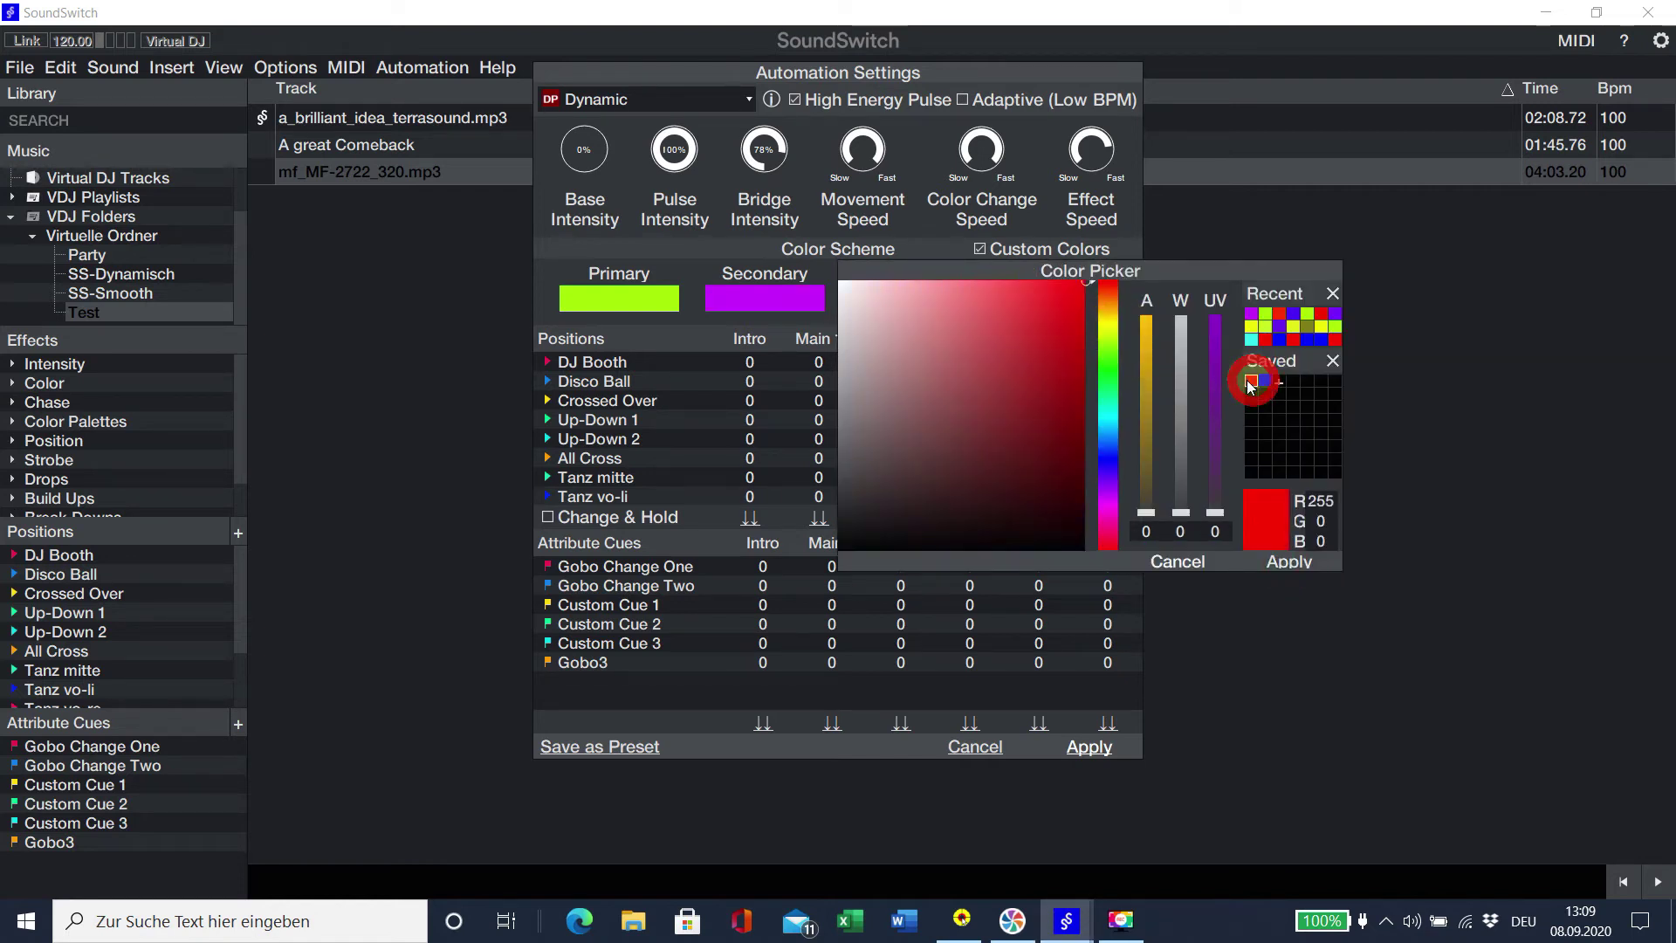
click(1280, 560)
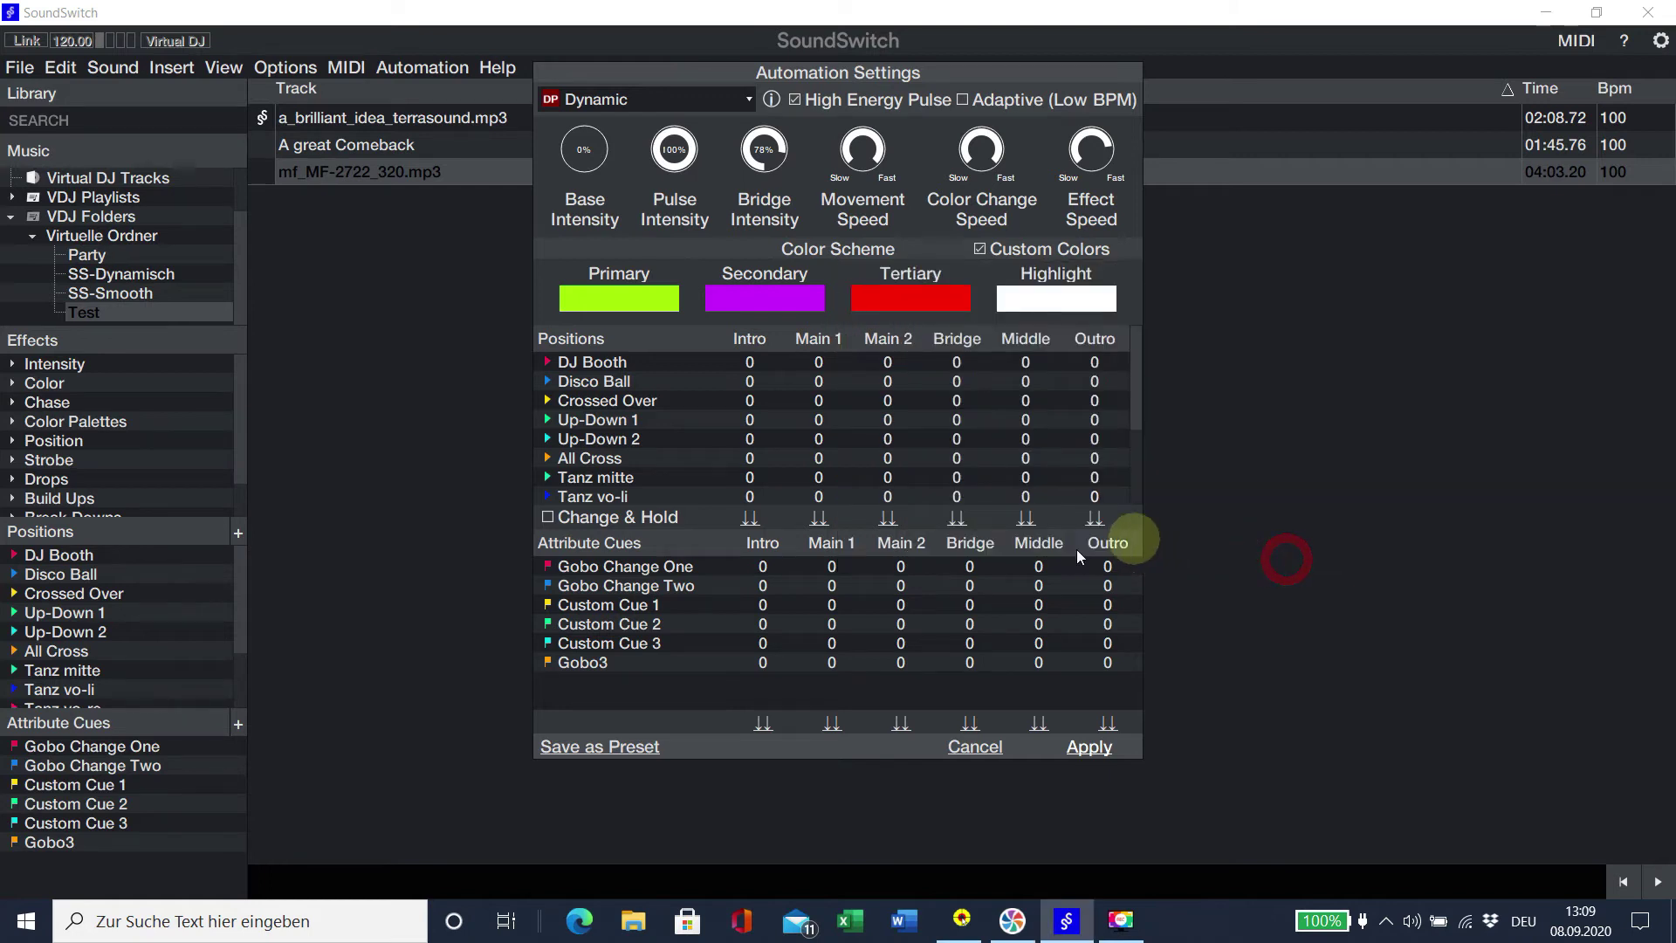
Place the Intro position cues in the order DJ Booth, Tanz mitte, All Cross, Tanz hi-li, Tanz hi-re.
mouse_move(902, 616)
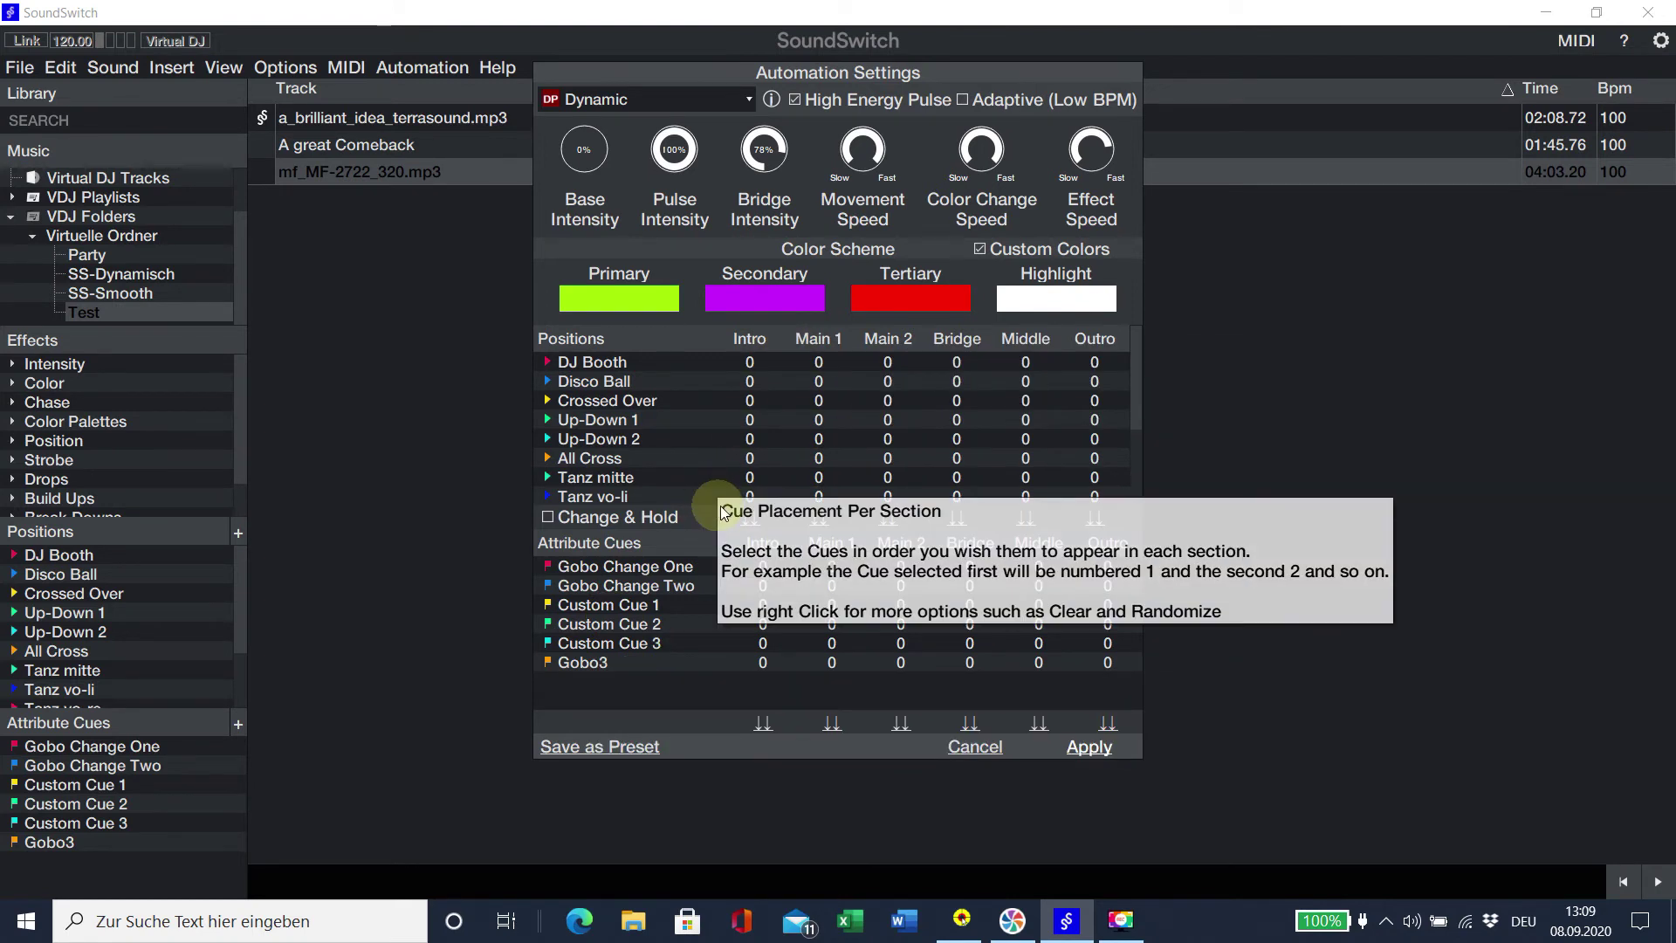
click(749, 363)
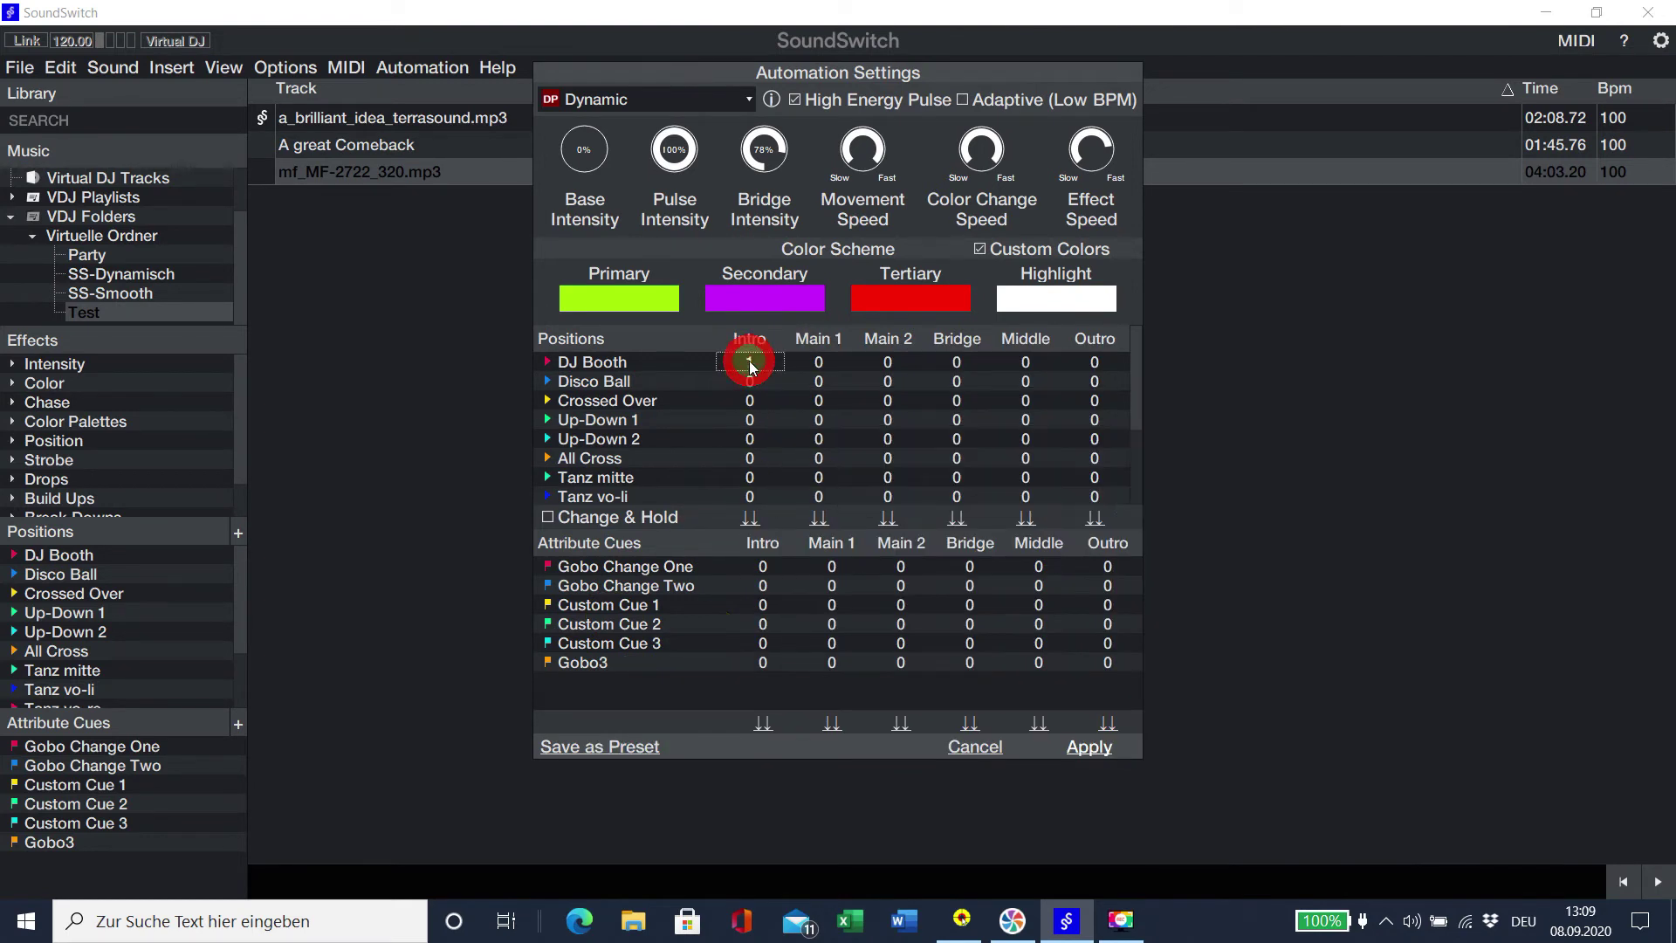
click(753, 481)
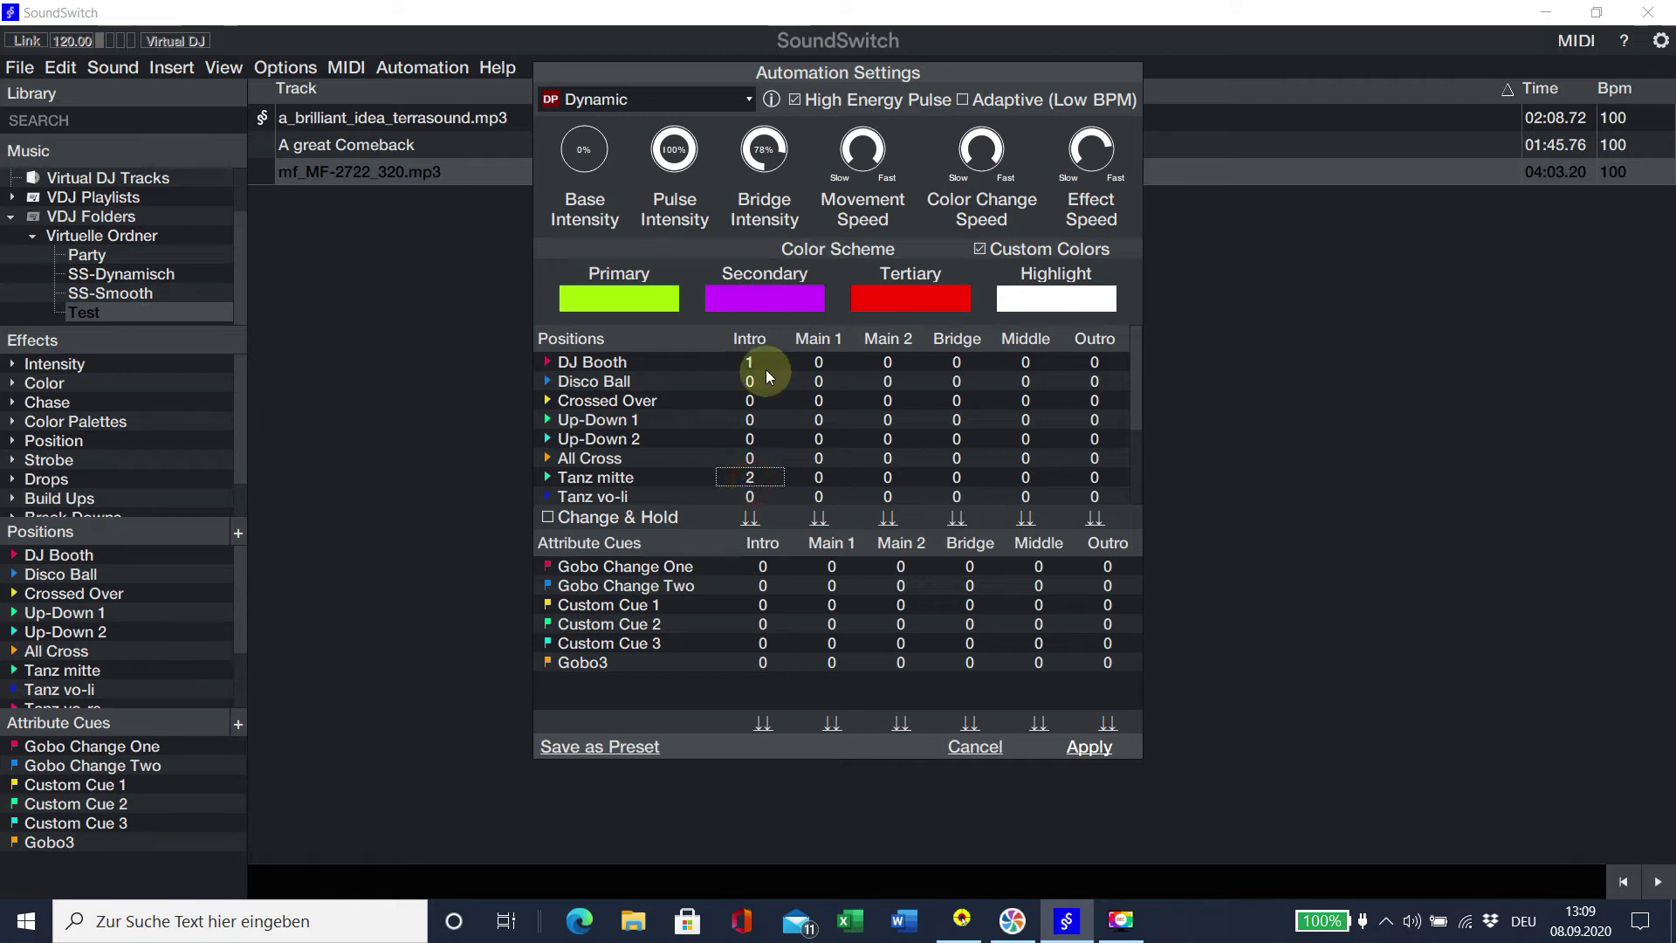
click(749, 461)
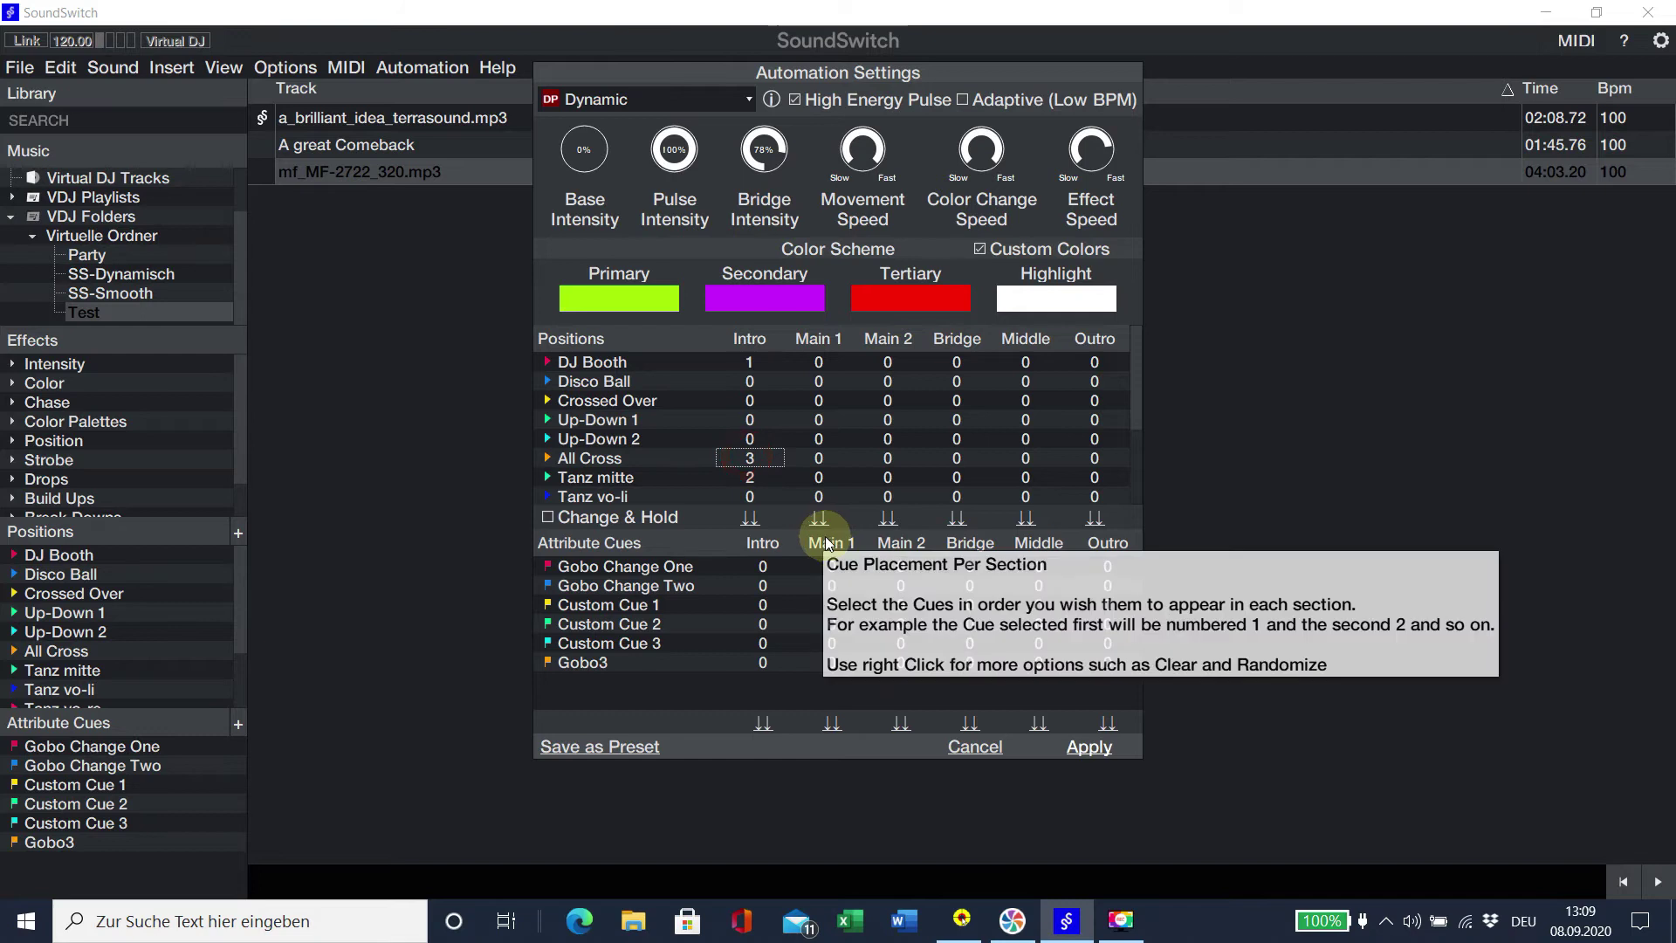
scroll(688, 484, down, 2)
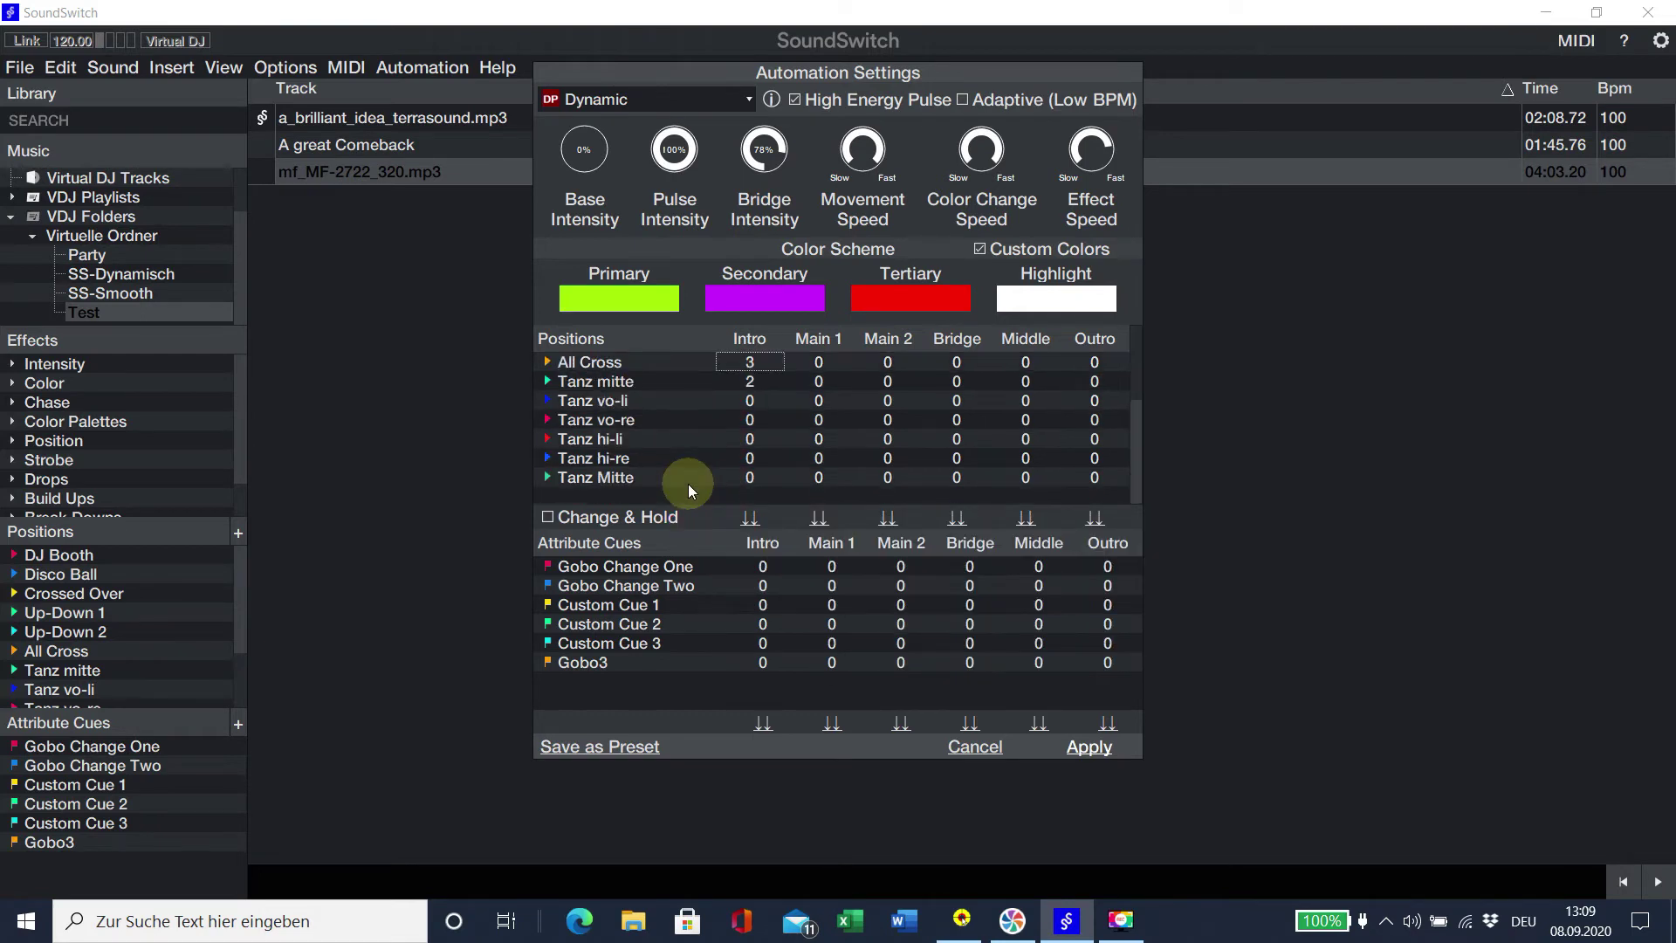
click(751, 439)
click(751, 458)
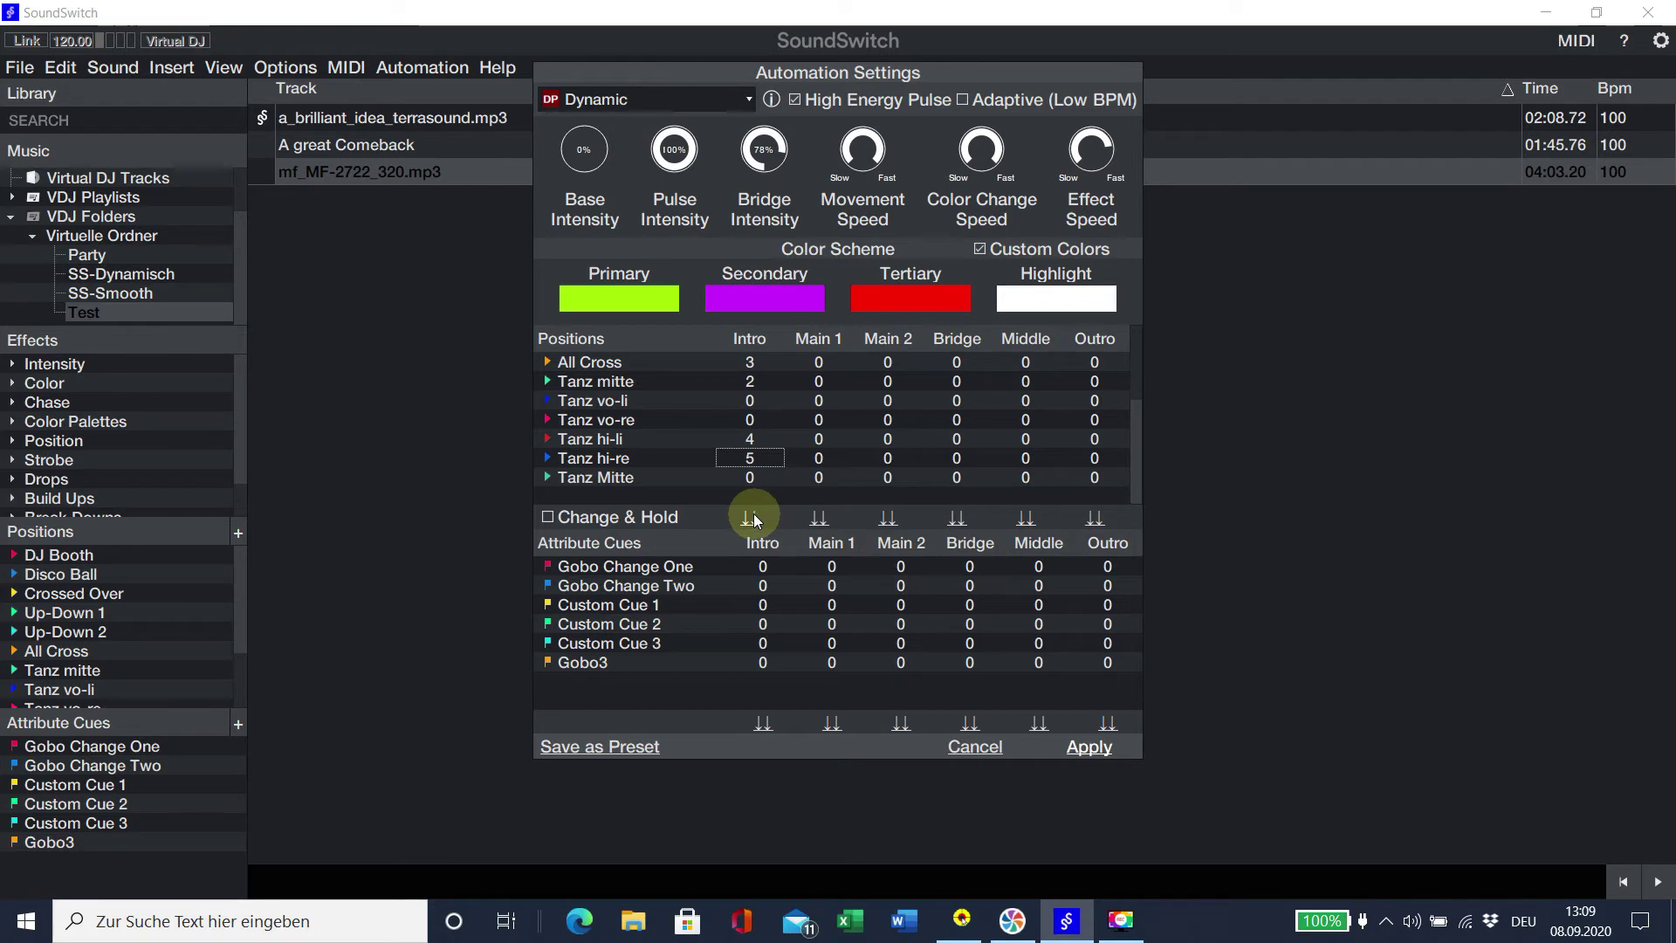
Cycle the Intro positions' cue placement pattern through Random and back to Standard.
mouse_move(752, 517)
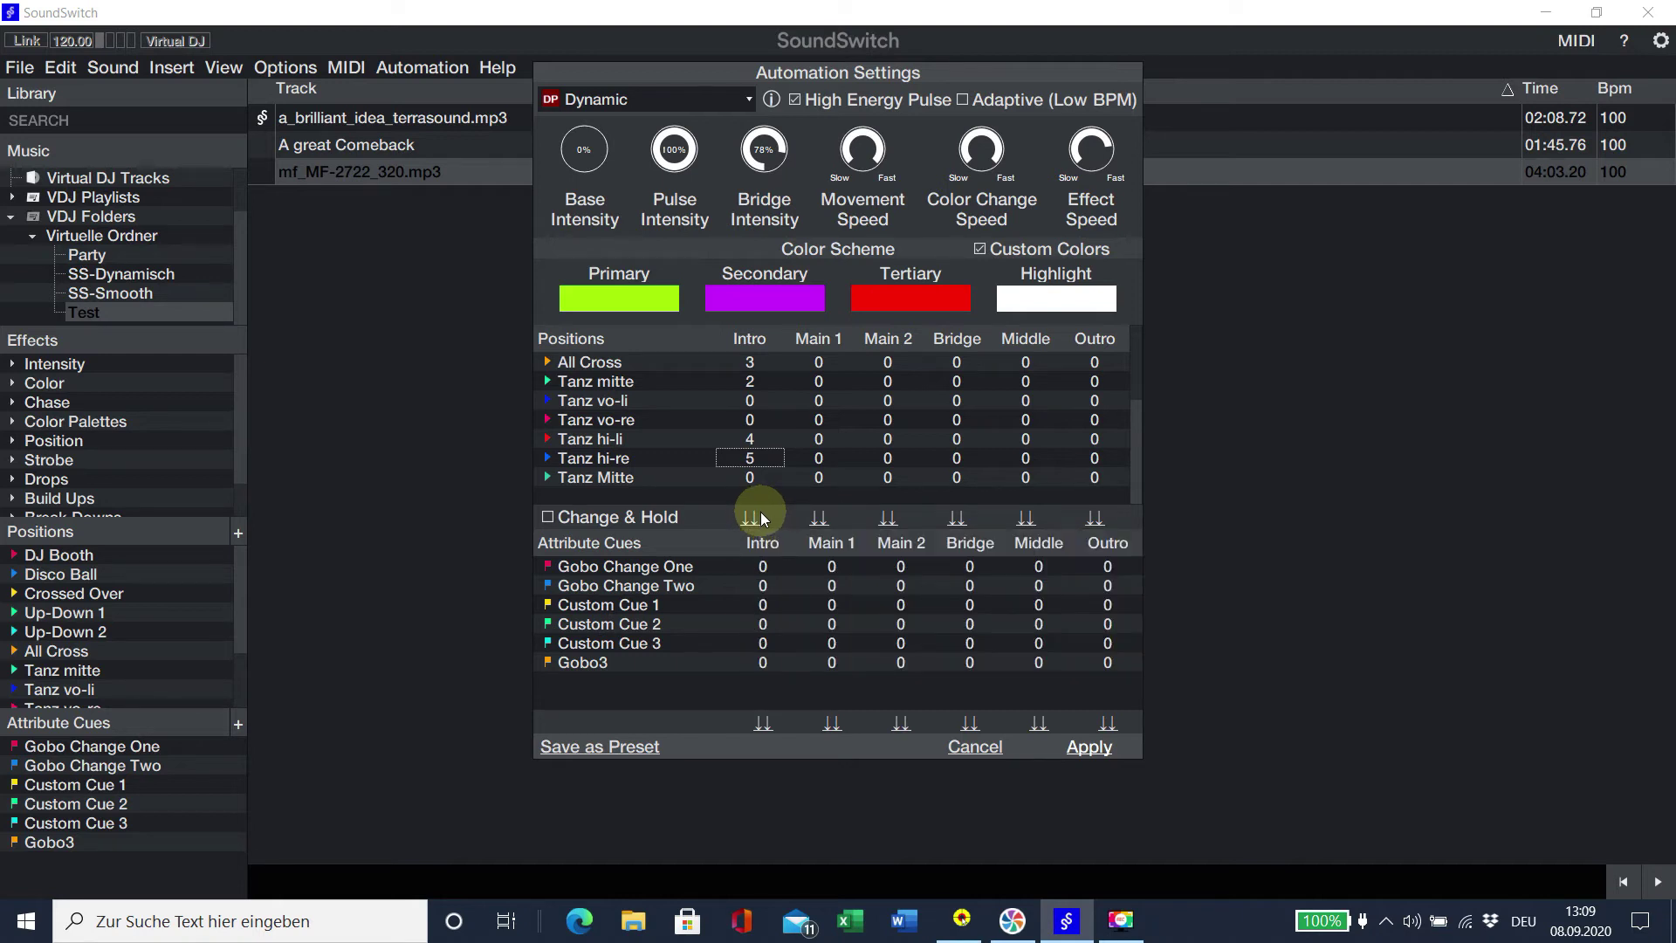
click(752, 517)
right_click(751, 518)
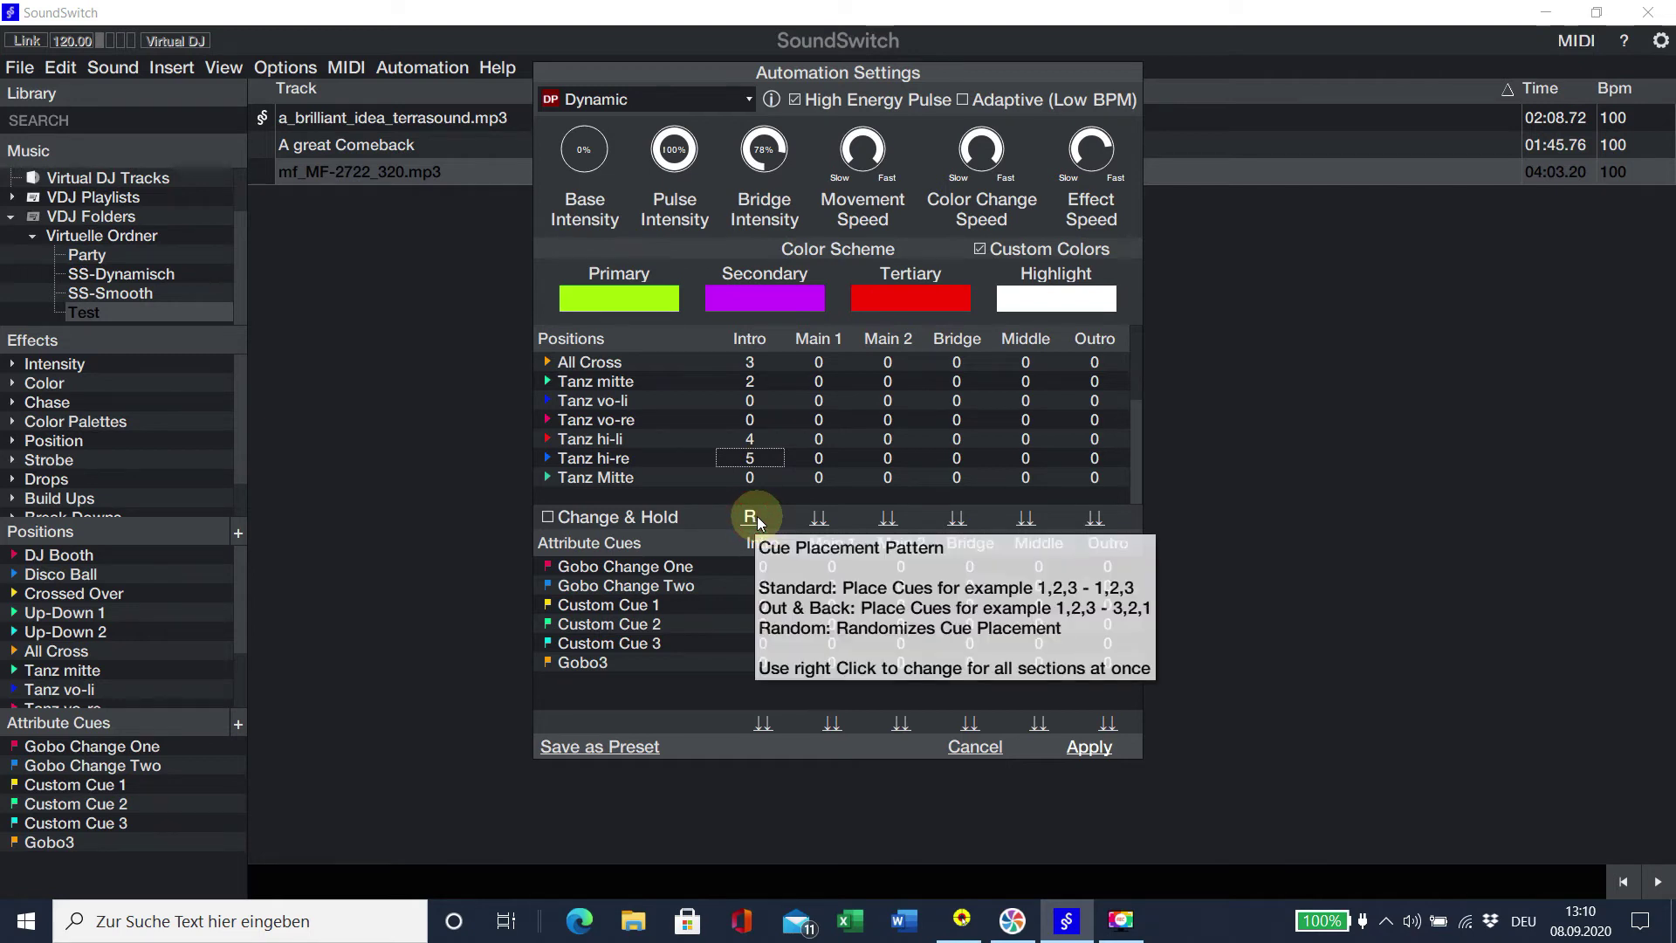
click(751, 521)
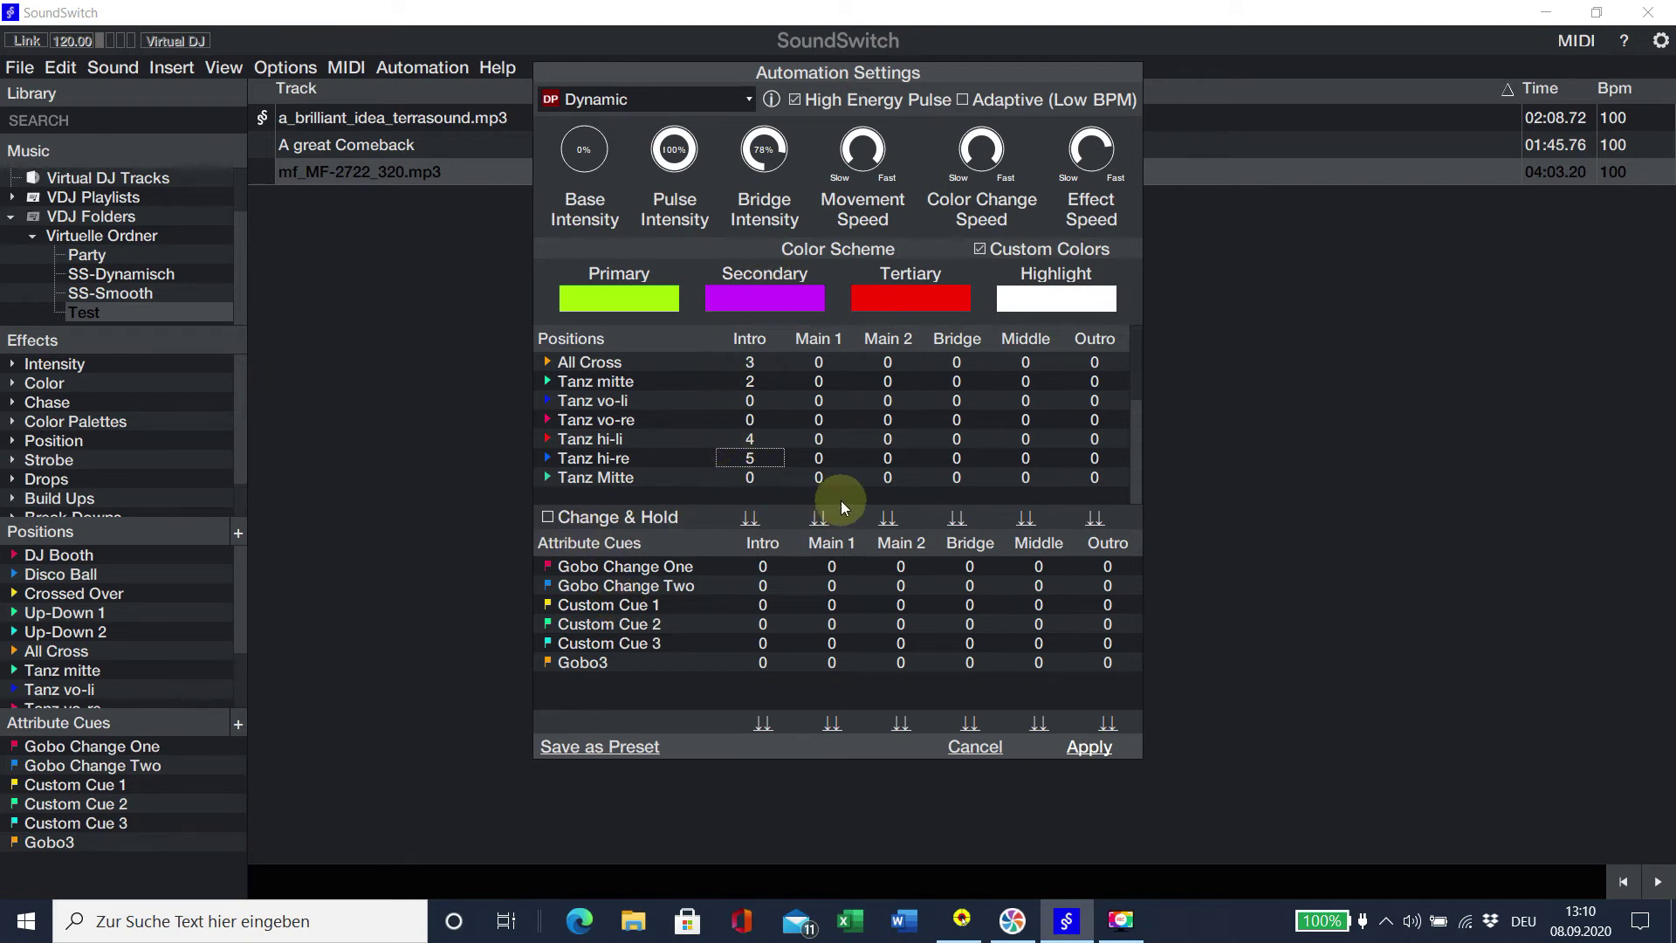
Number the Main 1 position cues 1 to 8 in list order, from DJ Booth through Tanz vo-li.
scroll(841, 500, up, 2)
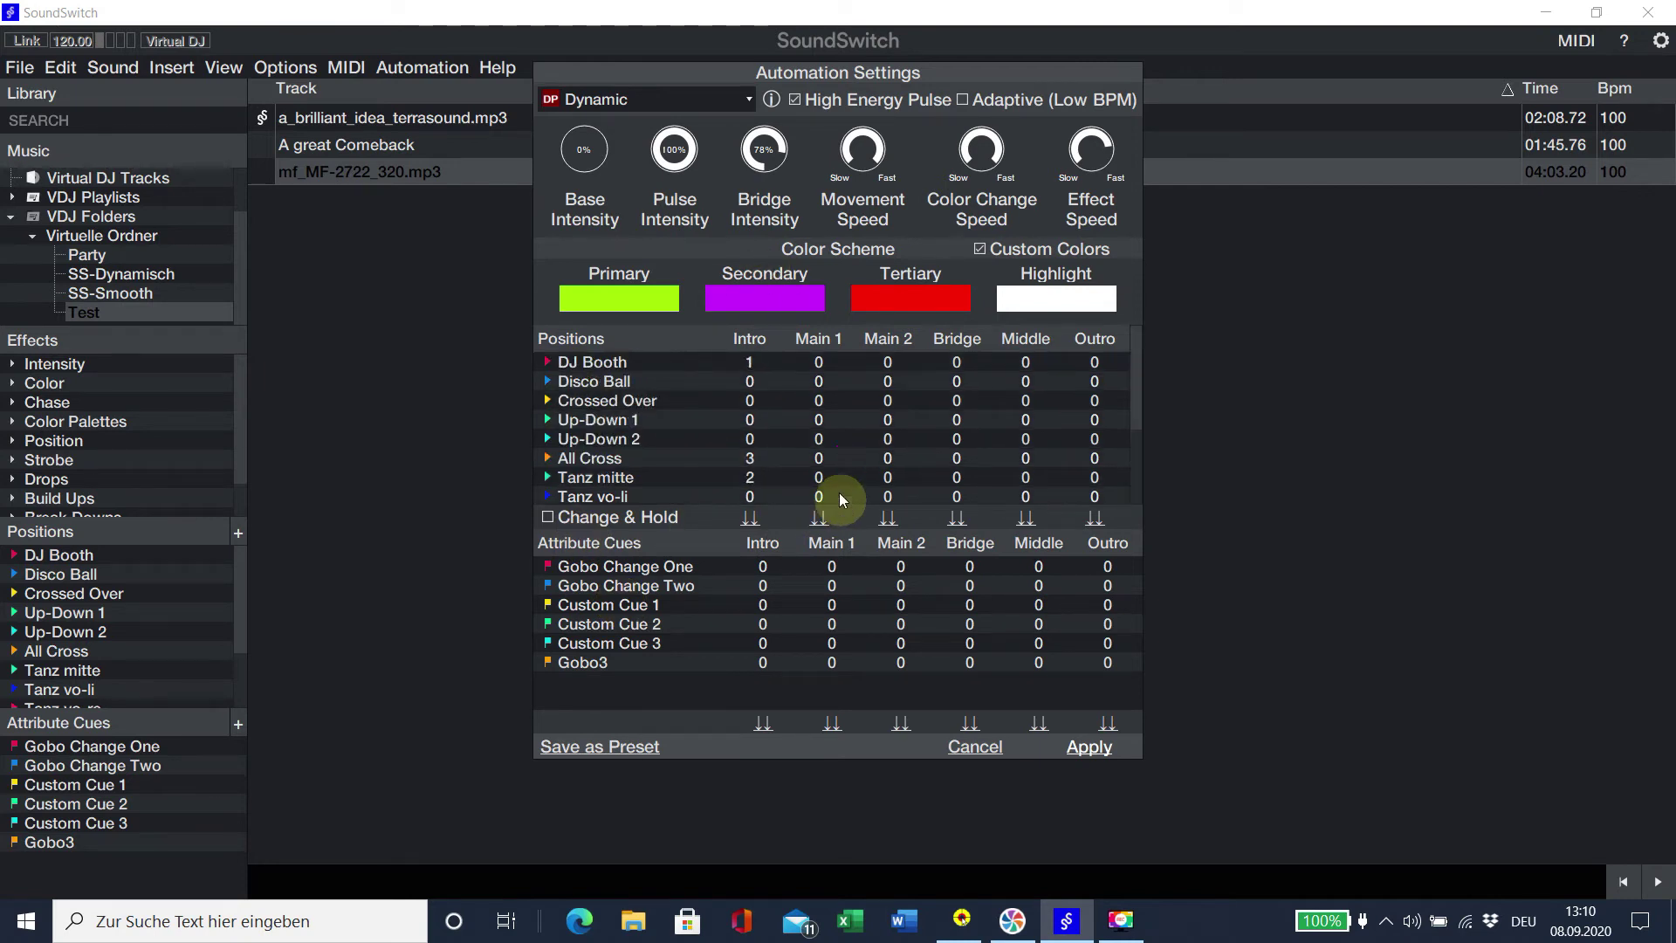
click(812, 382)
text(2)
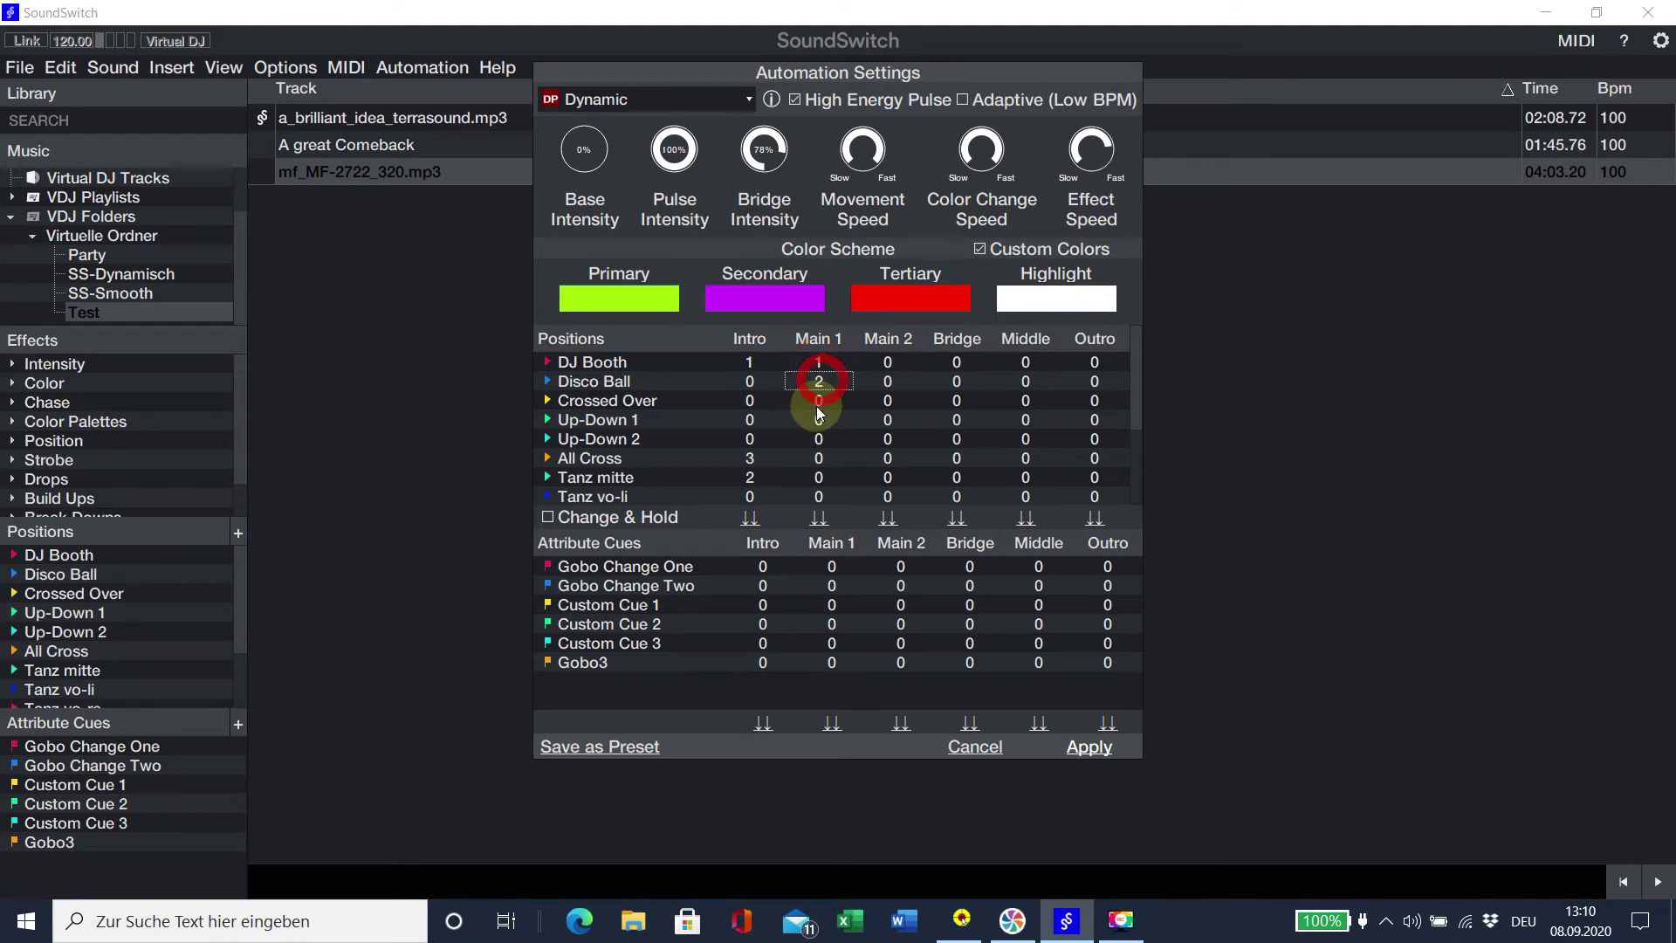
click(818, 406)
text(3)
click(819, 422)
text(4)
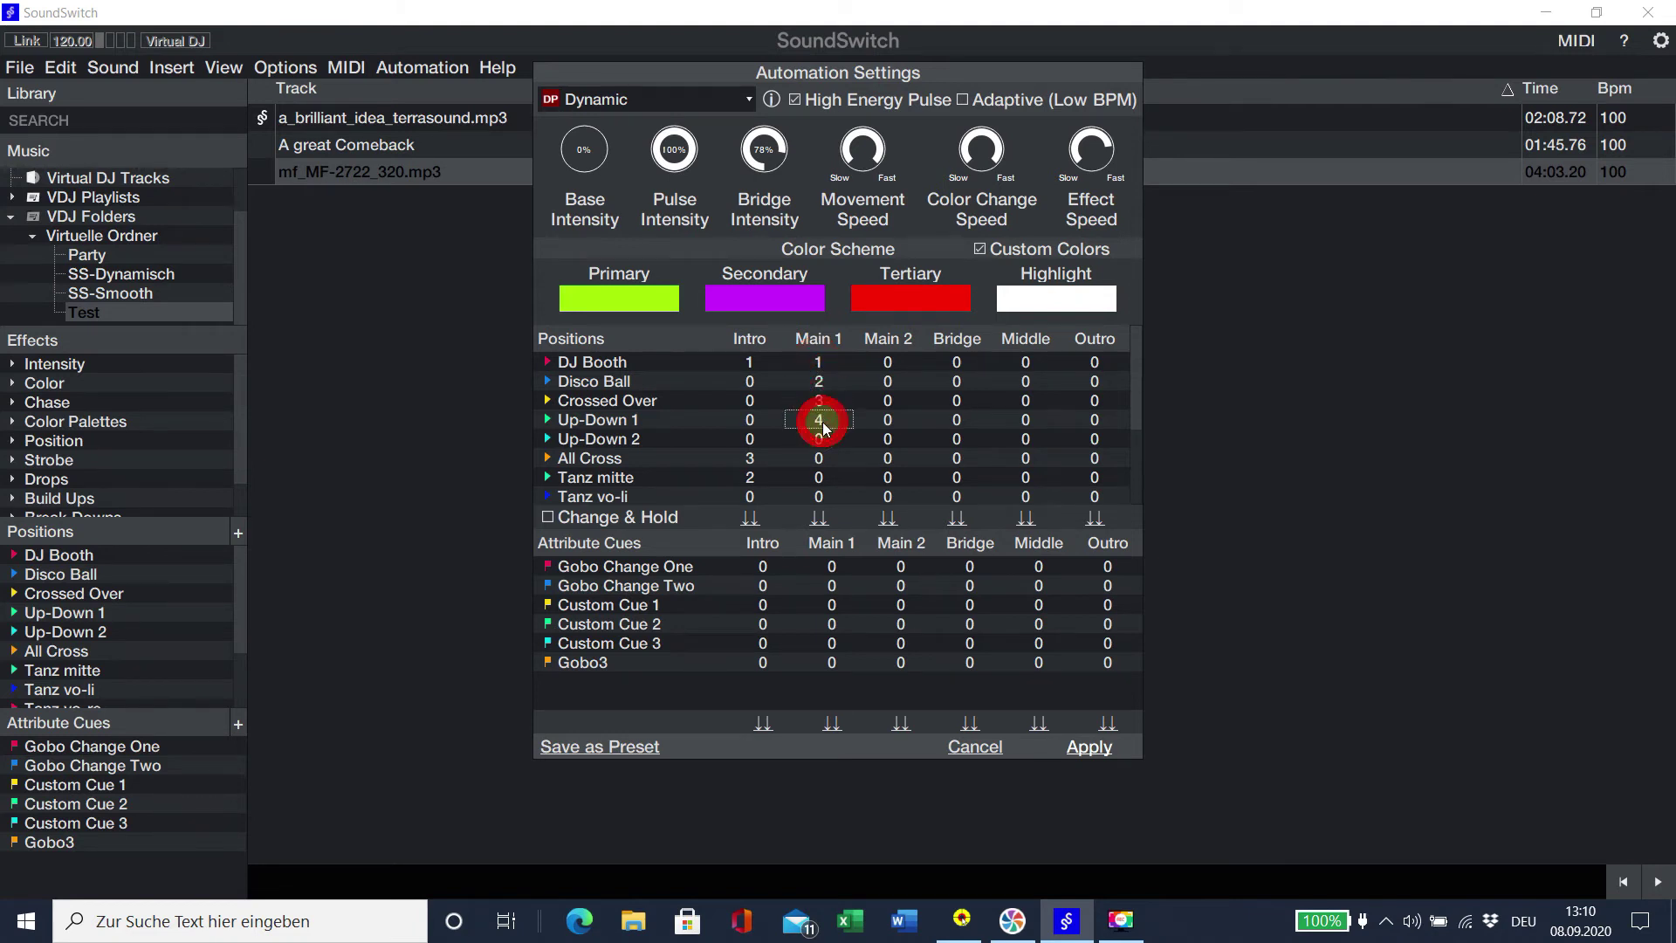
click(824, 441)
text(5)
click(819, 460)
text(6)
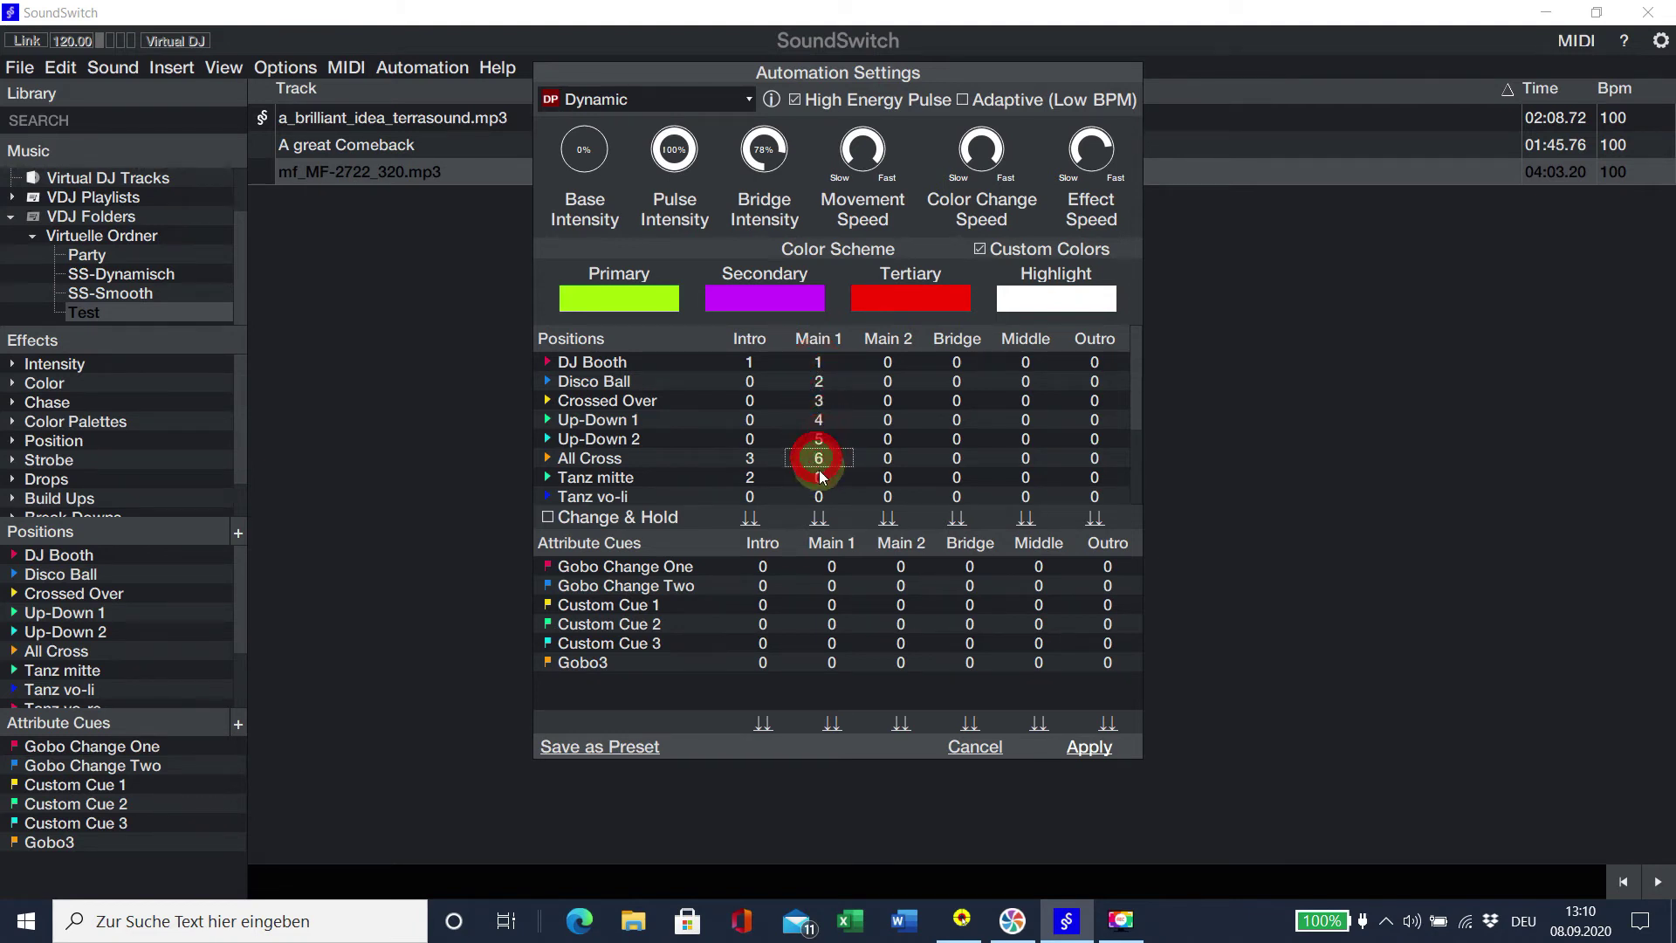
click(820, 481)
text(78)
Add Tanz vo-re, Tanz hi-li, Tanz hi-re and Tanz Mitte as Main 1 positions 9 to 12 and choose the Out & Back placement pattern.
scroll(824, 500, down, 2)
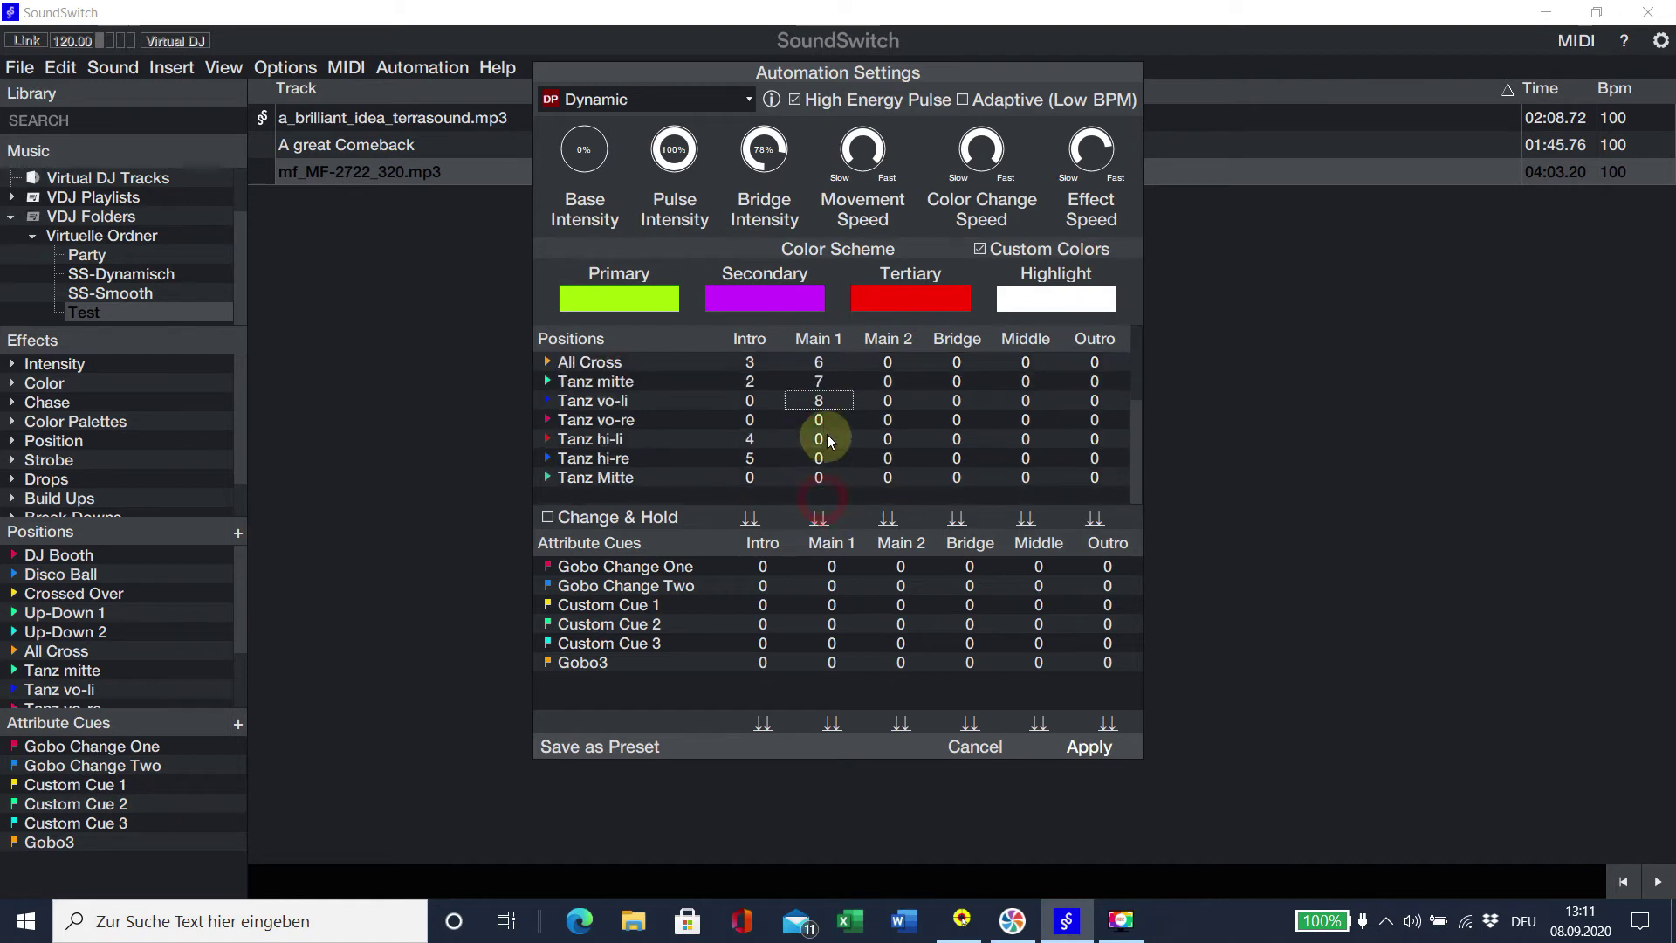
click(821, 423)
text(9)
click(821, 441)
text(10)
click(825, 459)
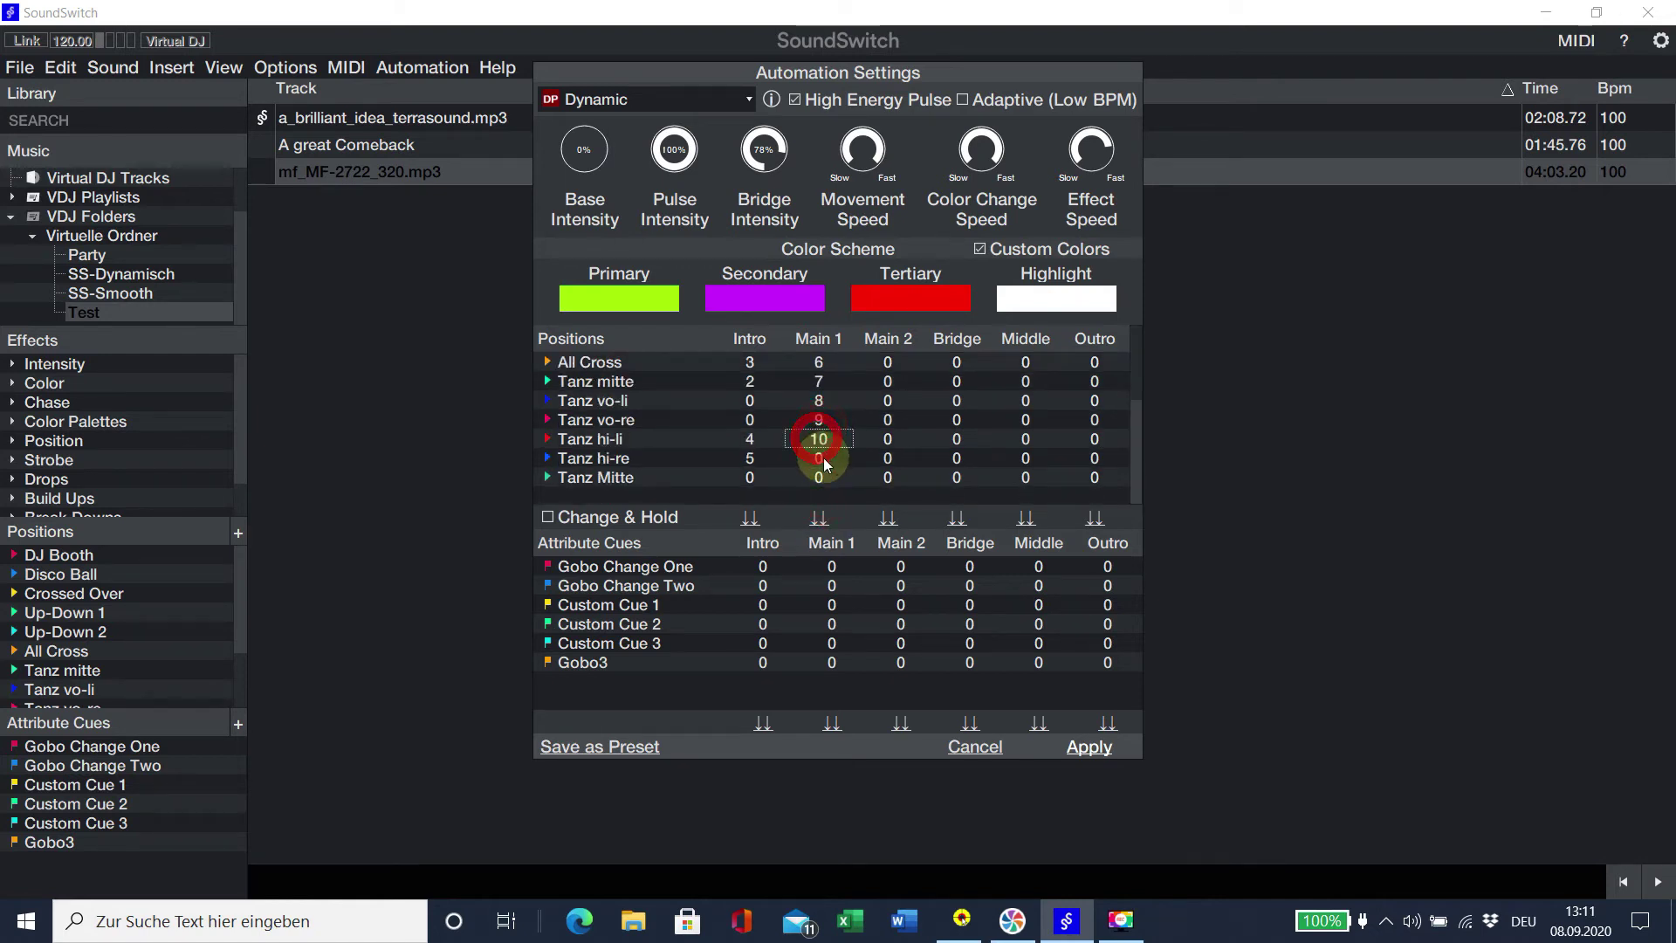
text(11)
click(824, 480)
text(12)
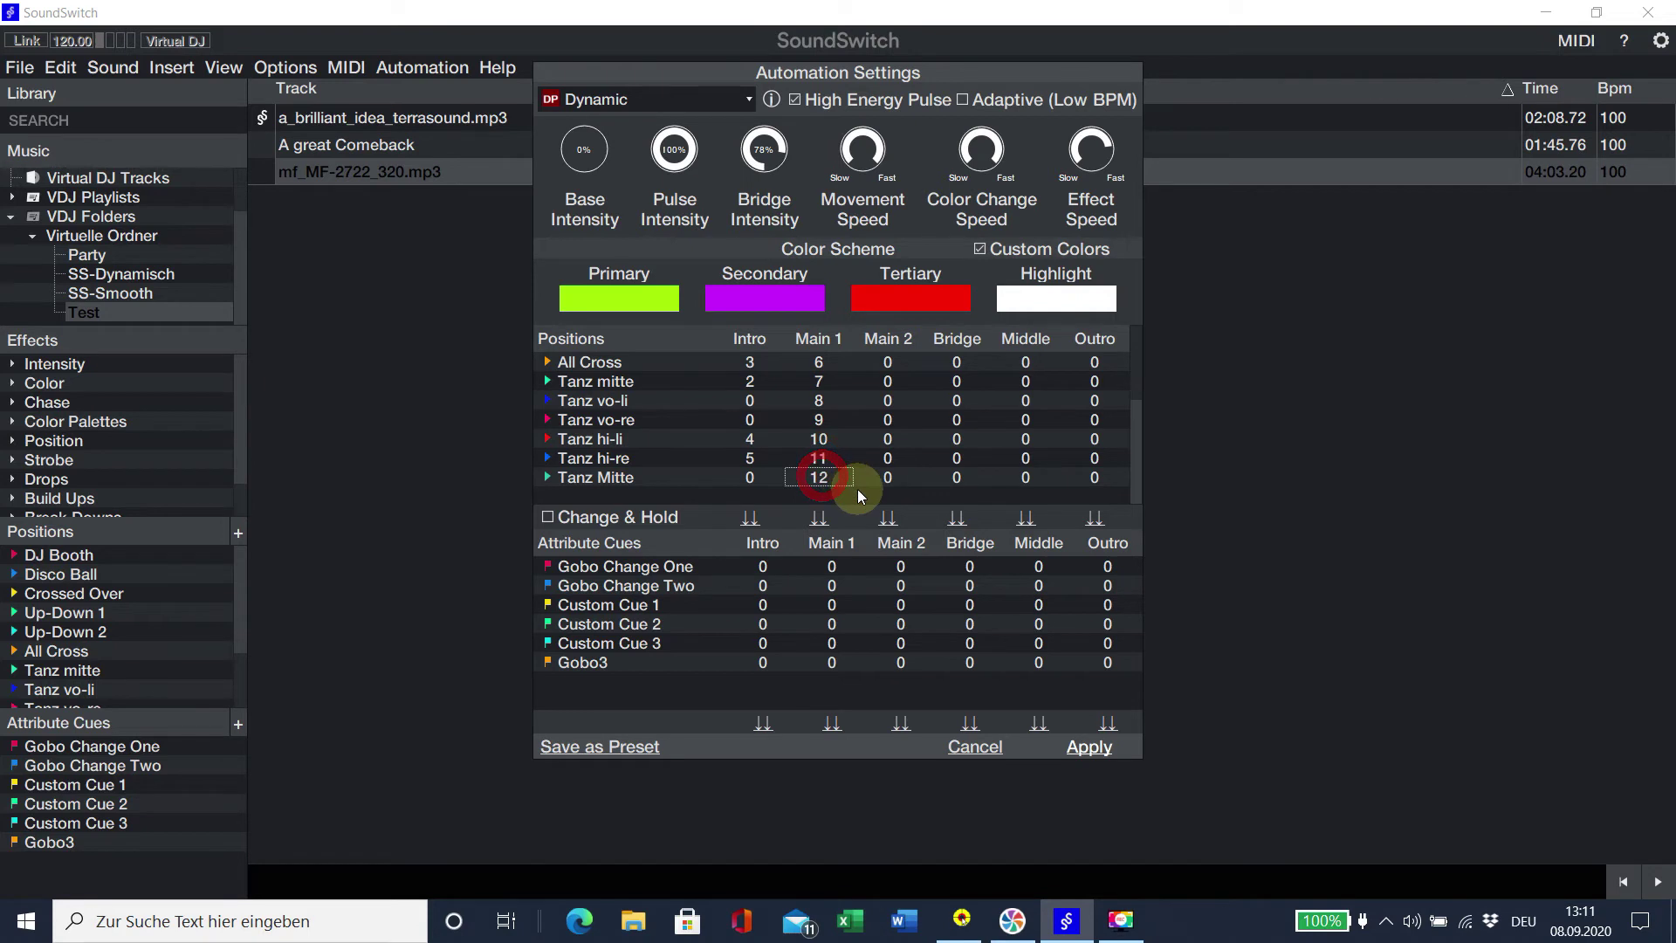
click(822, 519)
Place the Main 2 position cues in the order Crossed Over, Up-Down 1, Up-Down 2, All Cross, Tanz mitte.
scroll(885, 454, up, 2)
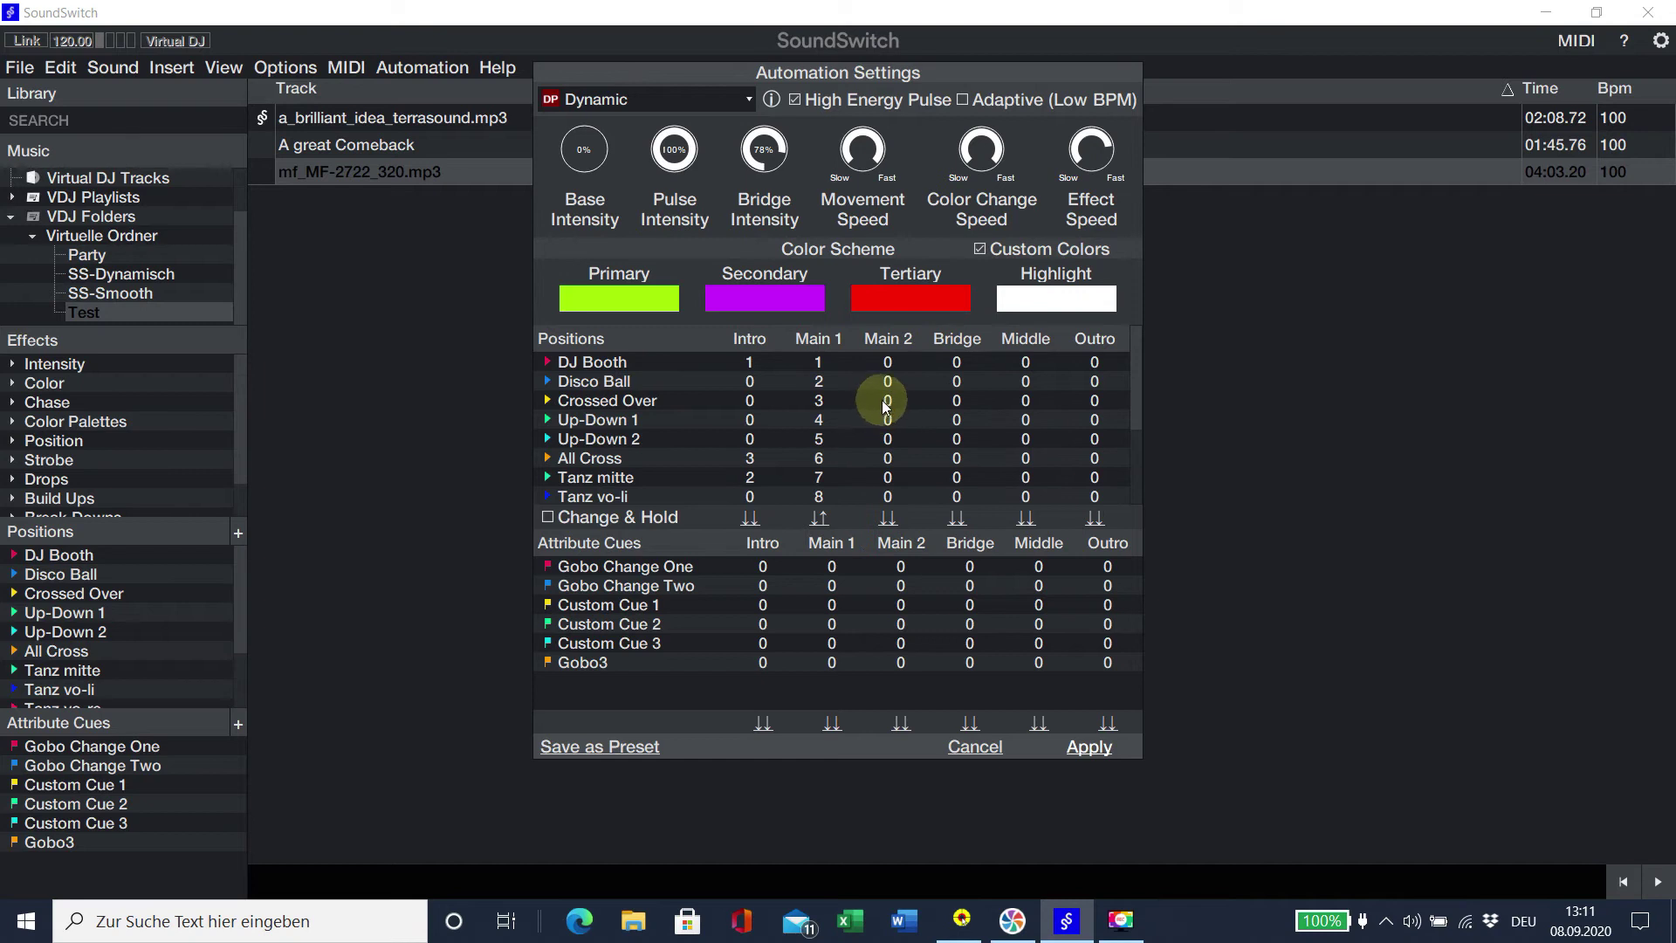
click(887, 421)
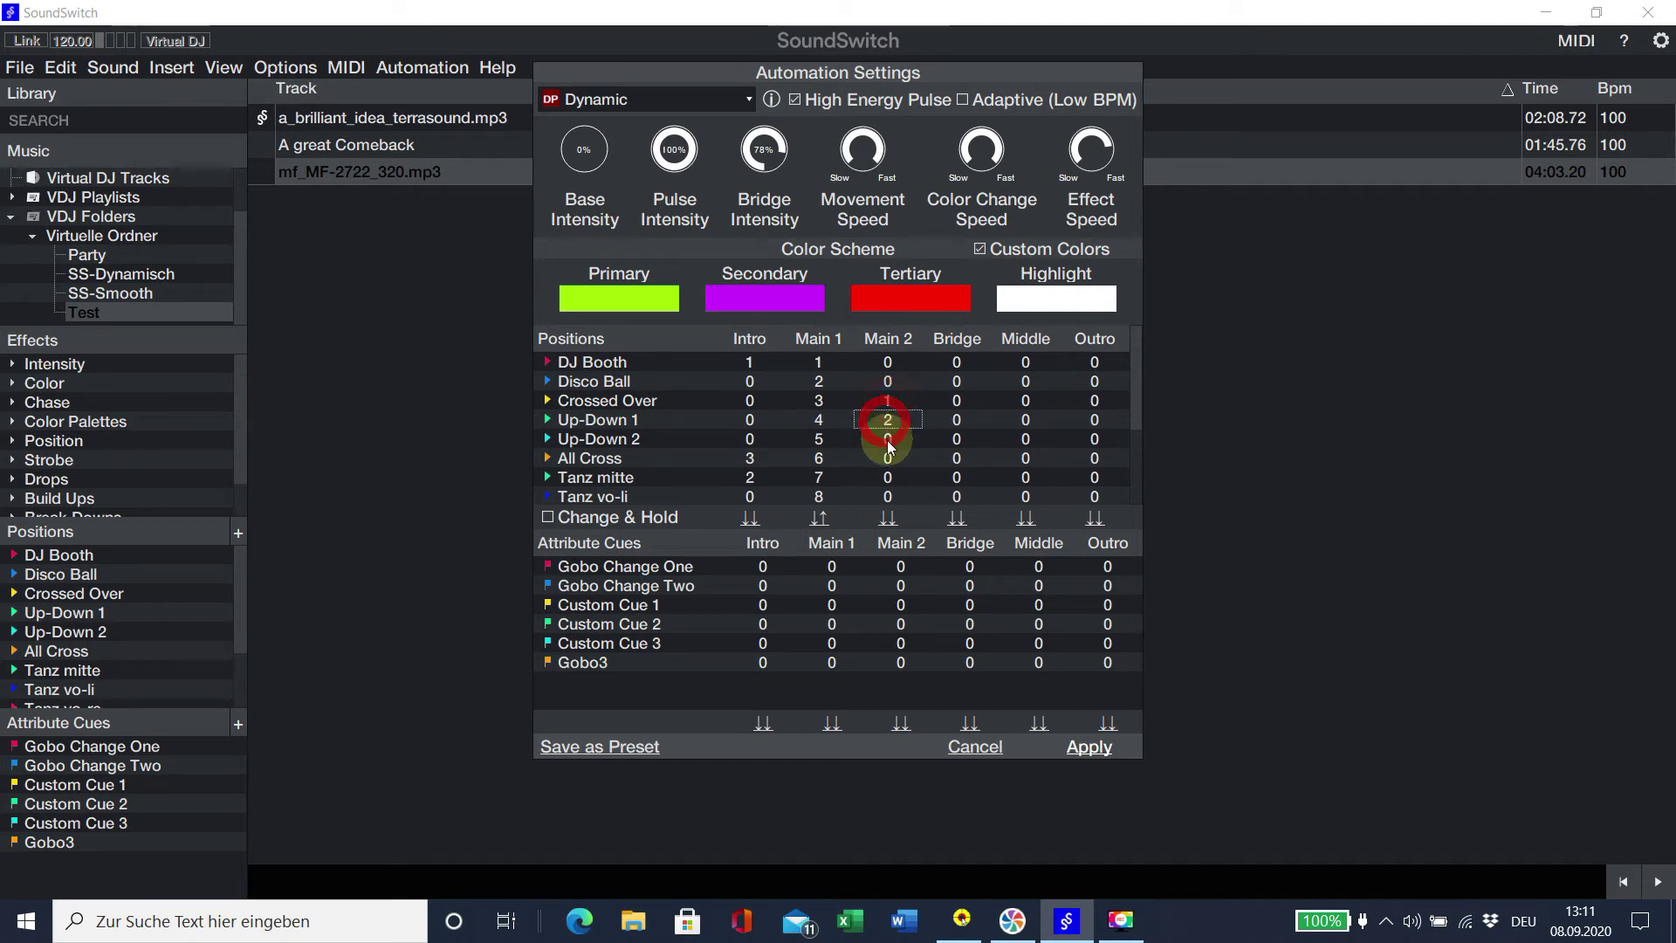
click(889, 441)
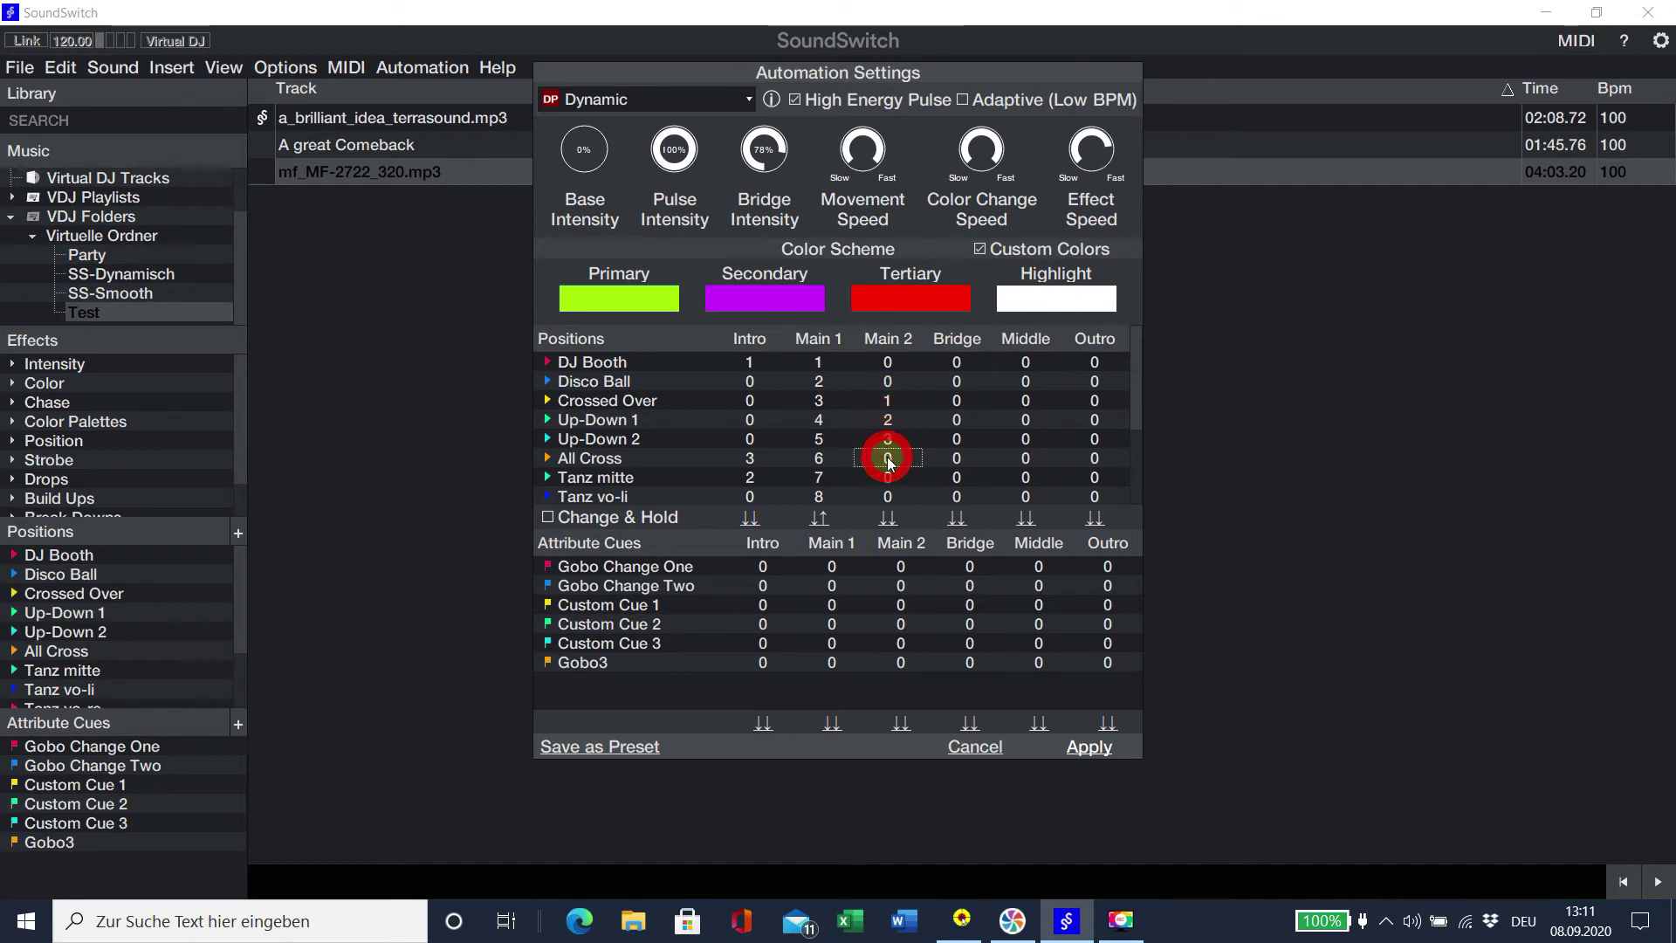
click(888, 460)
click(887, 478)
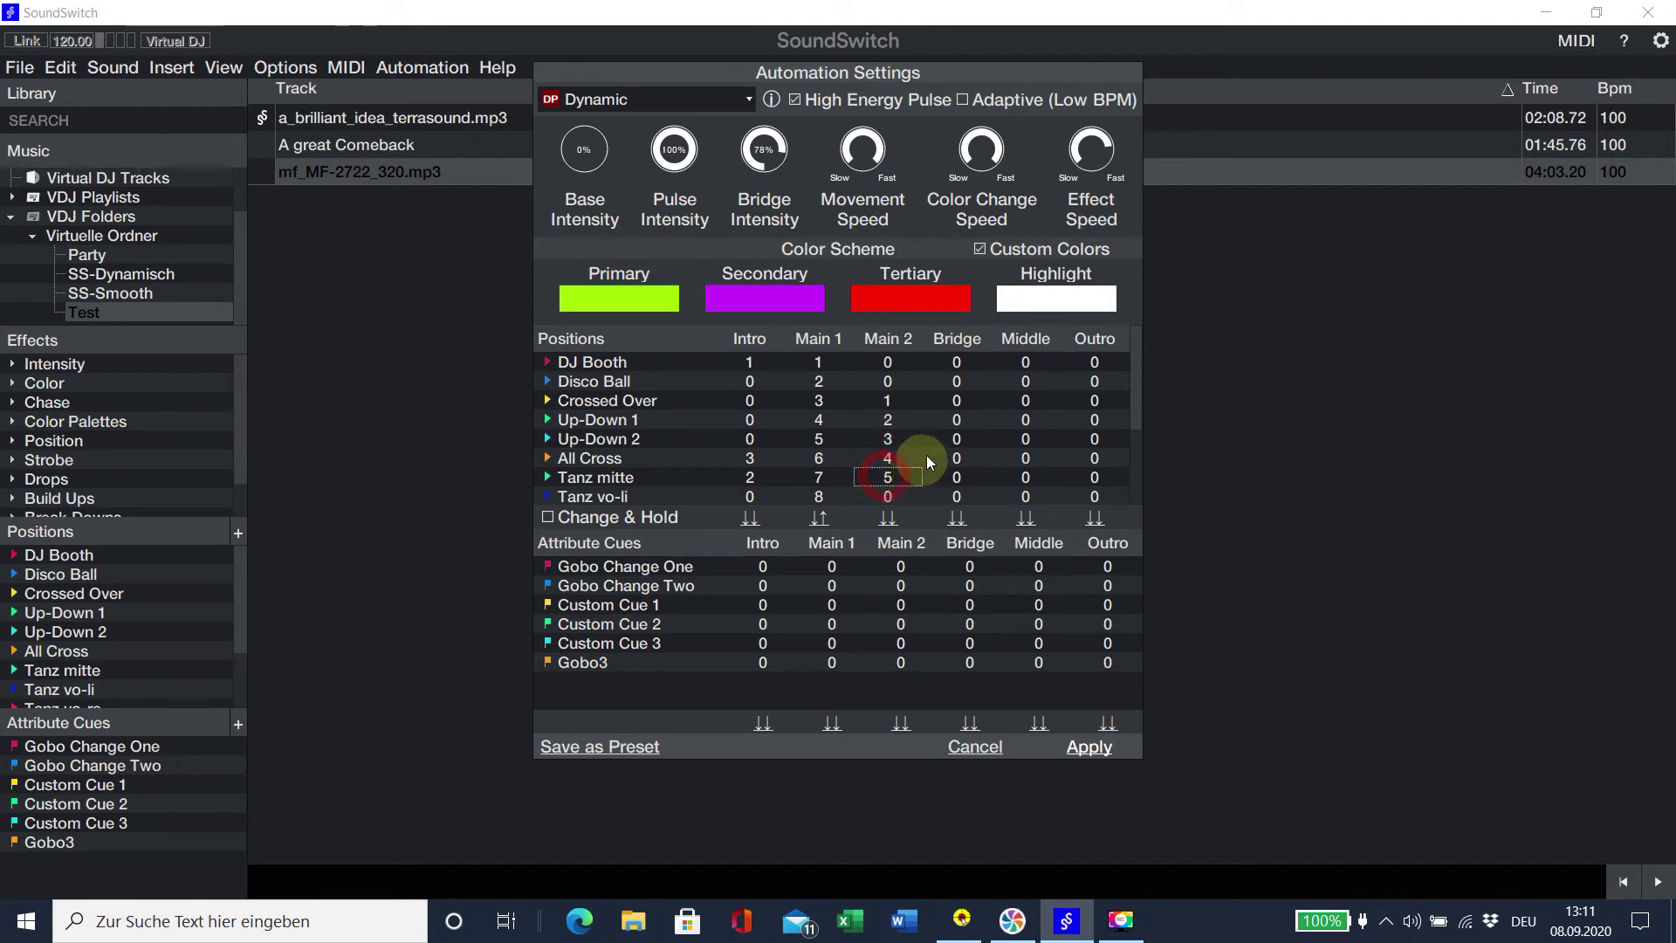
Place the Bridge position cues in the order DJ Booth, Tanz Mitte (last in the list), All Cross.
click(957, 362)
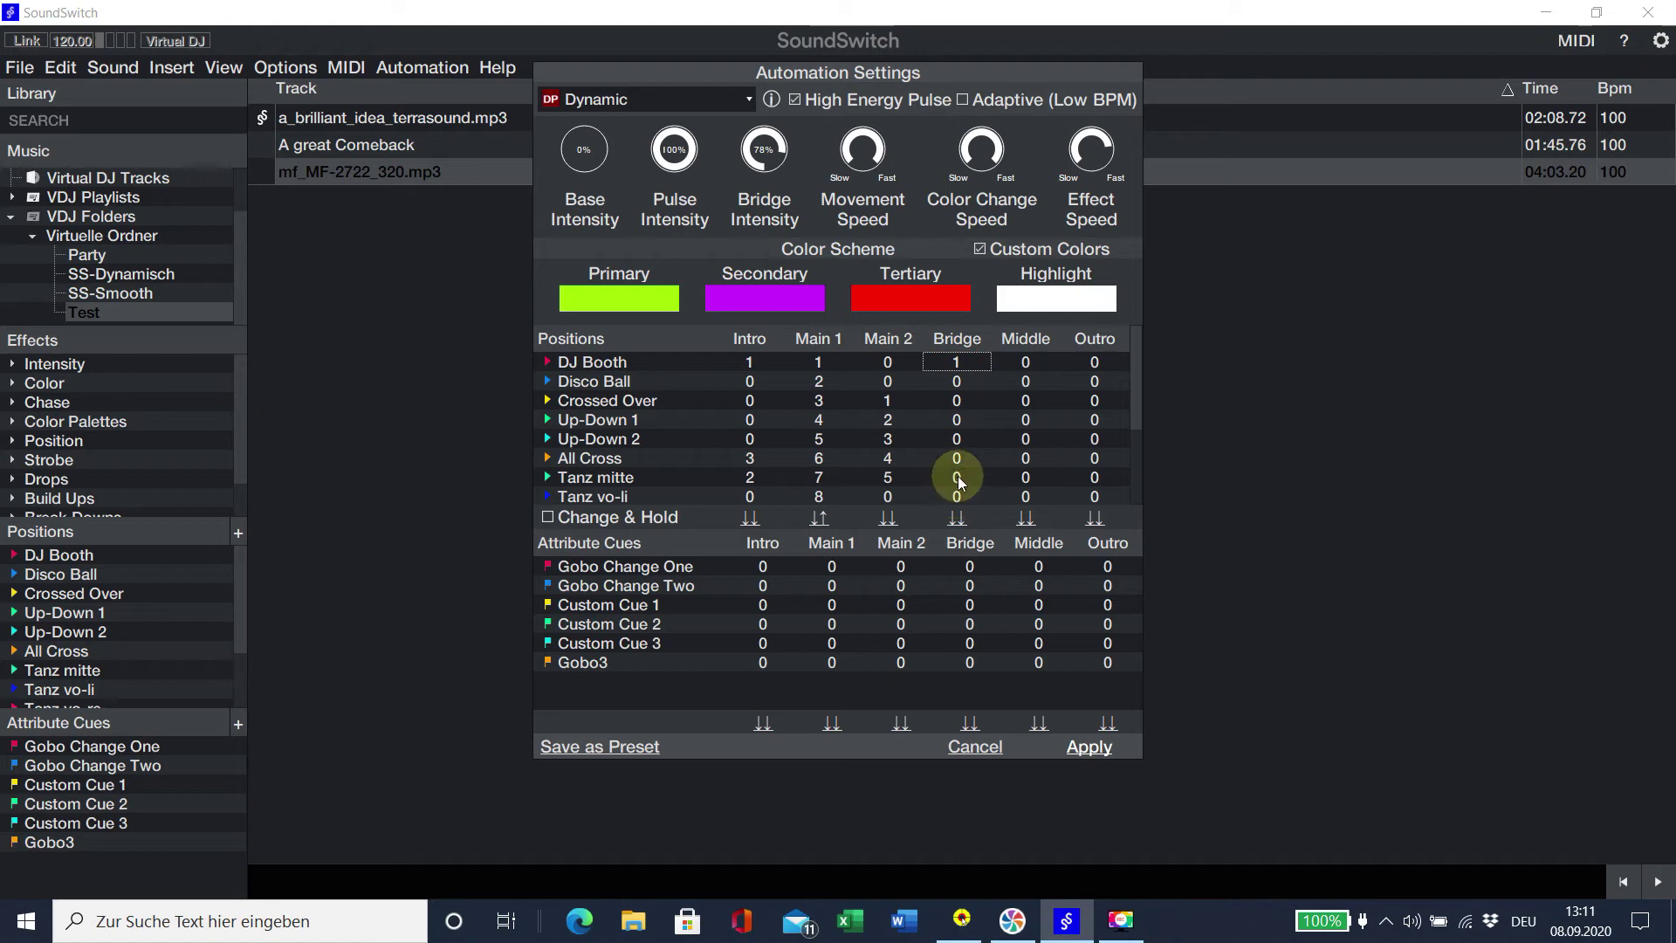
scroll(958, 478, down, 1)
scroll(959, 482, down, 1)
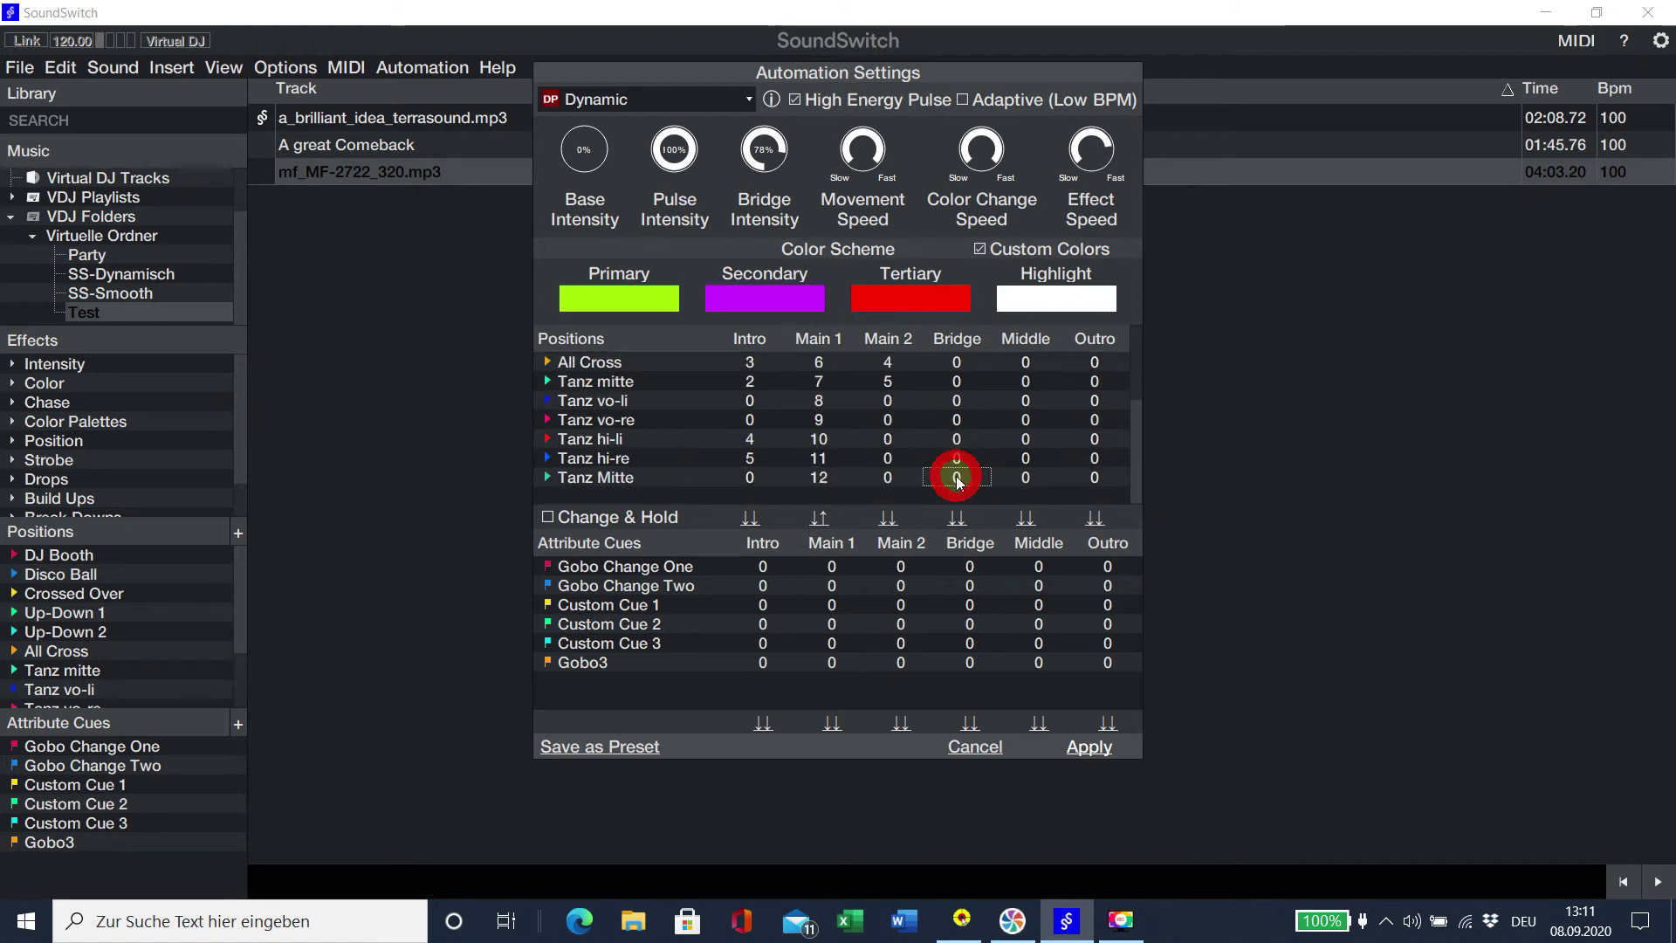
click(956, 476)
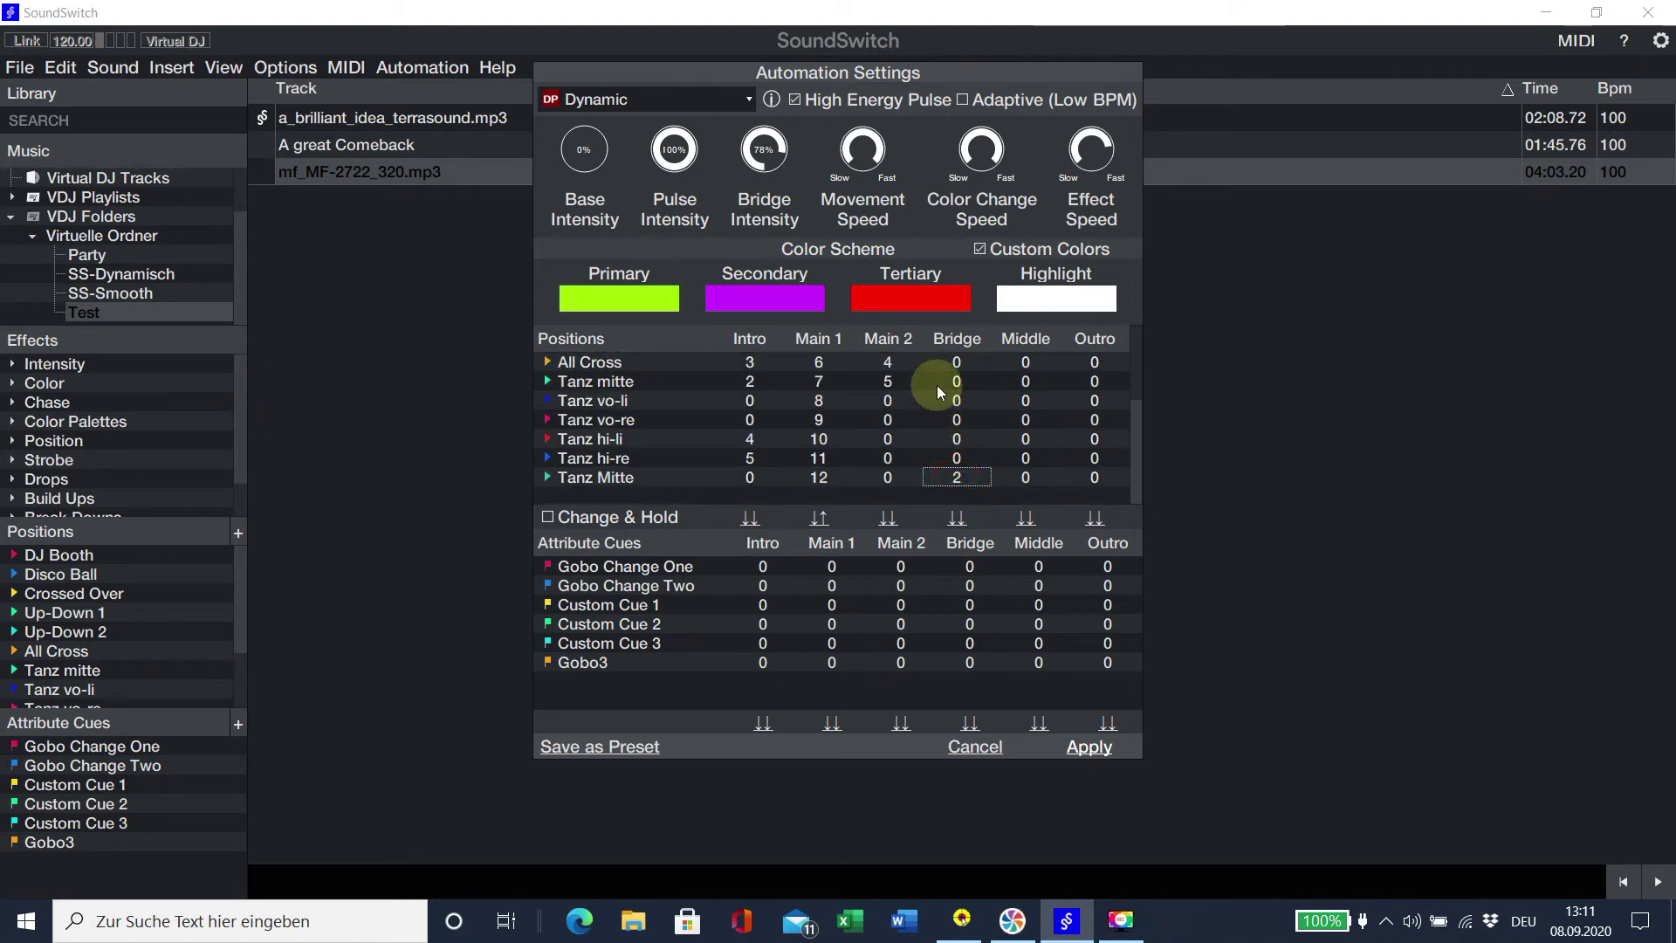
click(957, 362)
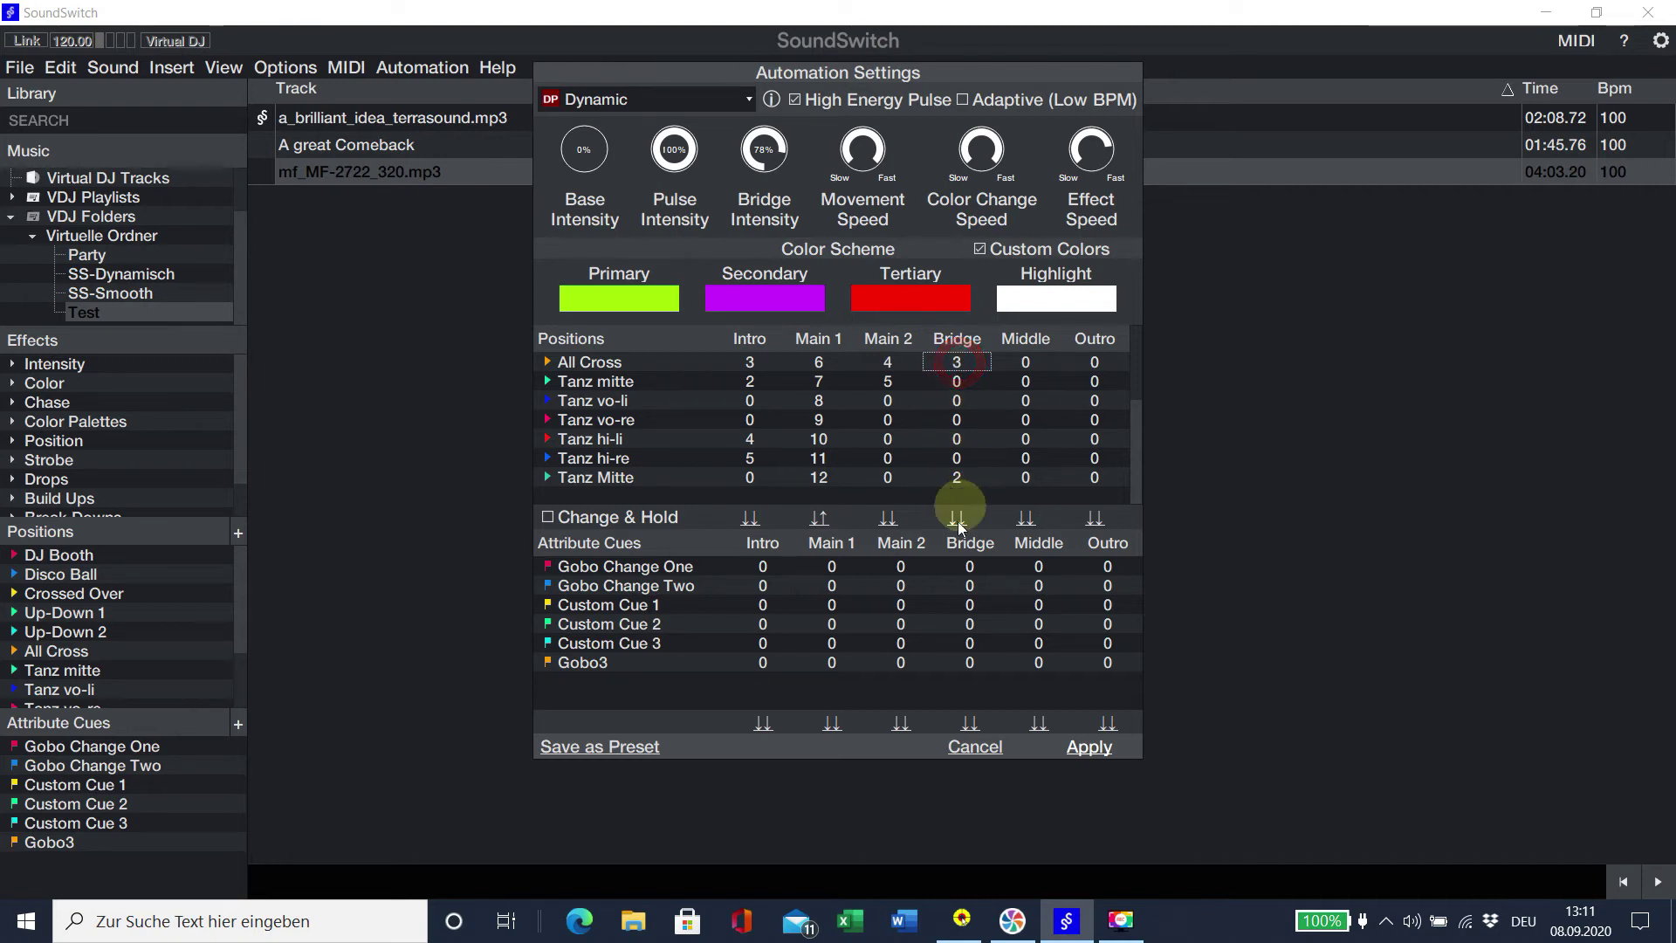
Place the Middle position cues in the order All Cross, Tanz vo-li, Tanz hi-li, Tanz Mitte (last in the list).
click(1028, 361)
click(1026, 400)
click(1026, 439)
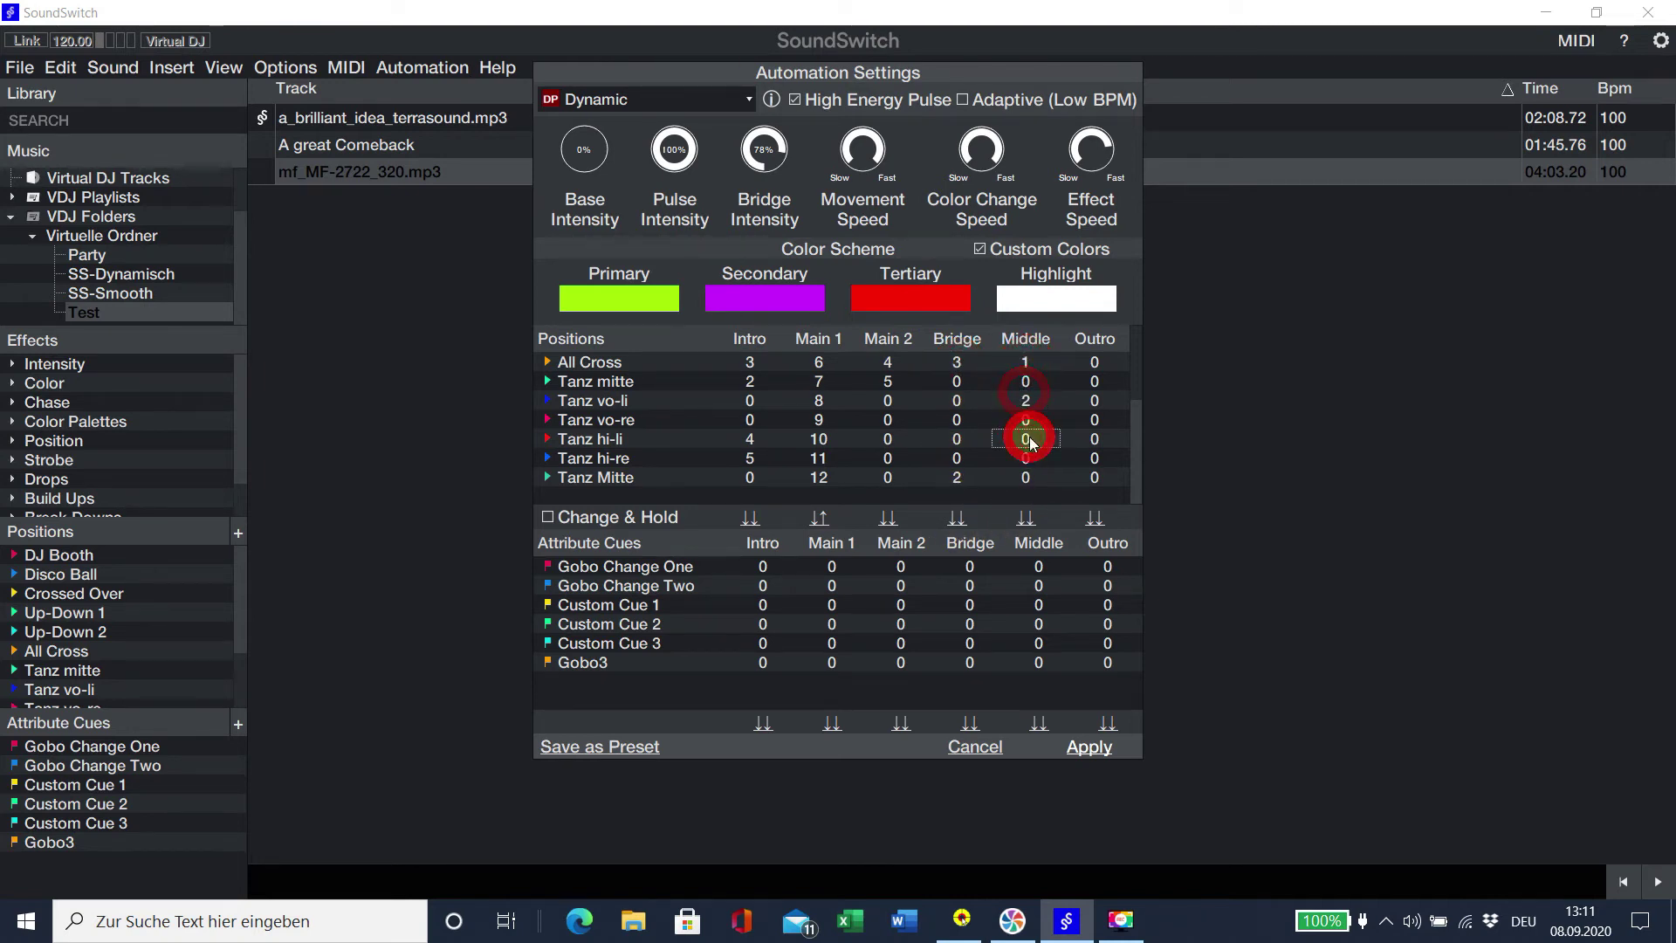
click(1028, 478)
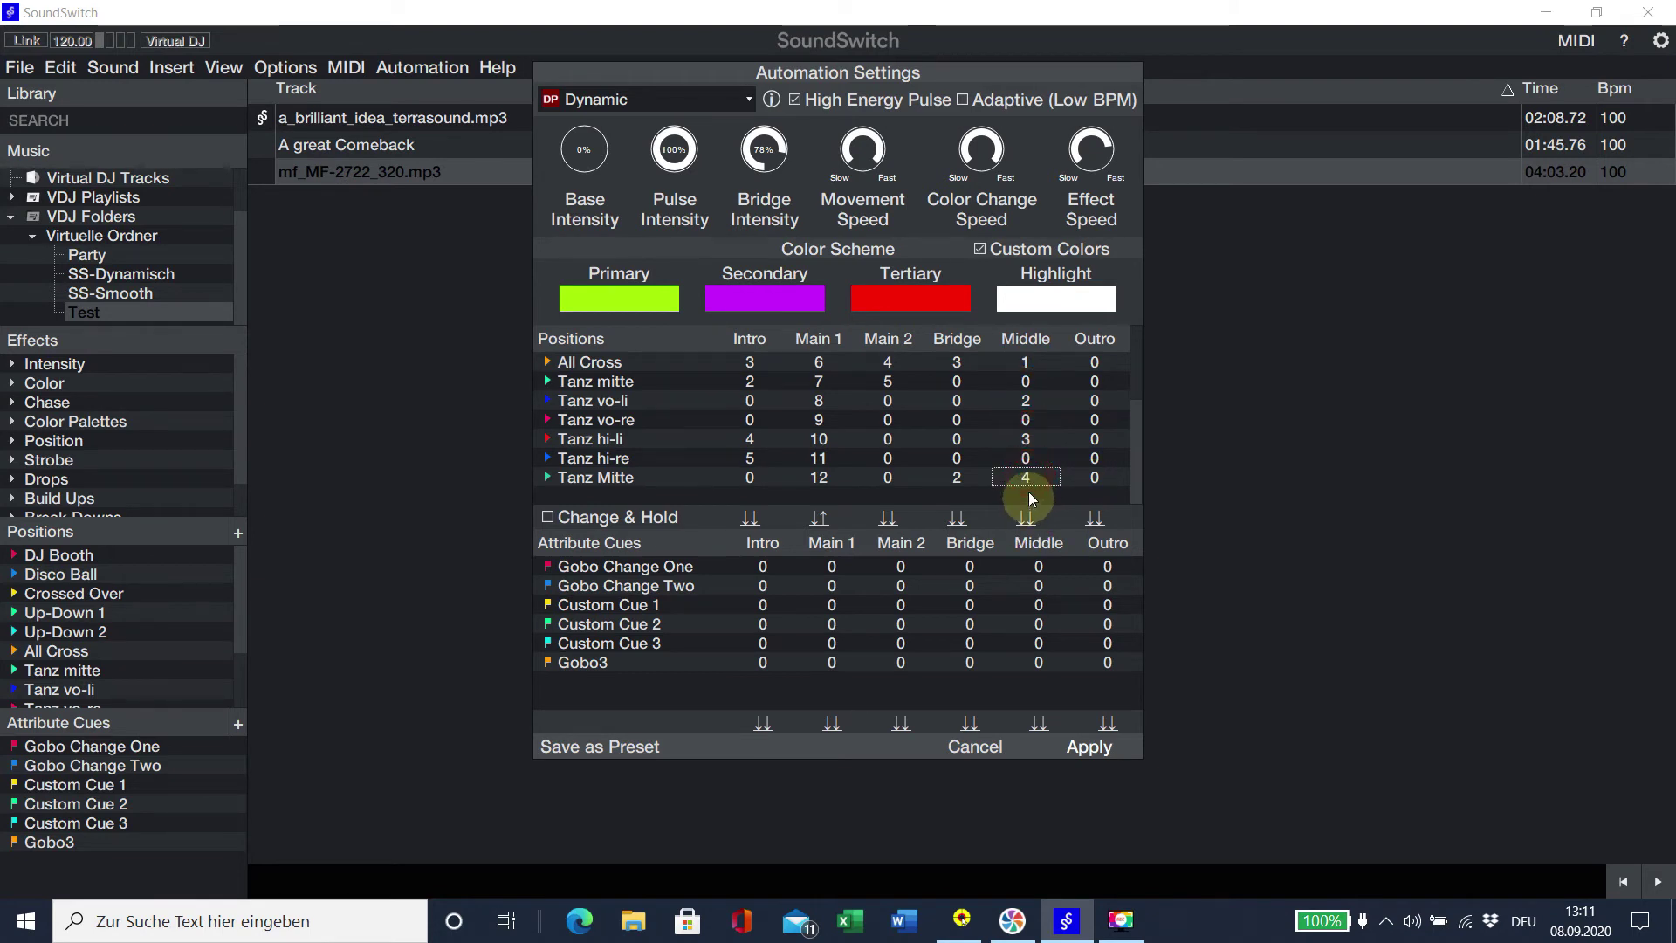
Place the Outro position cues in the order Tanz vo-re, Crossed Over, Up-Down 2, Up-Down 1, with All Cross deselected.
click(1094, 362)
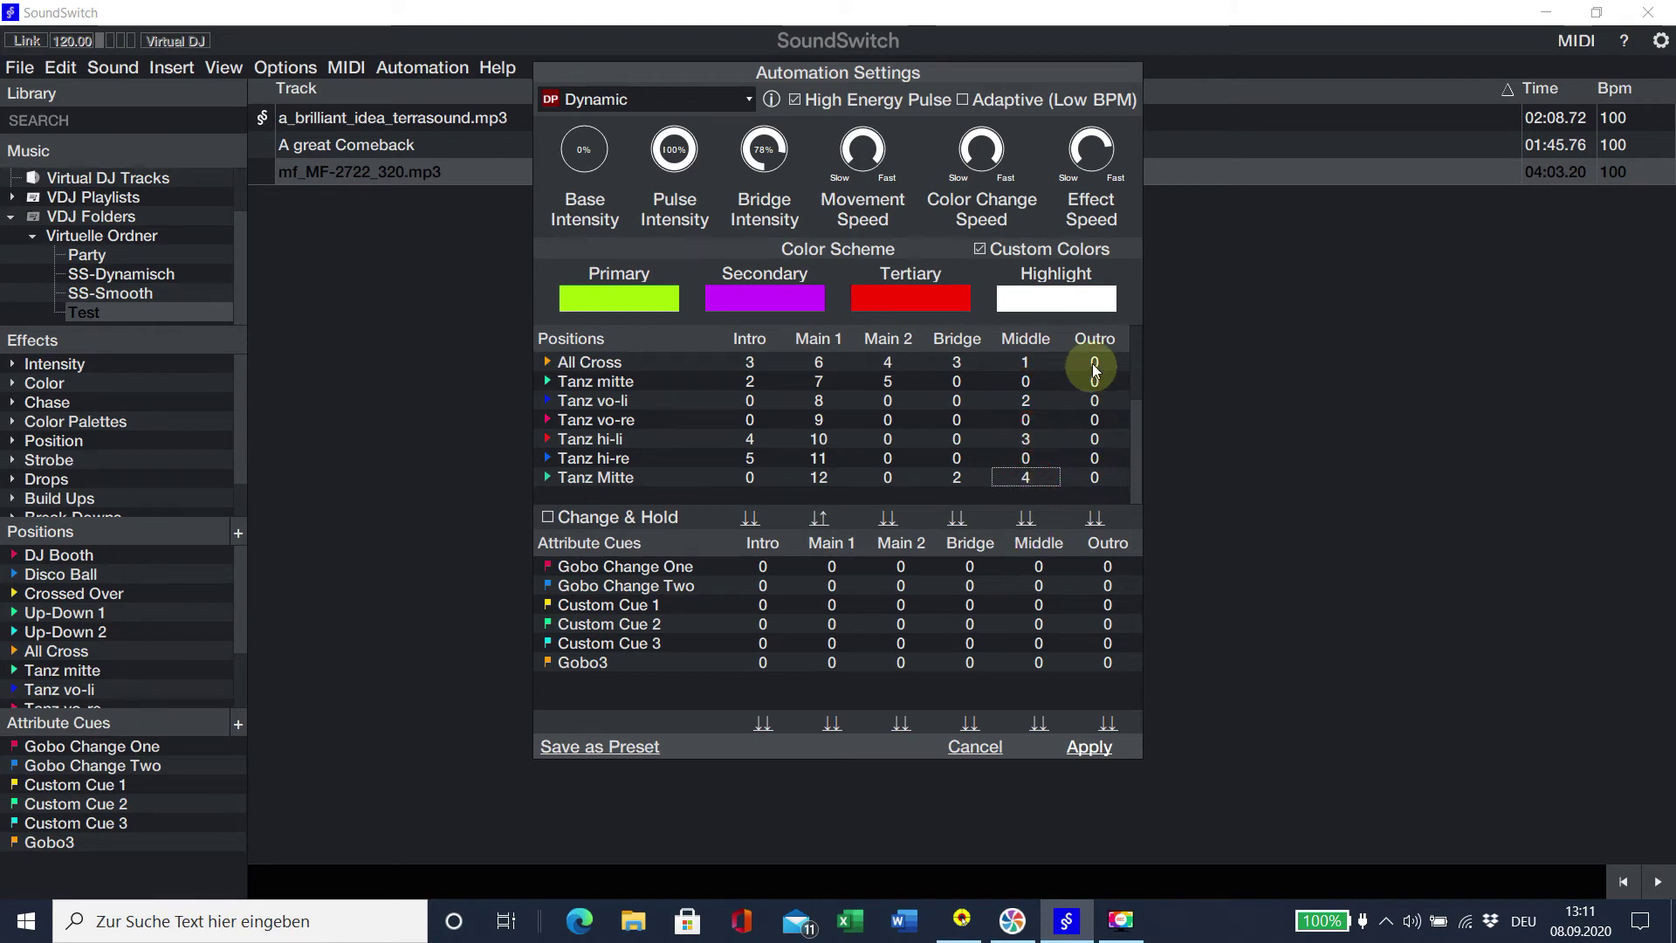
click(1094, 420)
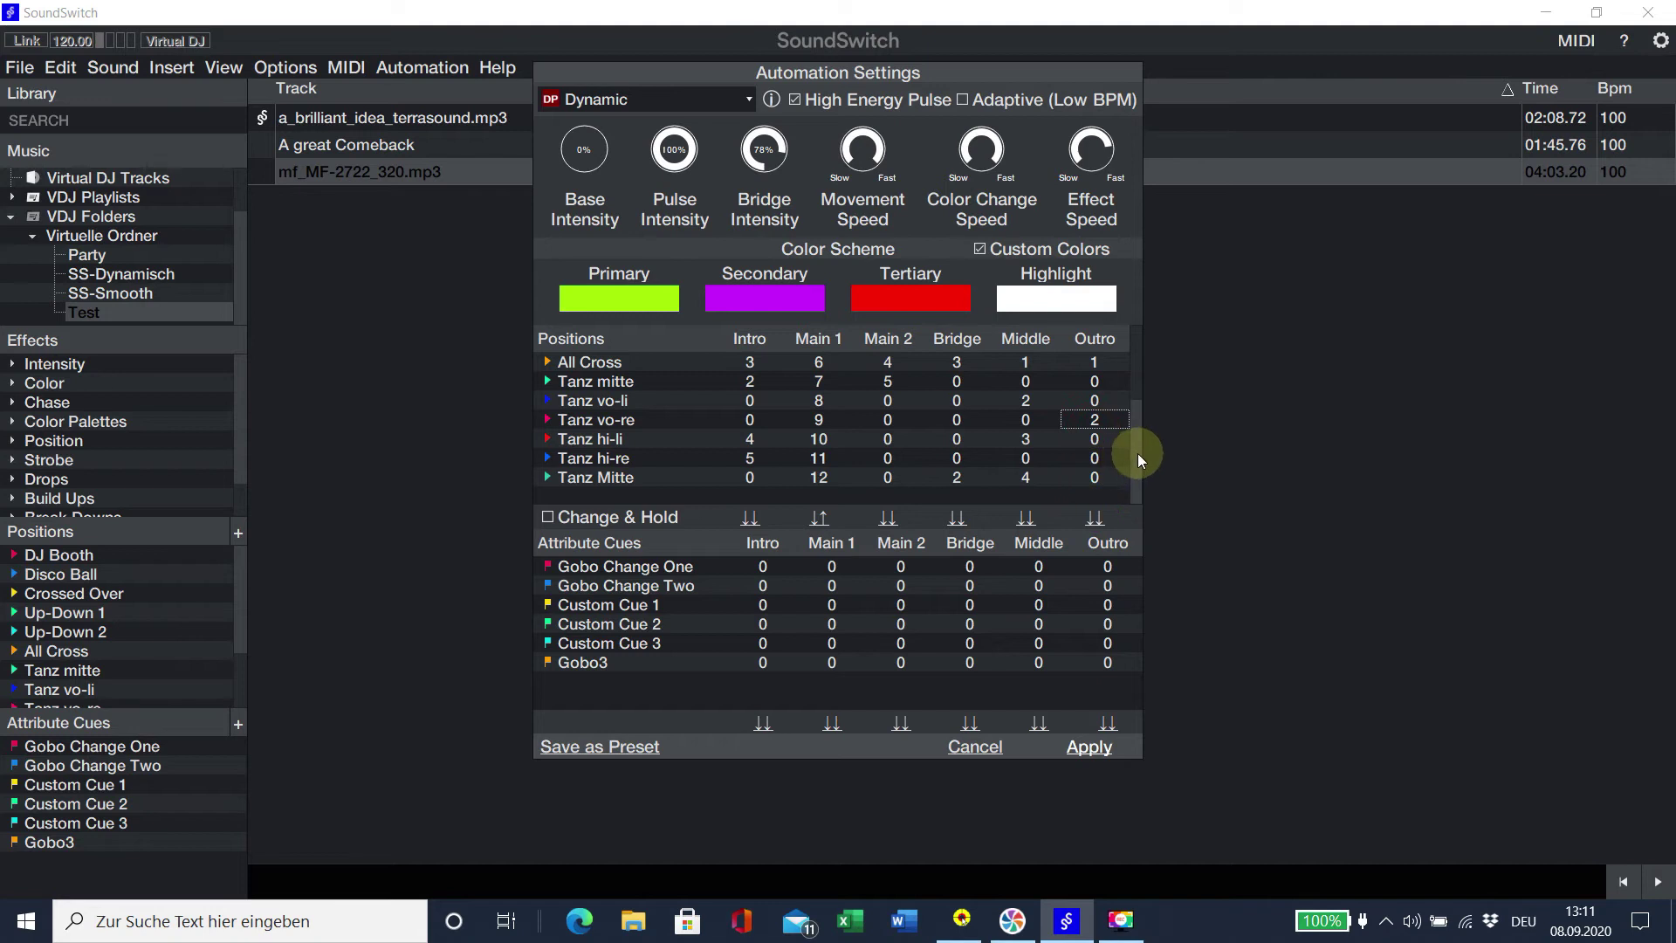
click(1144, 366)
drag(1136, 422, 1140, 381)
click(1110, 365)
click(1102, 402)
click(1098, 421)
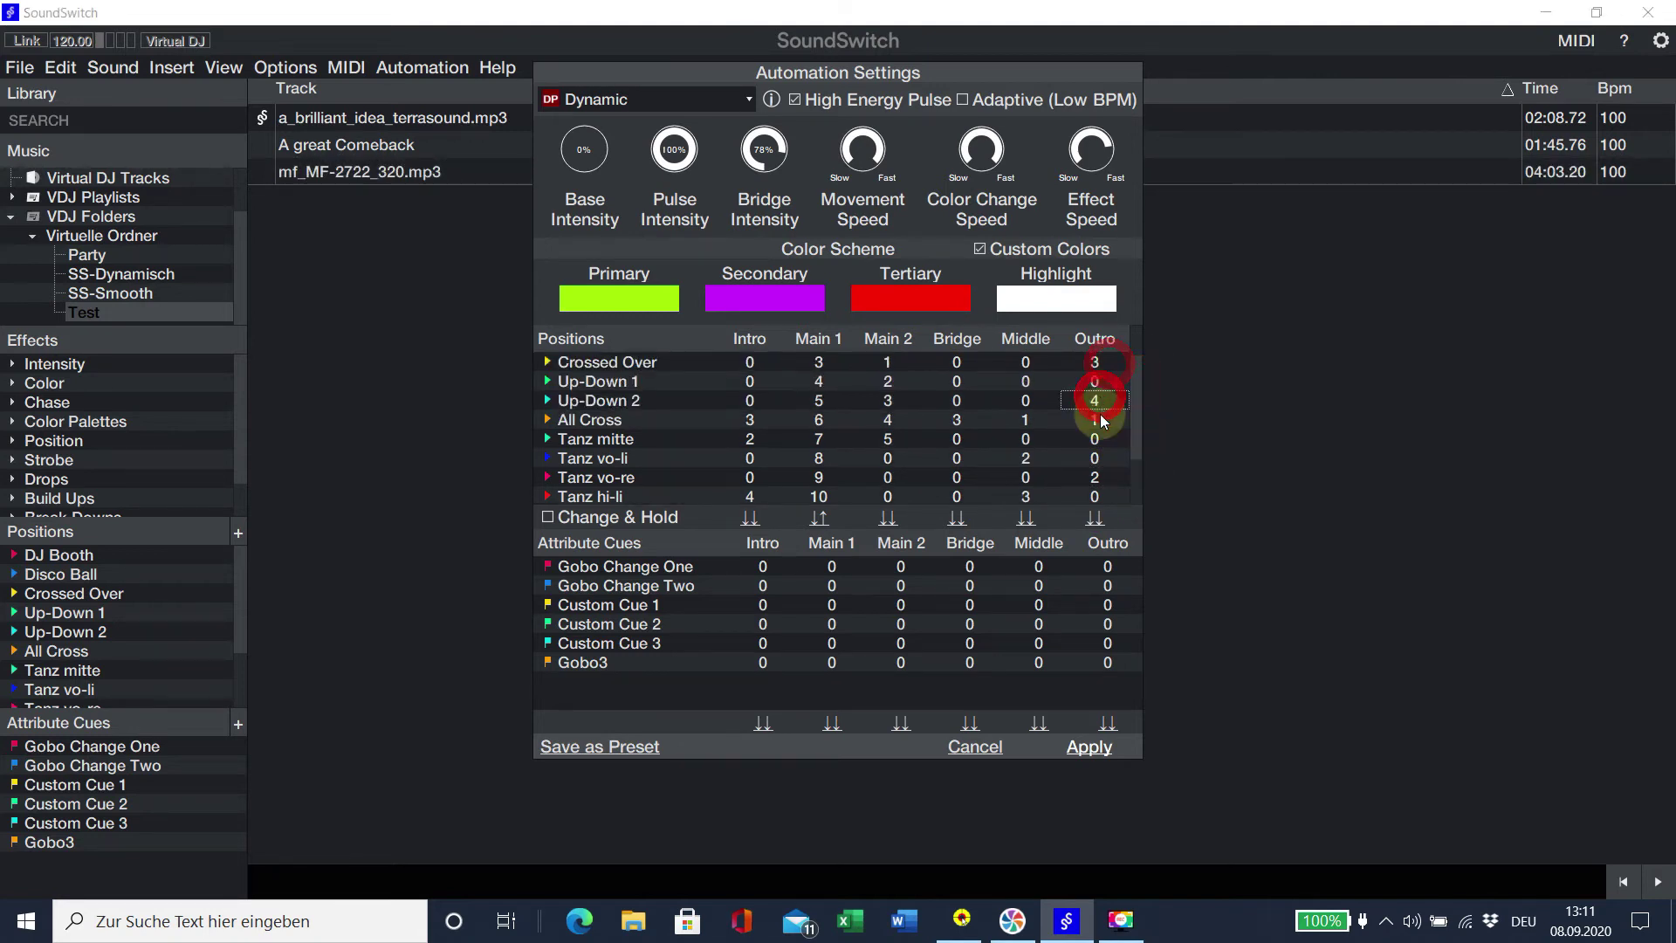
click(1105, 389)
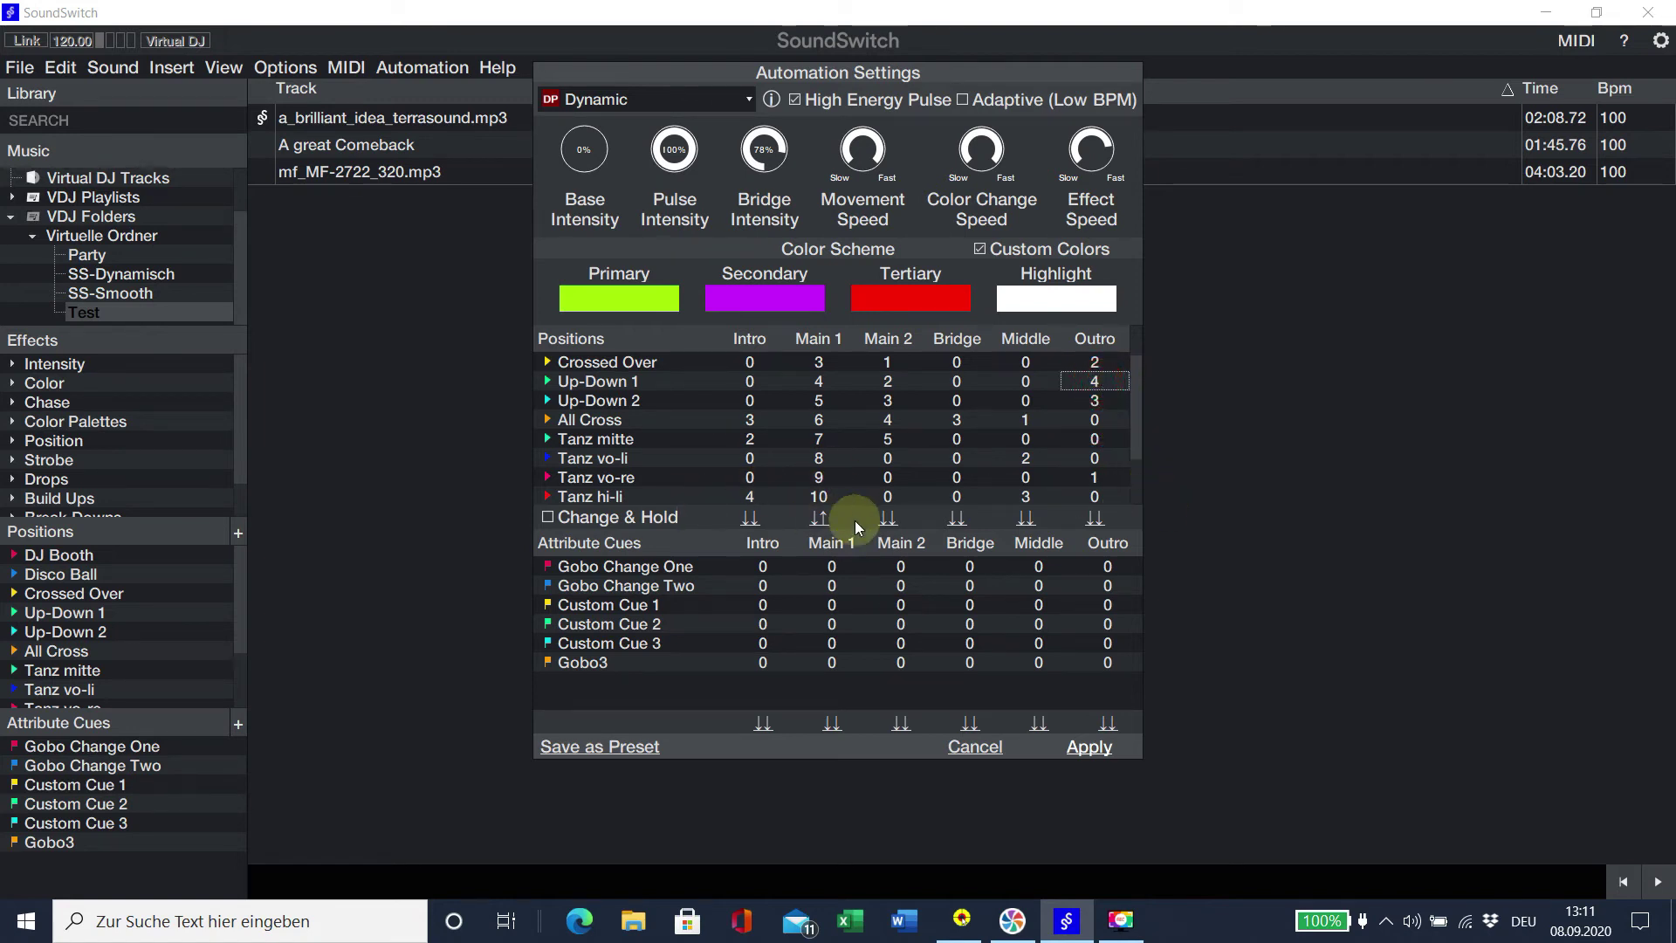
Apply the automation settings with randomized attribute cues to script mf_MF-2722_320.mp3, and close the finished batch automation report.
click(1105, 752)
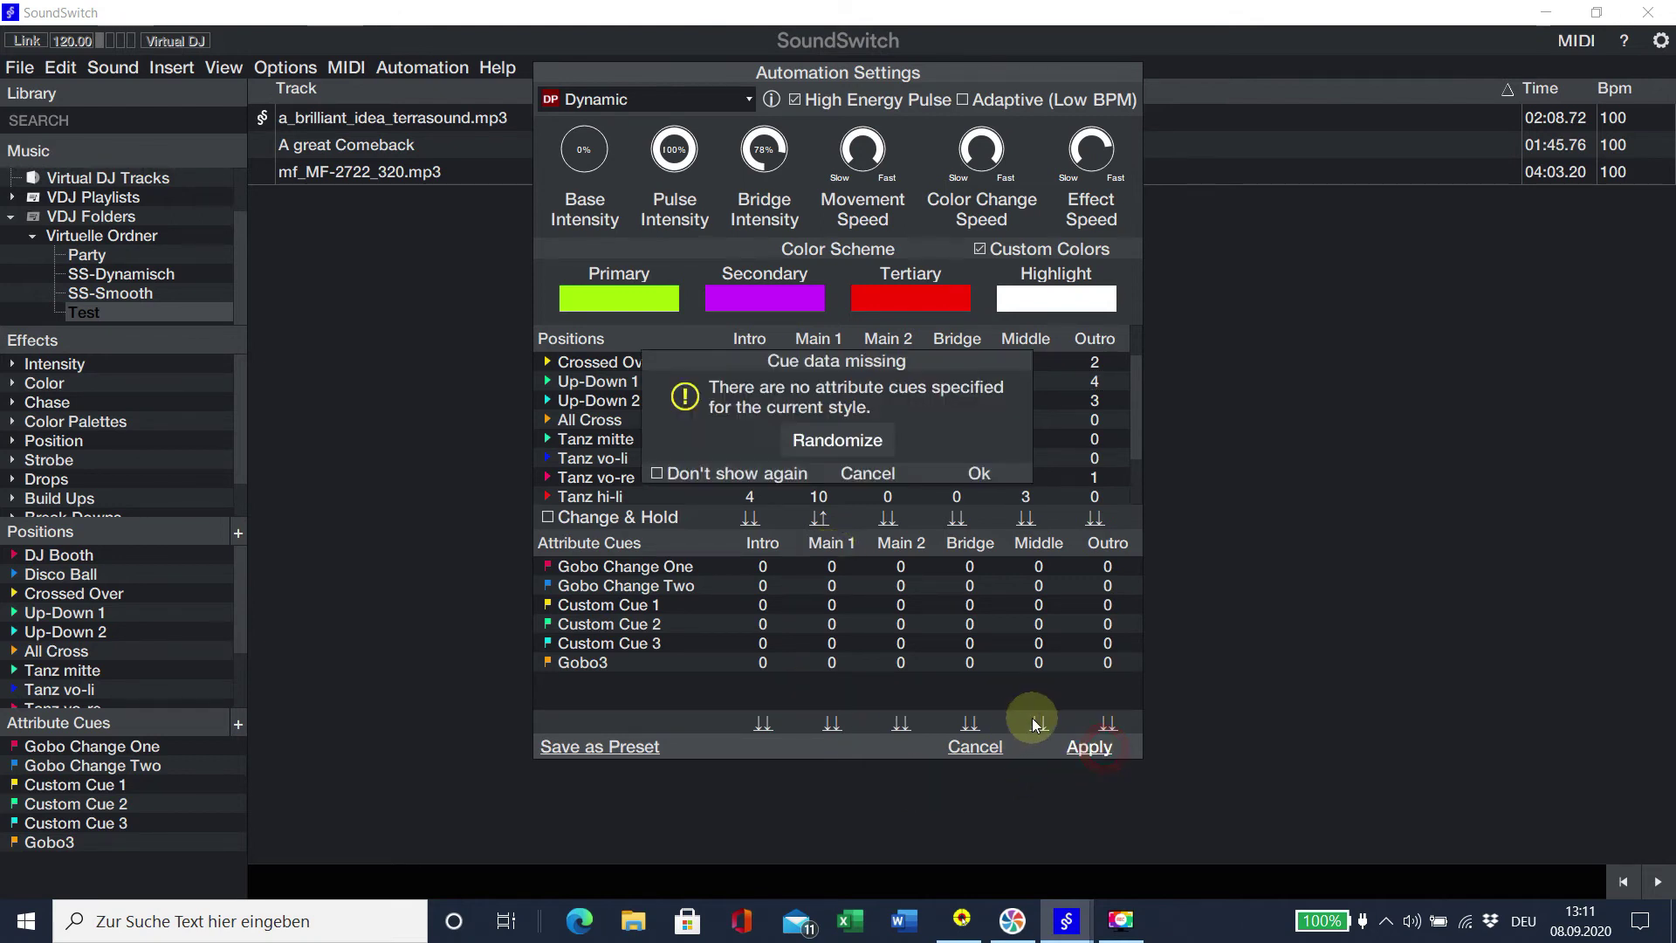
click(824, 444)
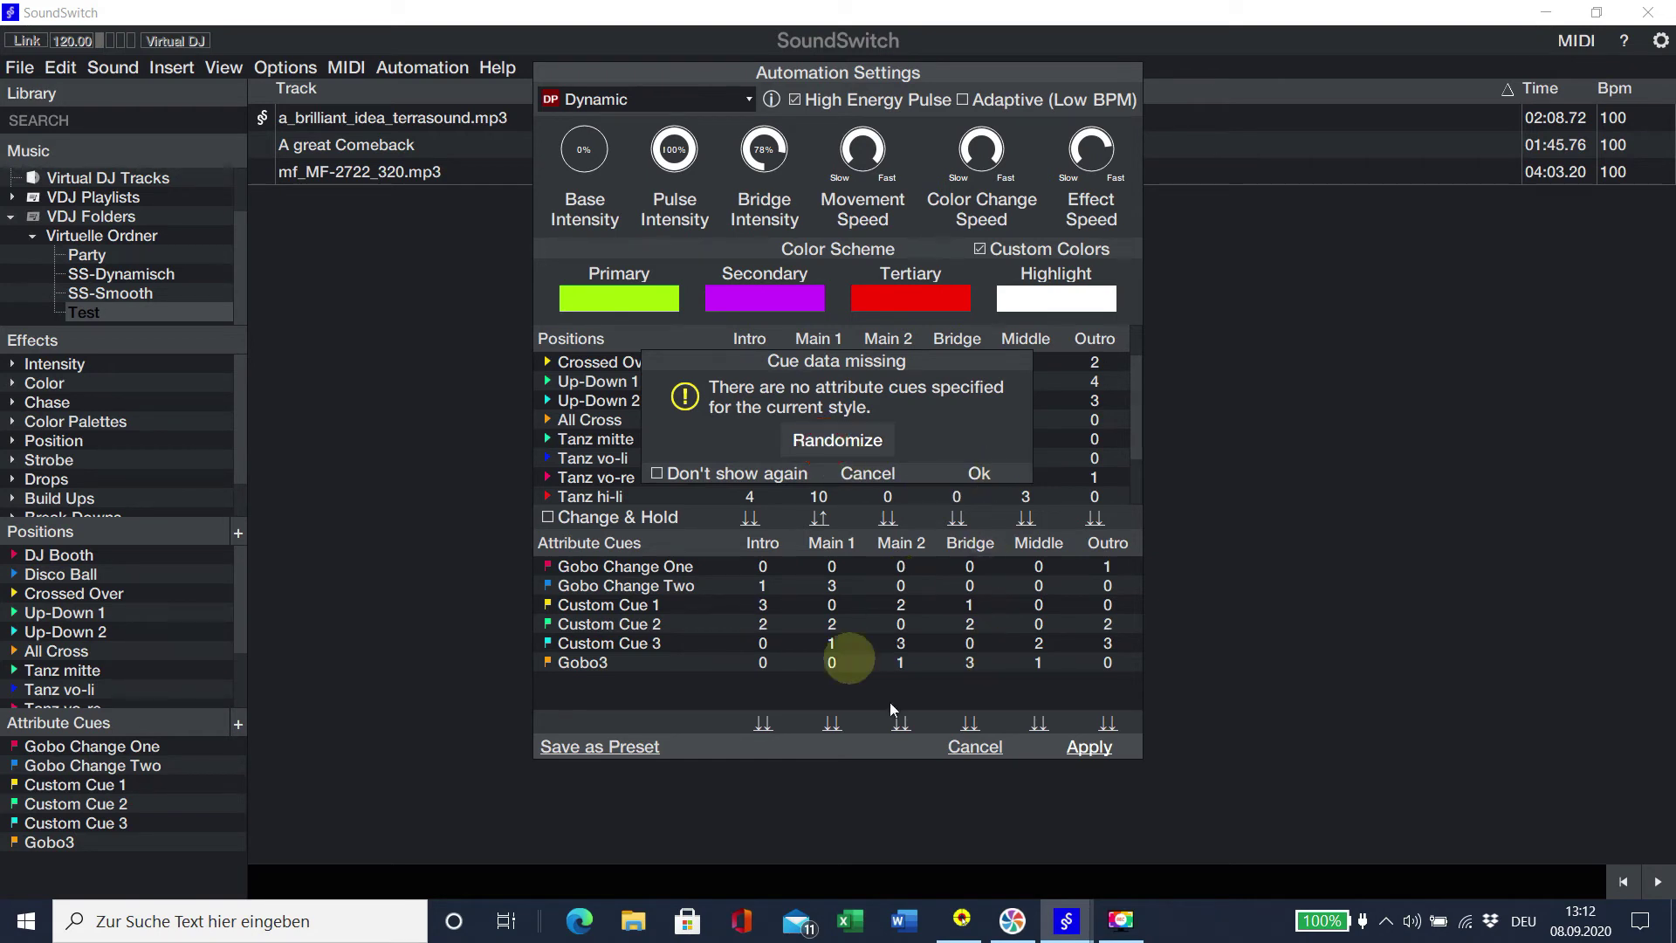
click(980, 474)
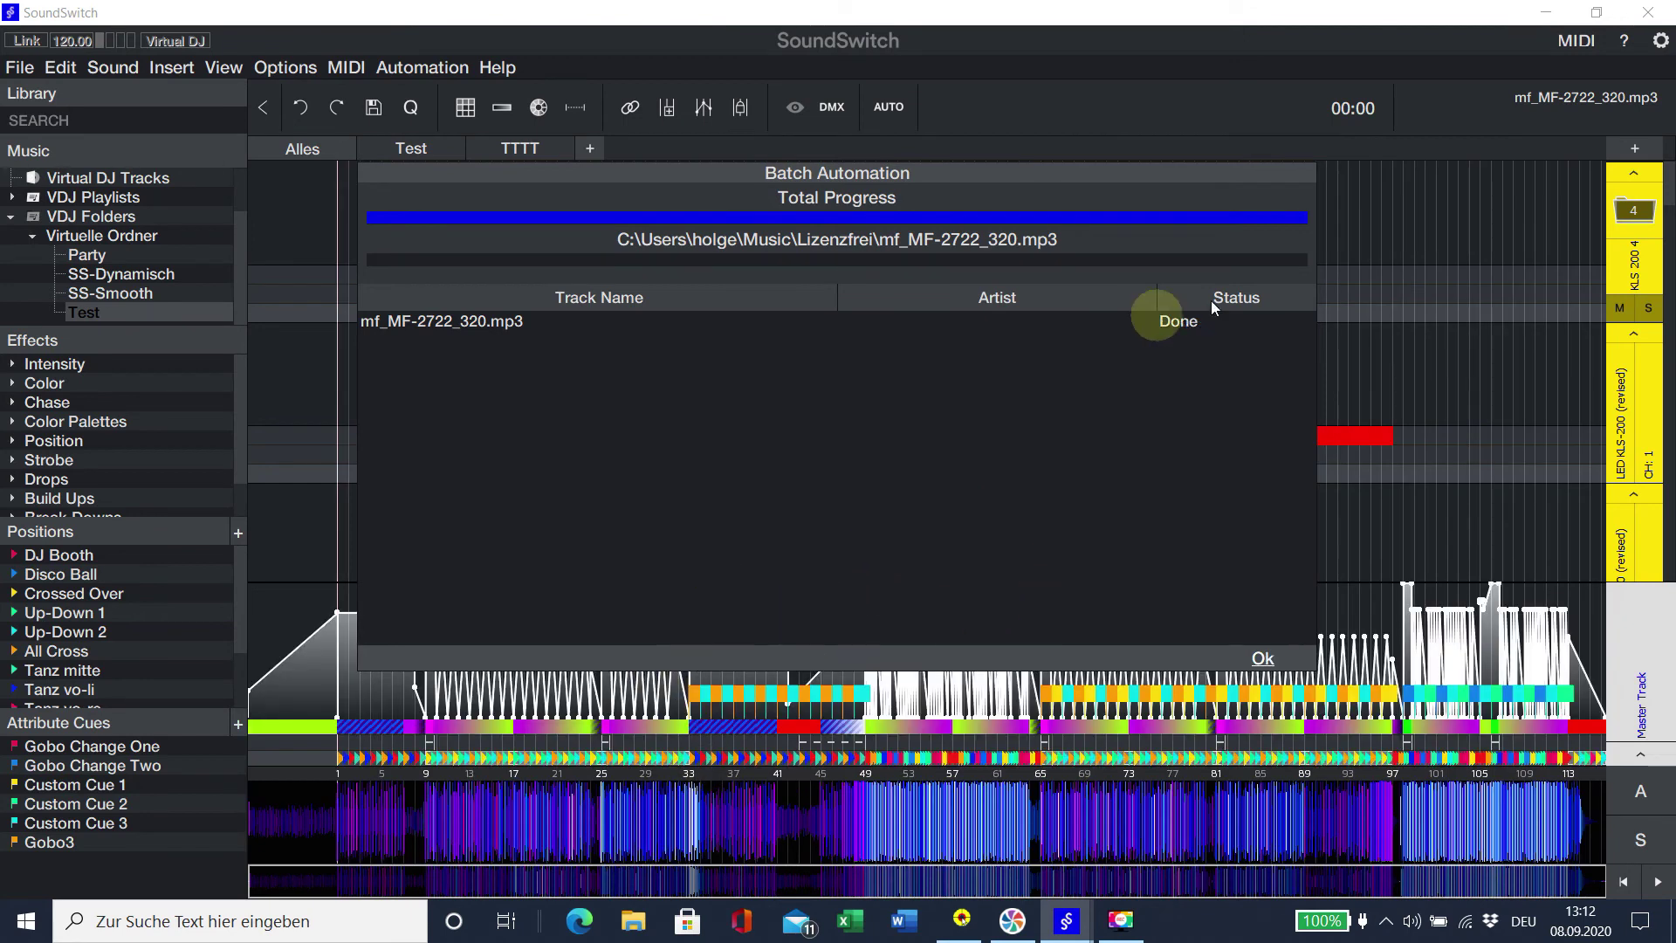
click(1261, 661)
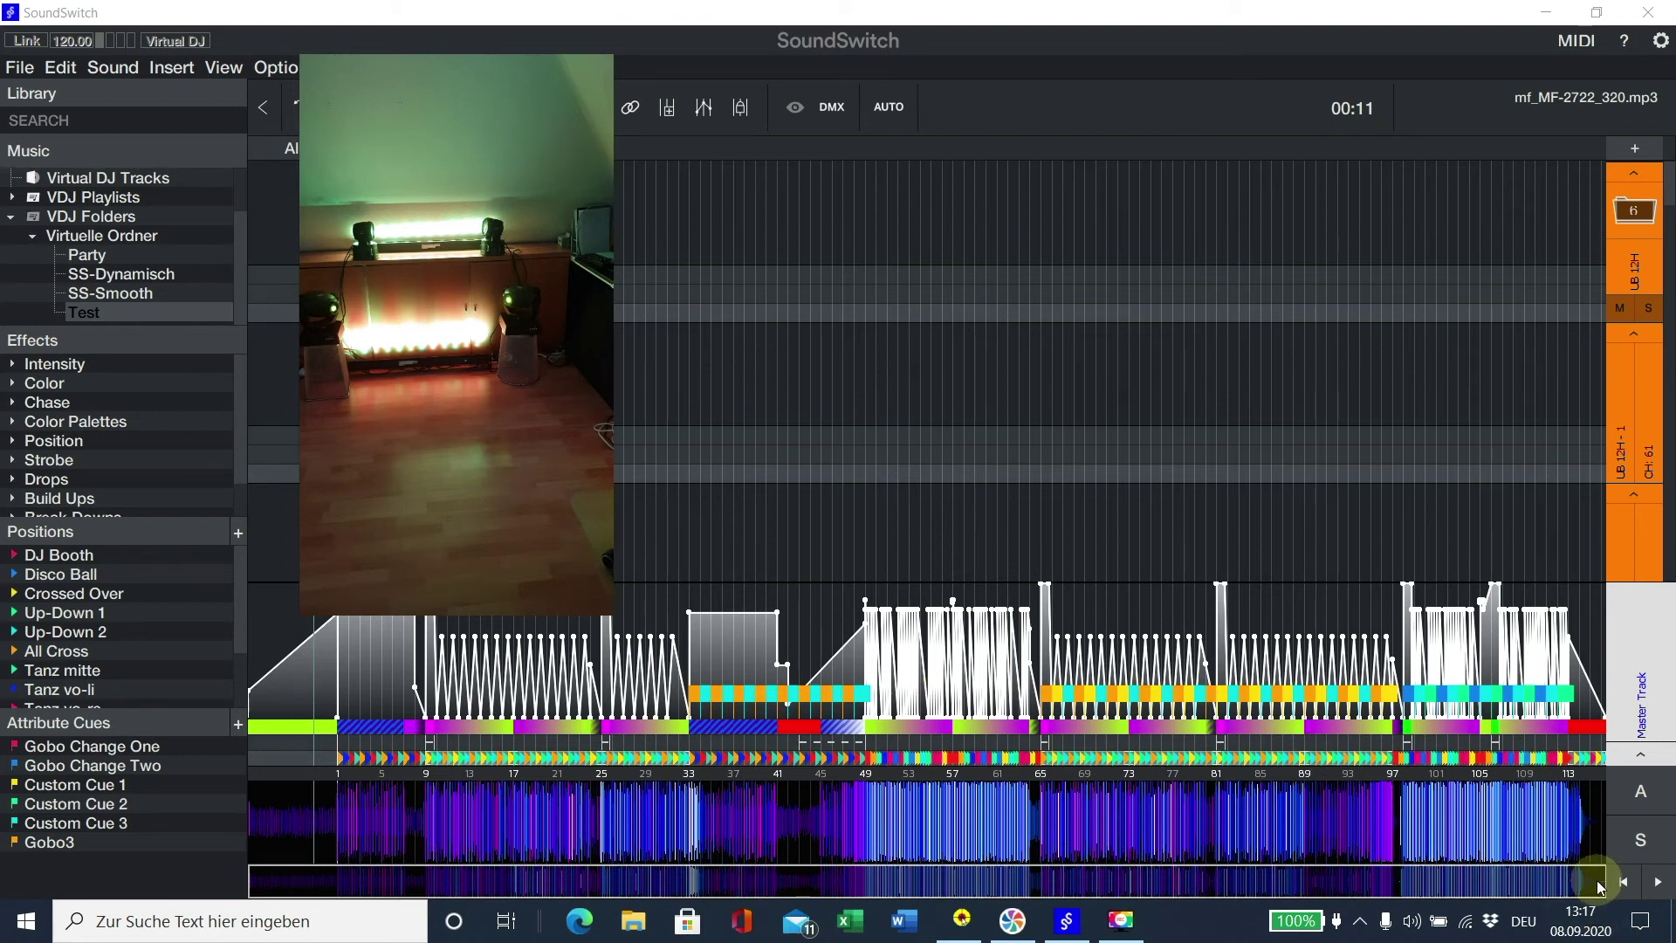
Play back the scripted track to watch the generated light show, and stop playback at its end.
click(1661, 884)
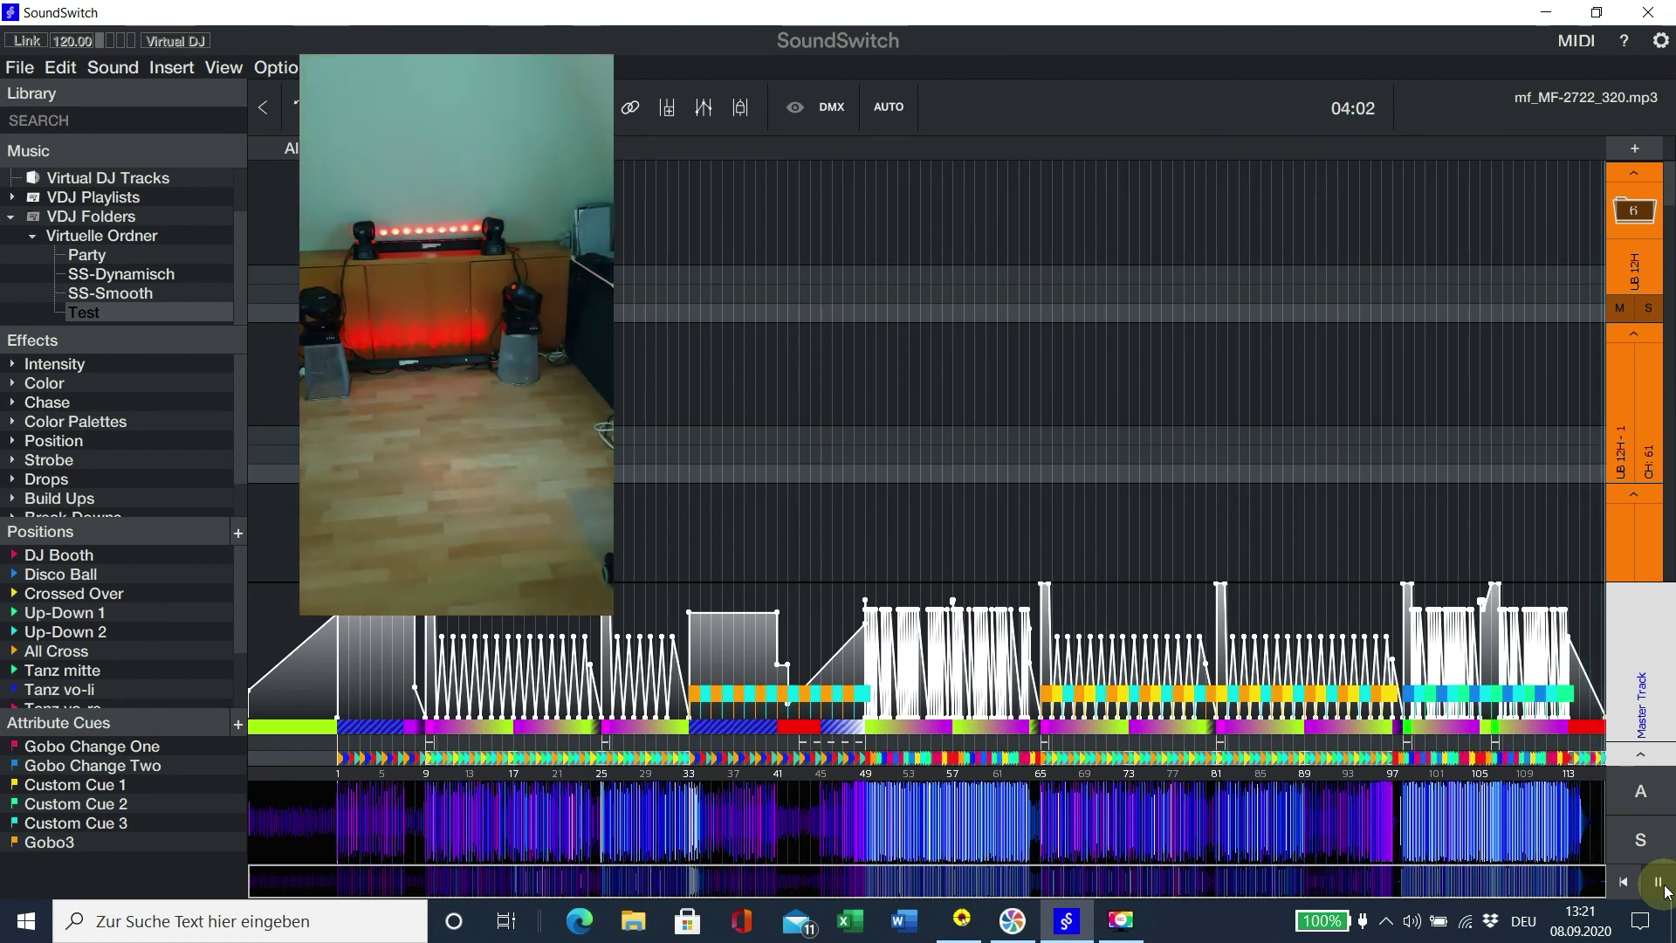
click(1665, 889)
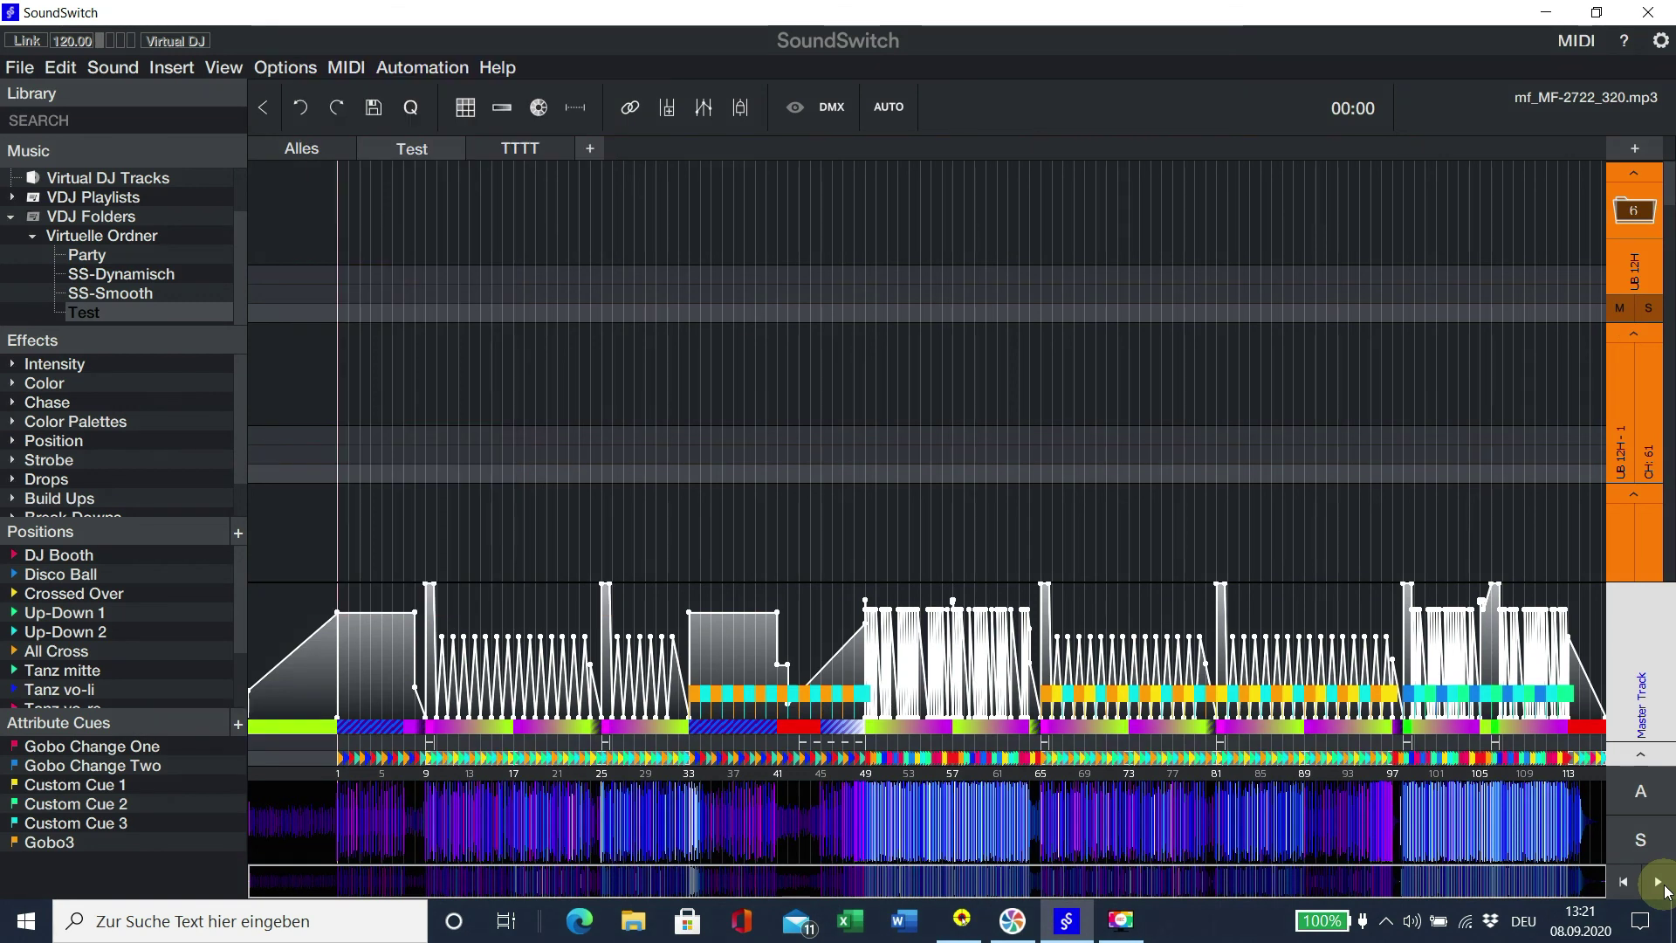